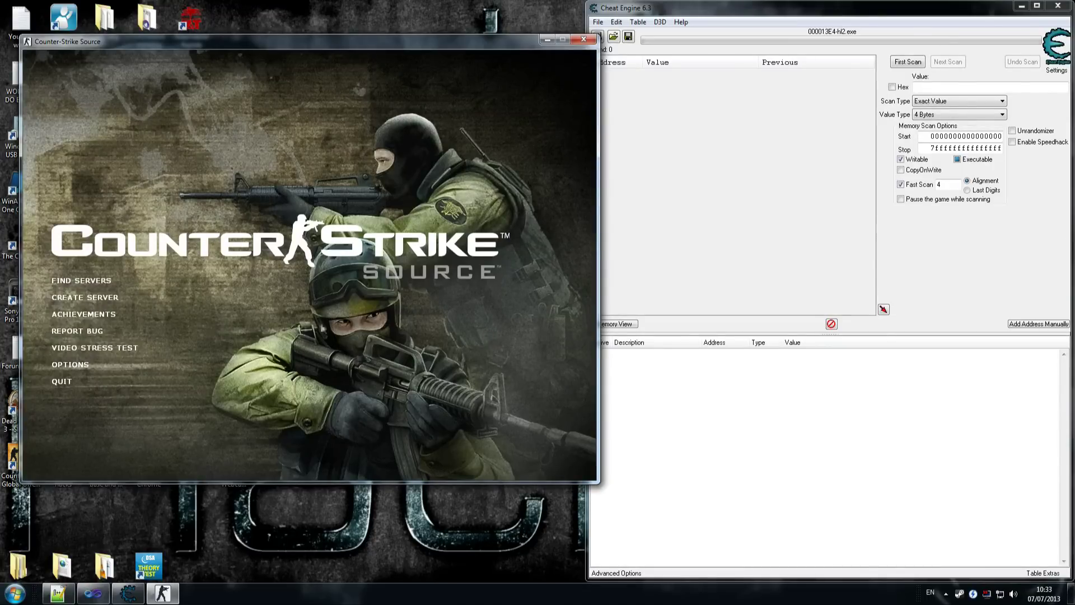
Step: Review the new server's game and bot settings and start a de_dust2 server with easy bots joining the Counter-Terrorists
{"action": "left_click", "coordinate": [84, 297]}
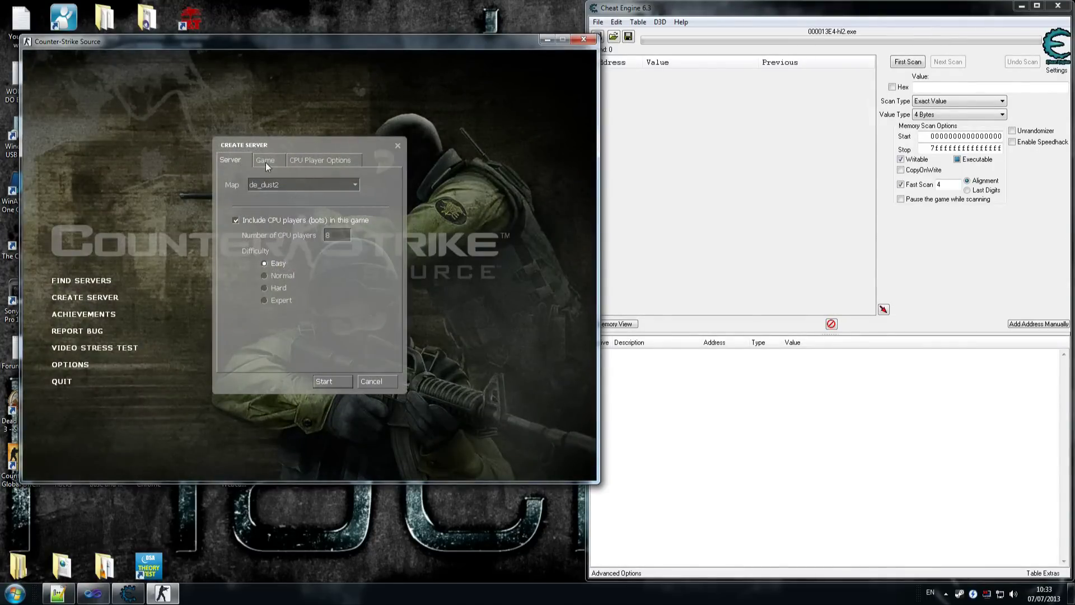
{"action": "left_click", "coordinate": [265, 161]}
{"action": "left_click", "coordinate": [317, 159]}
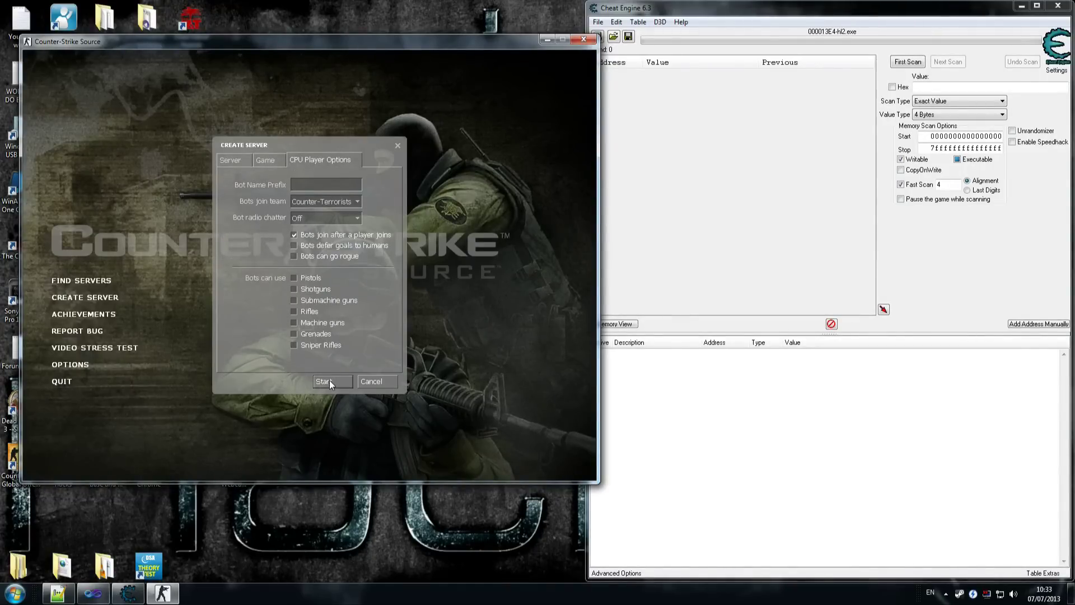
{"action": "left_click", "coordinate": [232, 162]}
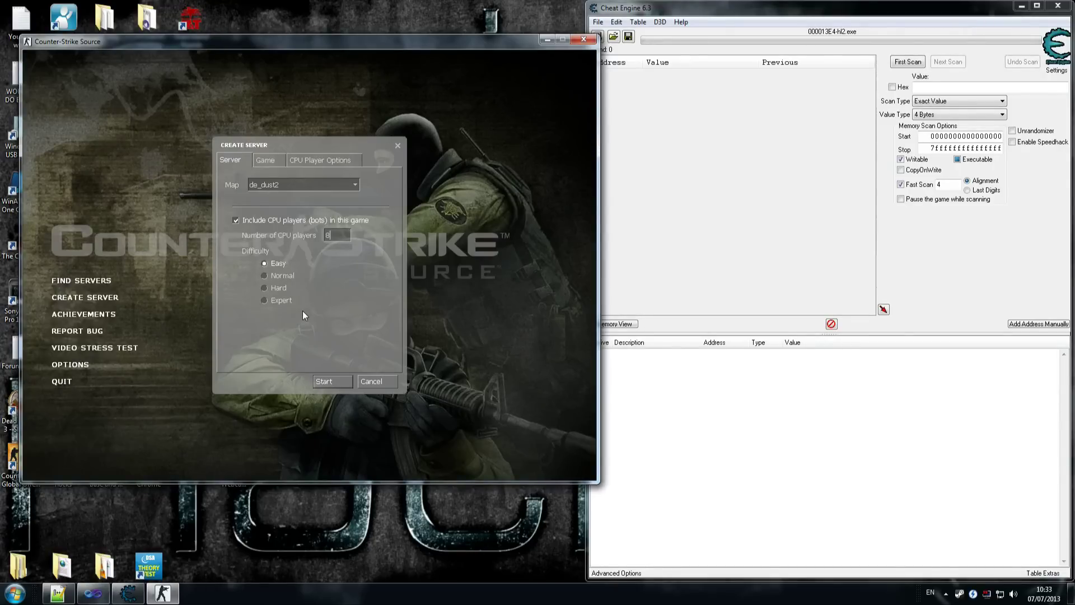
{"action": "left_click", "coordinate": [276, 159]}
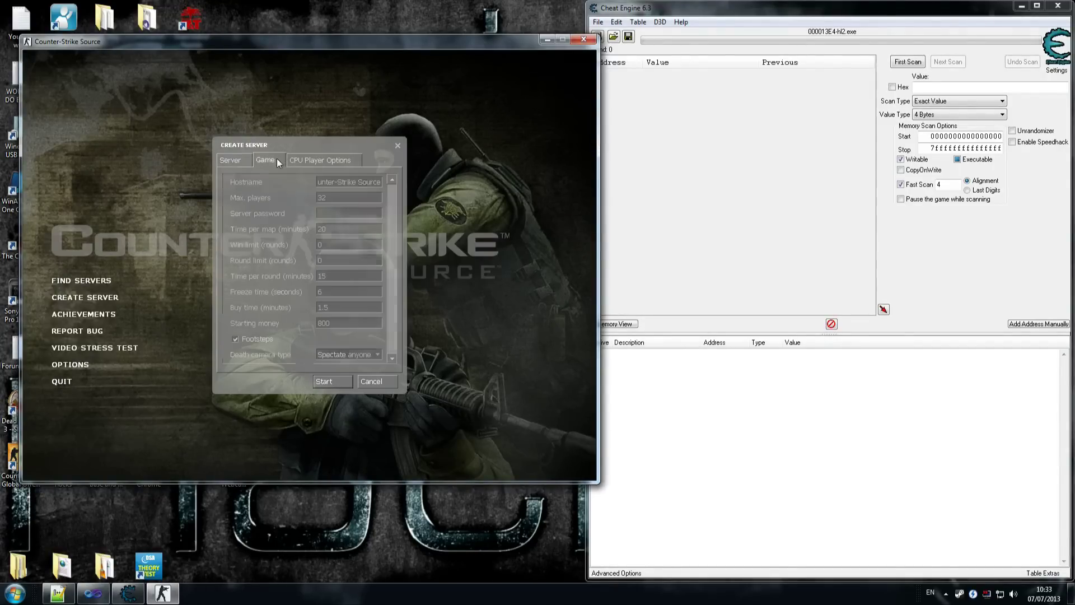
{"action": "left_click", "coordinate": [330, 163]}
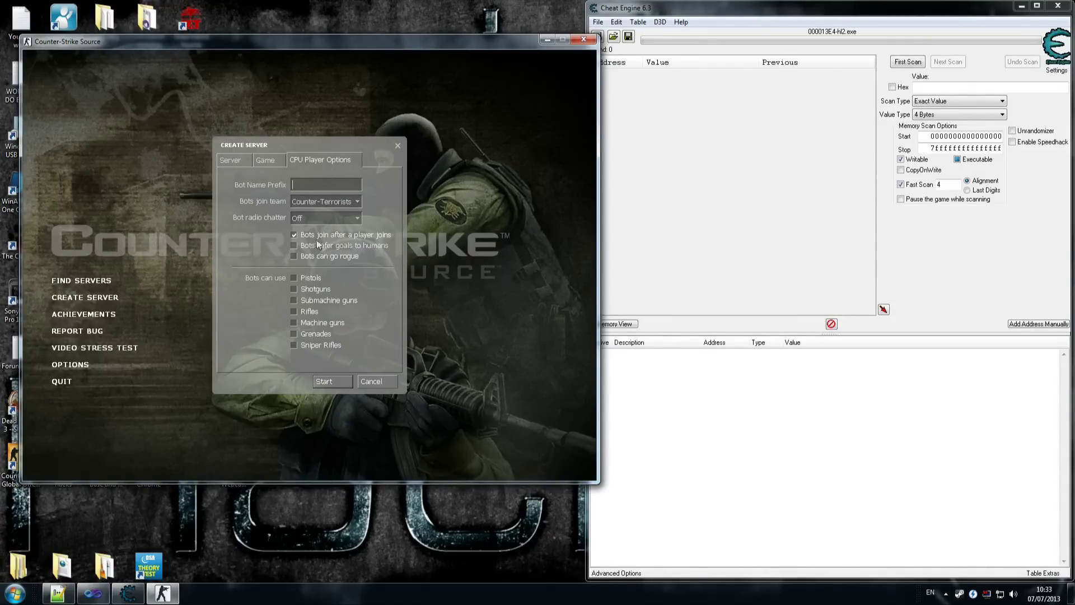
{"action": "left_click", "coordinate": [328, 383]}
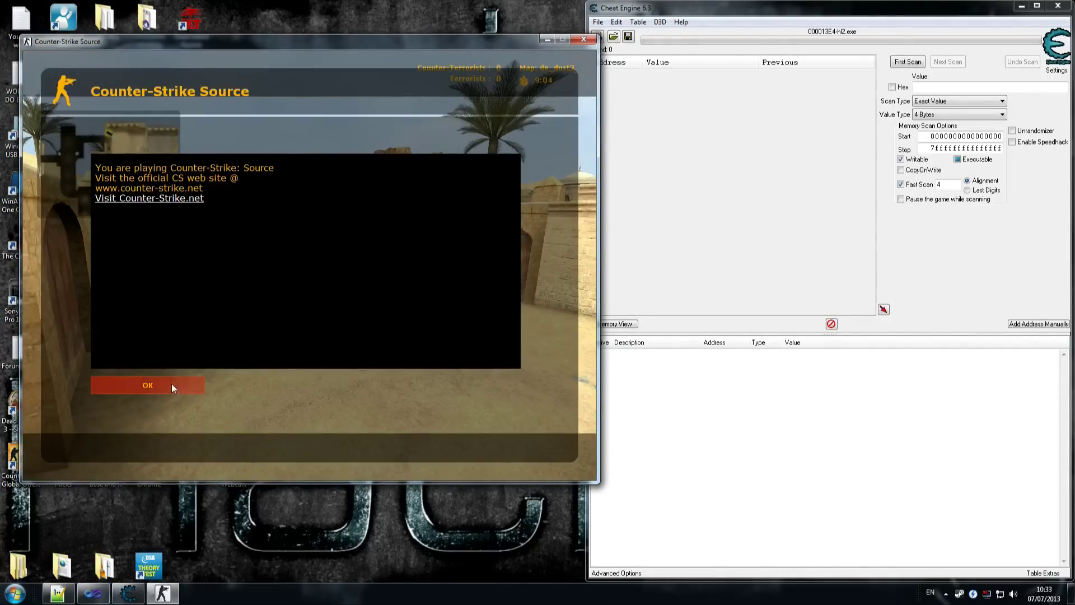
Step: Dismiss the welcome message and join the CT Forces with an automatically assigned player class
{"action": "left_click", "coordinate": [168, 384]}
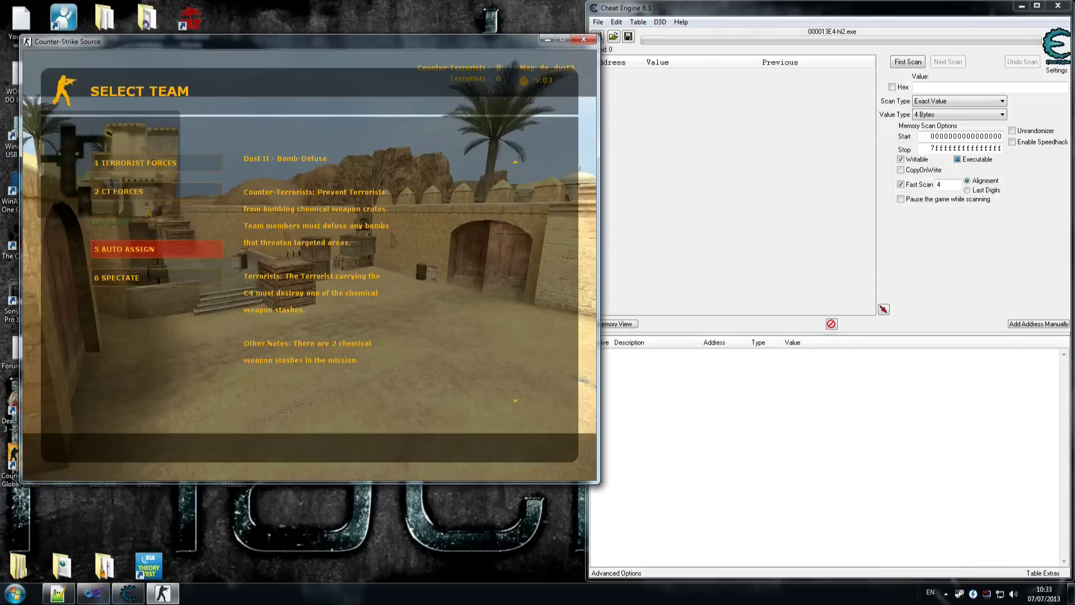
{"action": "left_click", "coordinate": [139, 192]}
{"action": "left_click", "coordinate": [183, 248]}
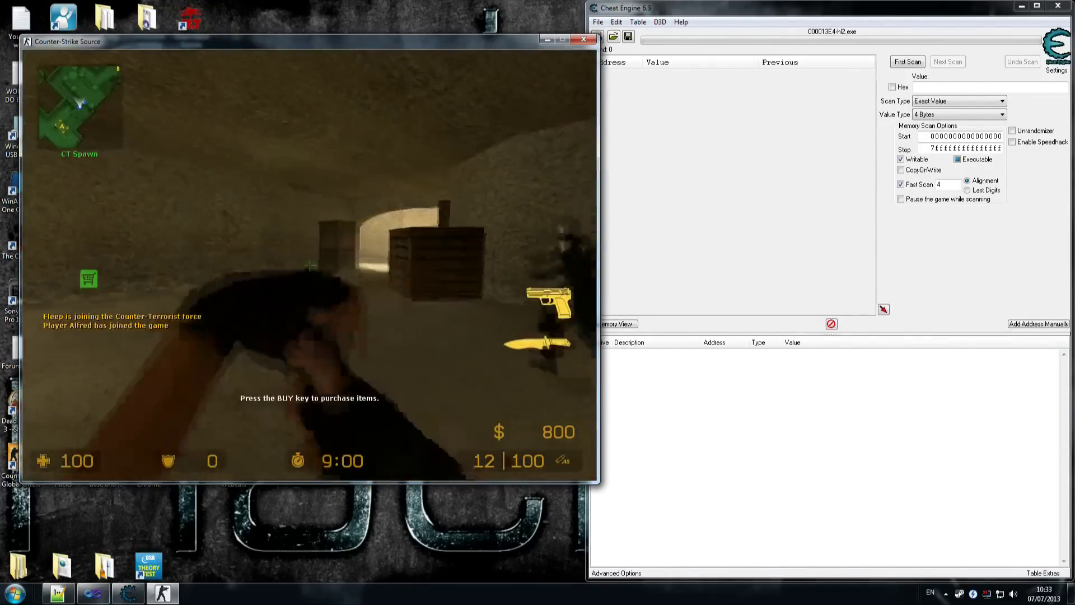
{"action": "key", "text": "Tab"}
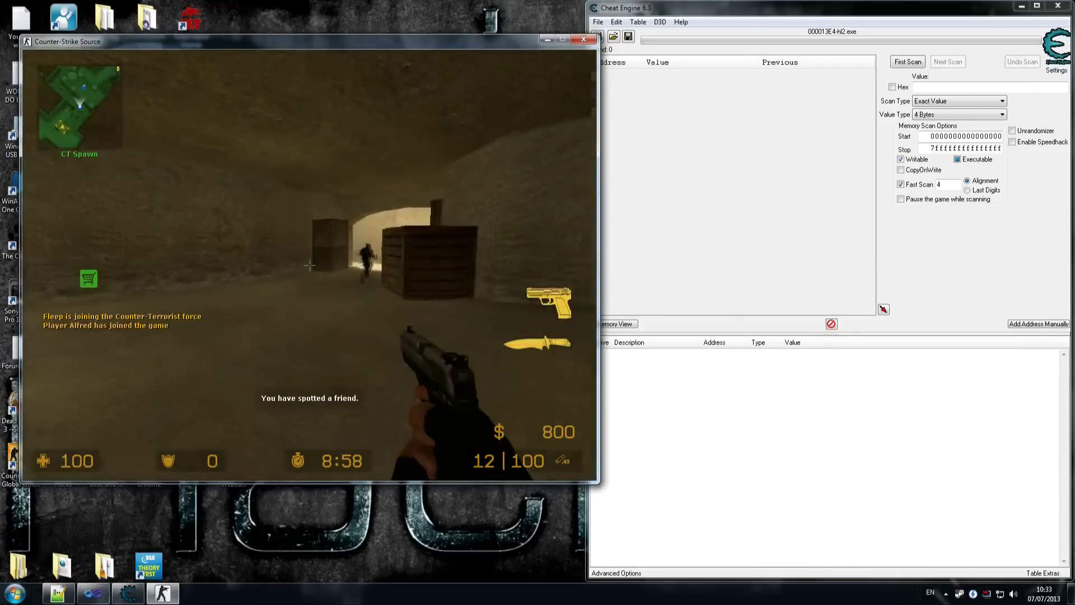
{"action": "key", "text": "w"}
{"action": "left_click", "coordinate": [310, 265]}
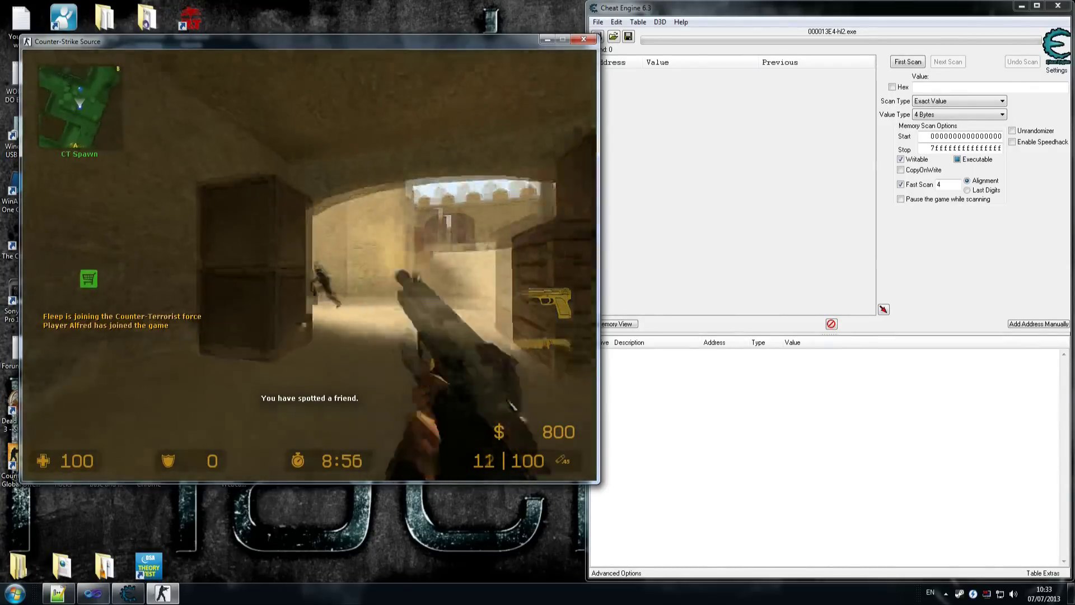
{"action": "key", "text": "w"}
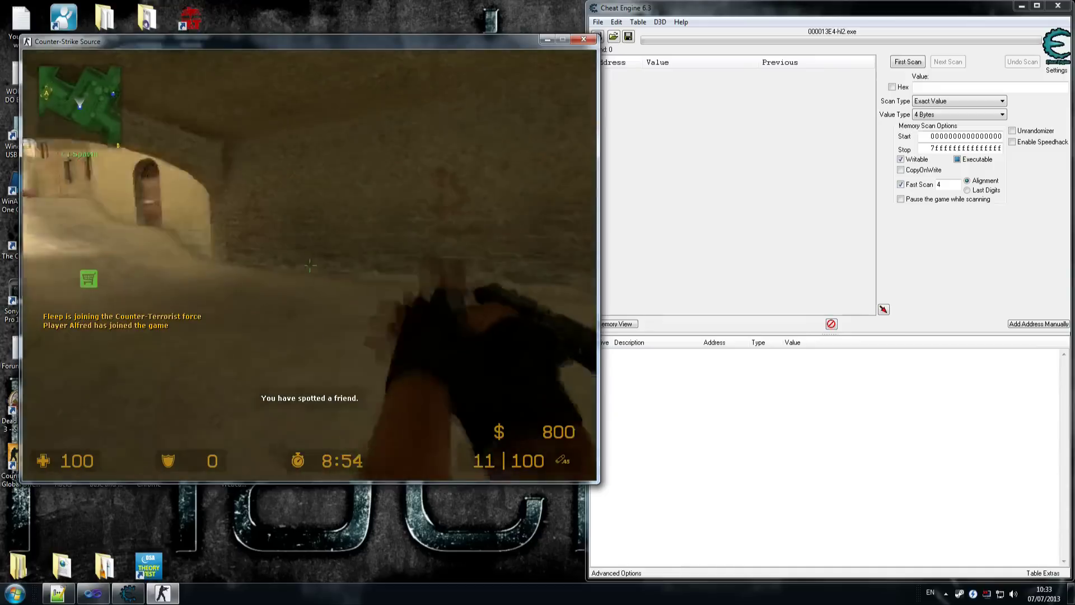
{"action": "key", "text": "w"}
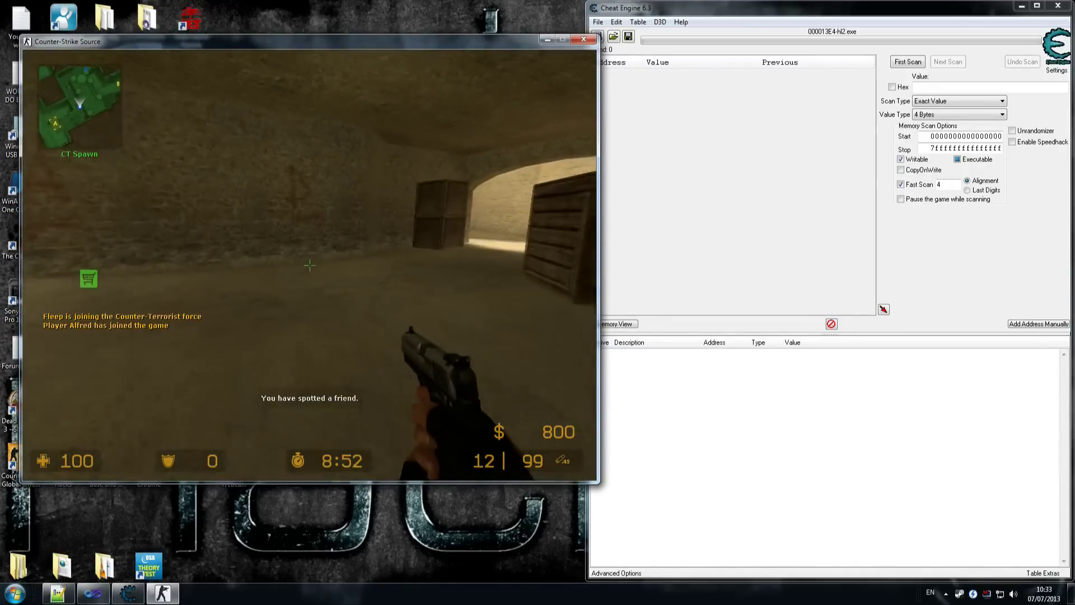
{"action": "key", "text": "w"}
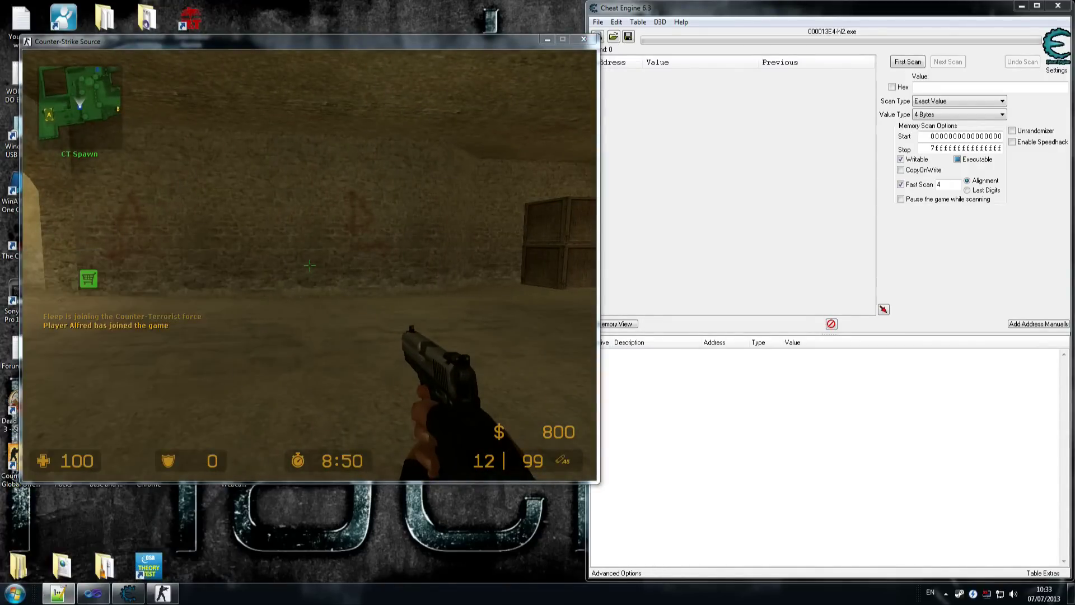
{"action": "key", "text": "super"}
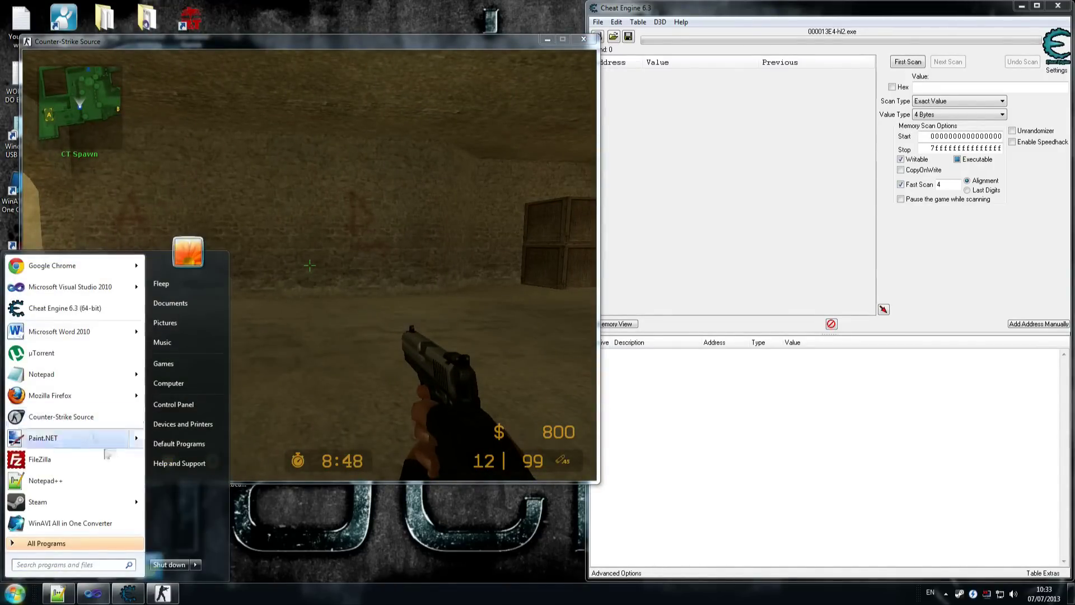
{"action": "key", "text": "super"}
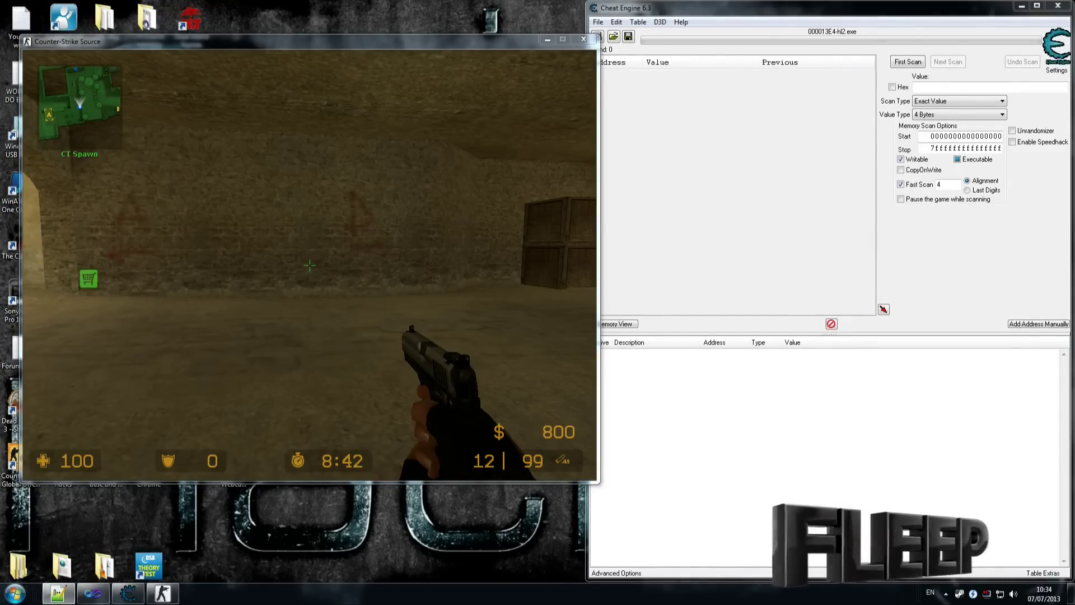
Step: Enable cheats through the game's developer console with sv_cheats 1 and return to the match
{"action": "left_click", "coordinate": [310, 265]}
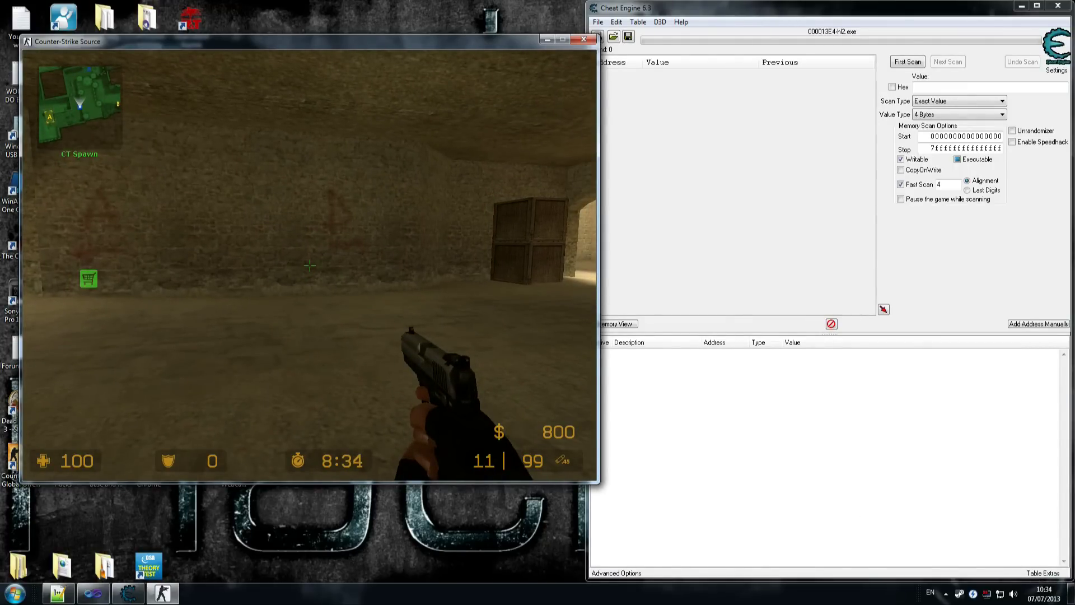
{"action": "key", "text": "grave"}
{"action": "type", "text": "sv"}
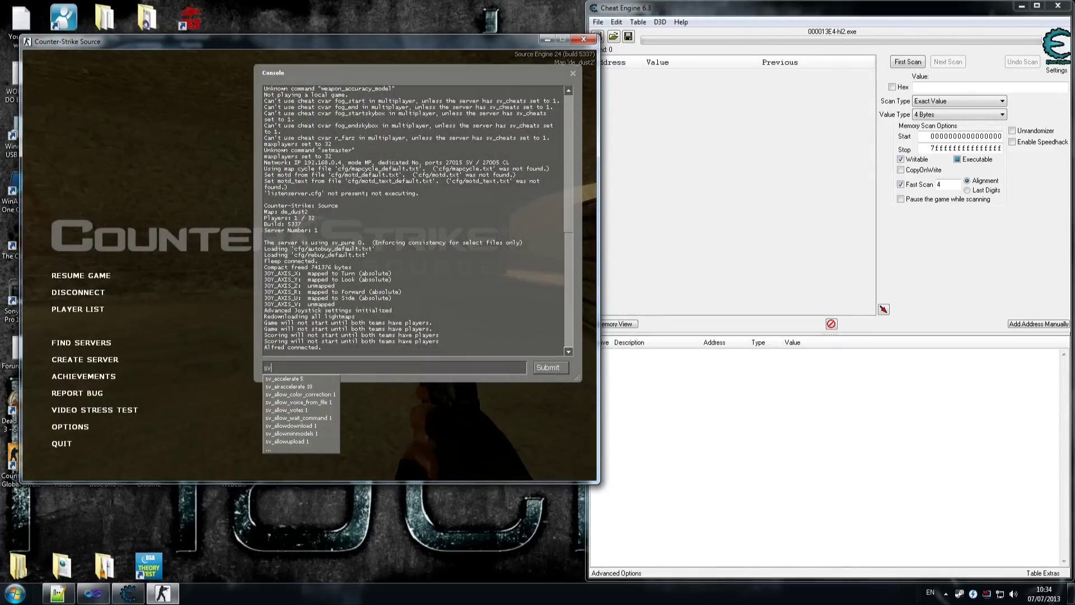
{"action": "type", "text": "_cheats 1"}
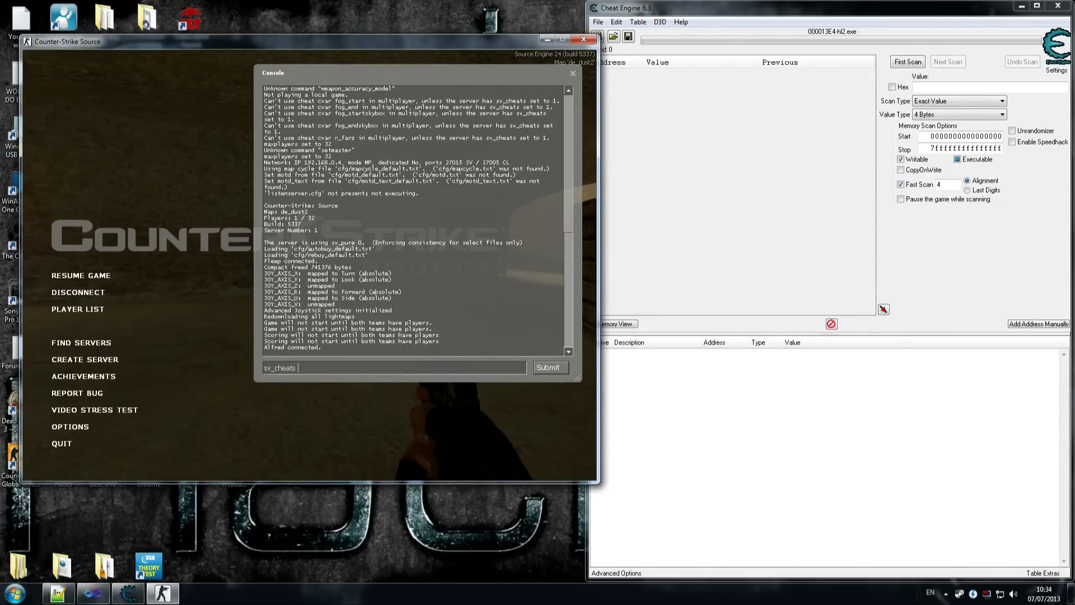
{"action": "key", "text": "Return"}
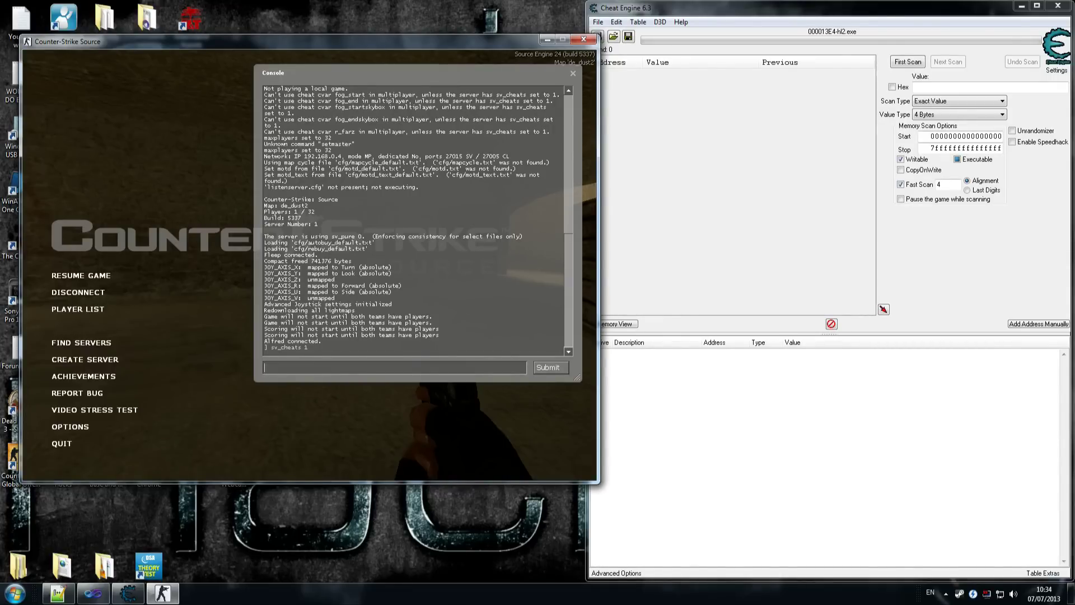
{"action": "key", "text": "Escape"}
Step: Switch to Cheat Engine, run a first scan for the exact 4-byte value 100, and rescan for the same value
{"action": "key", "text": "super"}
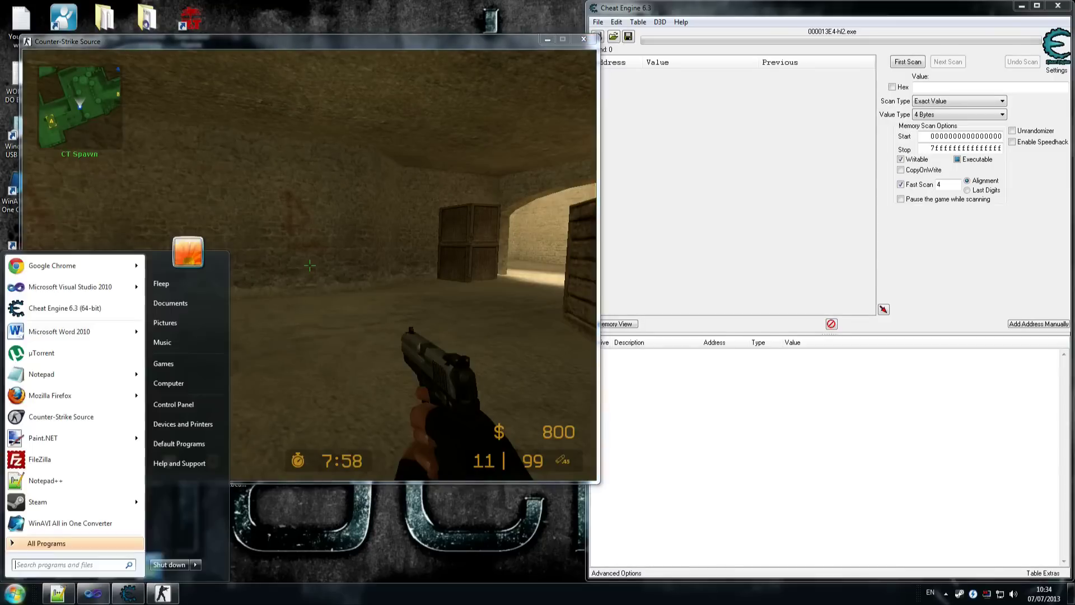
{"action": "left_click", "coordinate": [915, 87]}
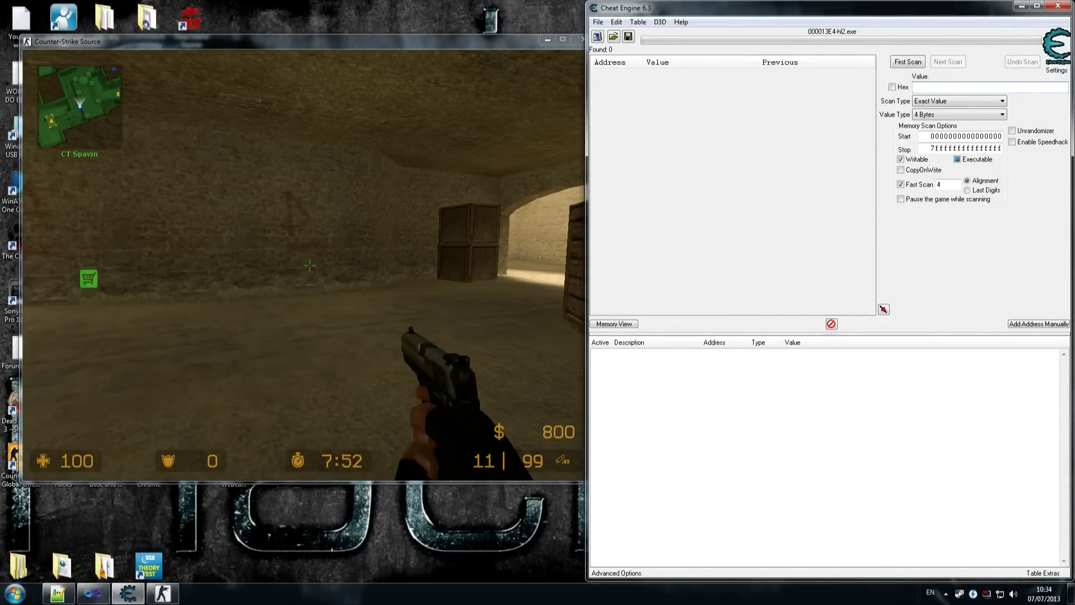
{"action": "type", "text": "100"}
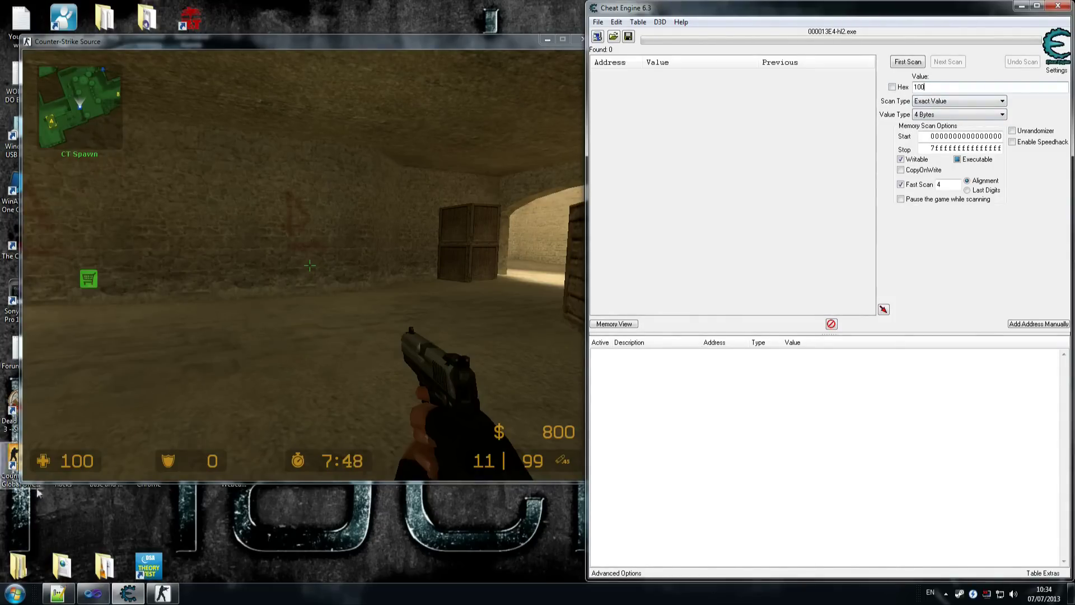
{"action": "left_click", "coordinate": [908, 62]}
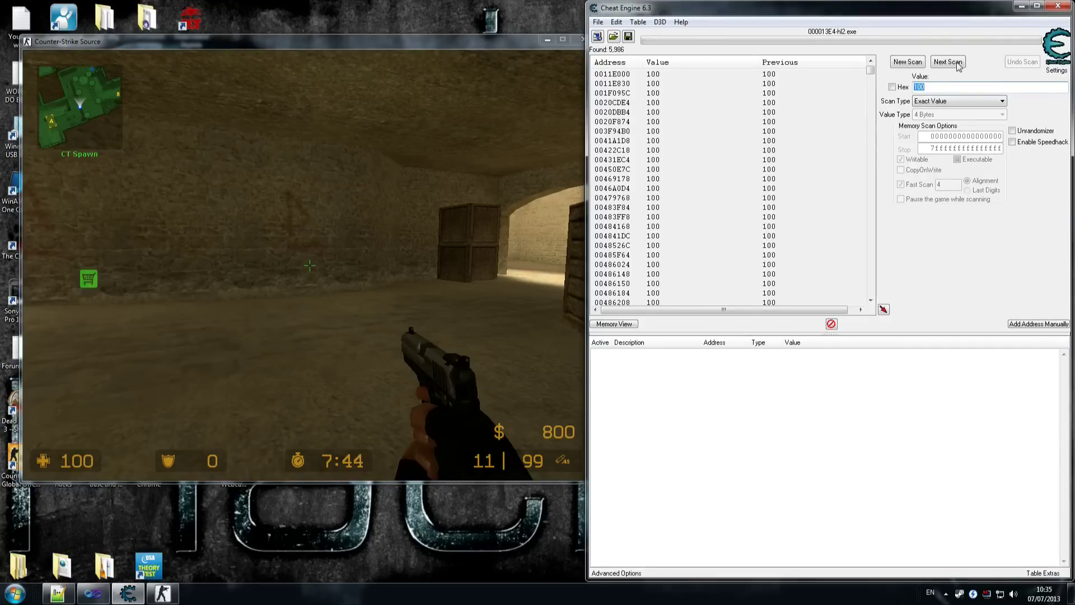
{"action": "left_click", "coordinate": [948, 61]}
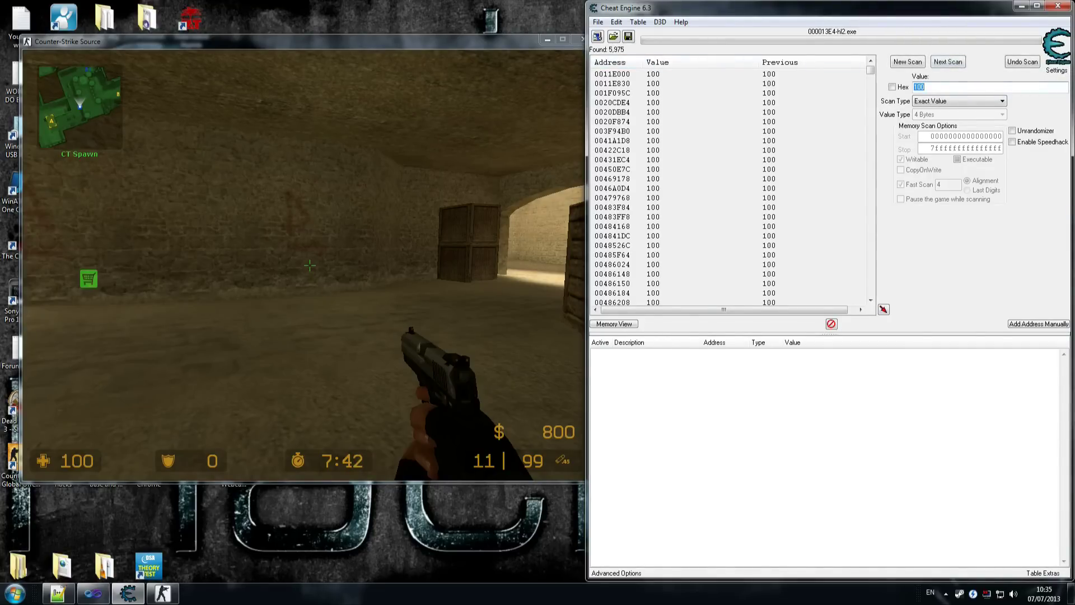
Step: Switch back to the game and lower the player's health with the console command hurtme 12
{"action": "left_click", "coordinate": [310, 265]}
{"action": "key", "text": "grave"}
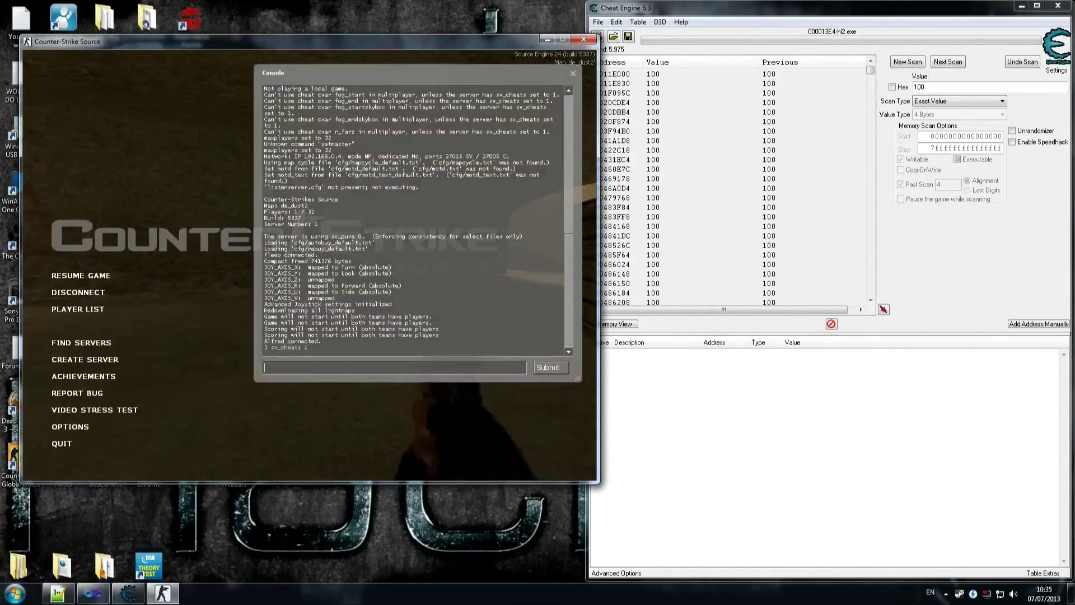
{"action": "type", "text": "hurtme 12"}
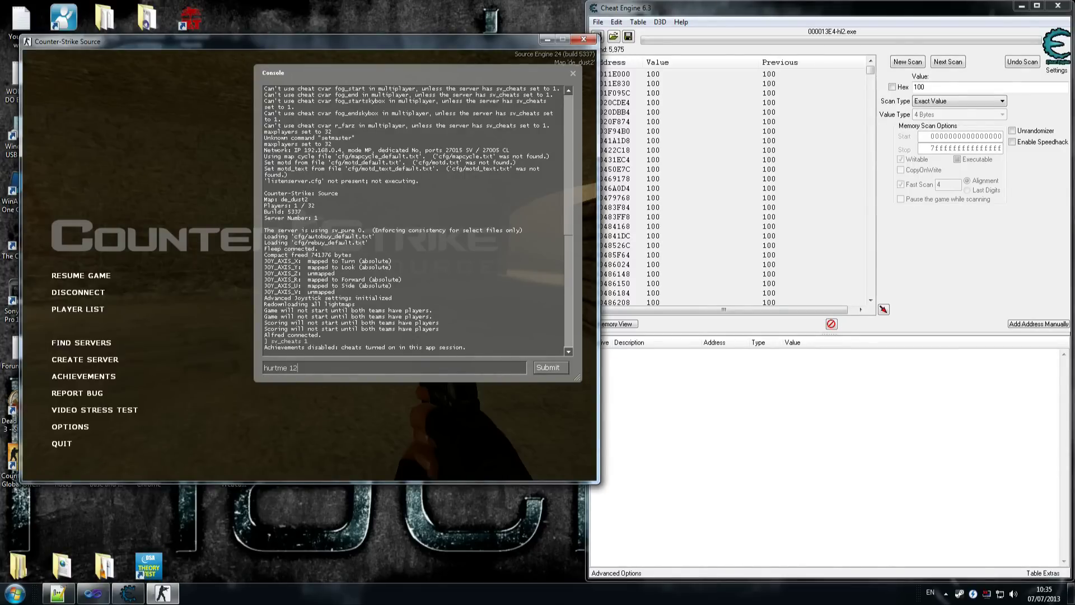
{"action": "key", "text": "Return"}
{"action": "key", "text": "Escape"}
Step: Return to Cheat Engine and narrow the found addresses with a next scan for the value 88
{"action": "key", "text": "super"}
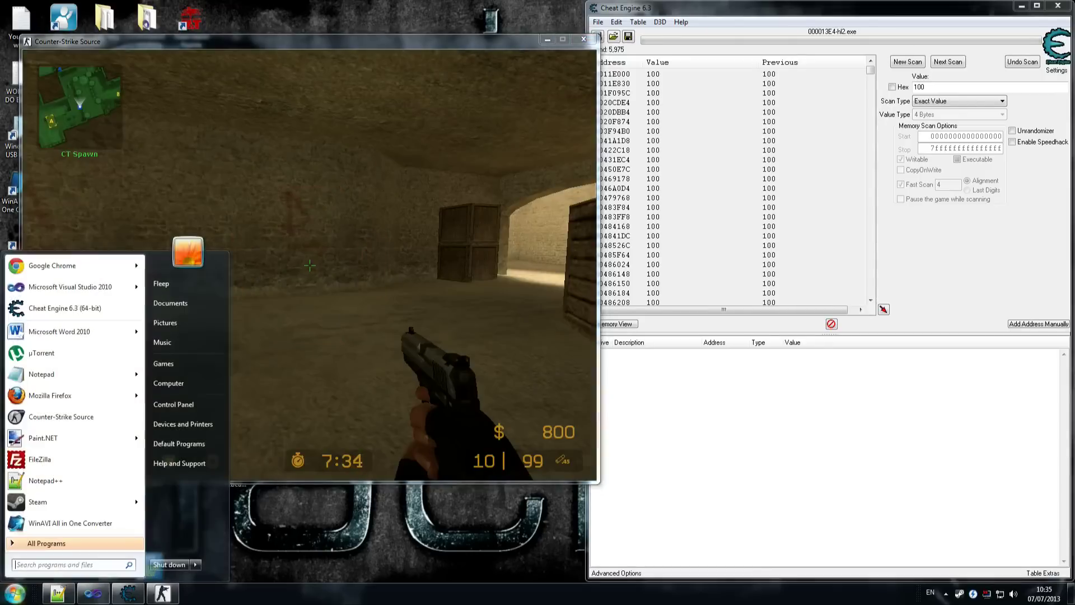
{"action": "left_click", "coordinate": [996, 94]}
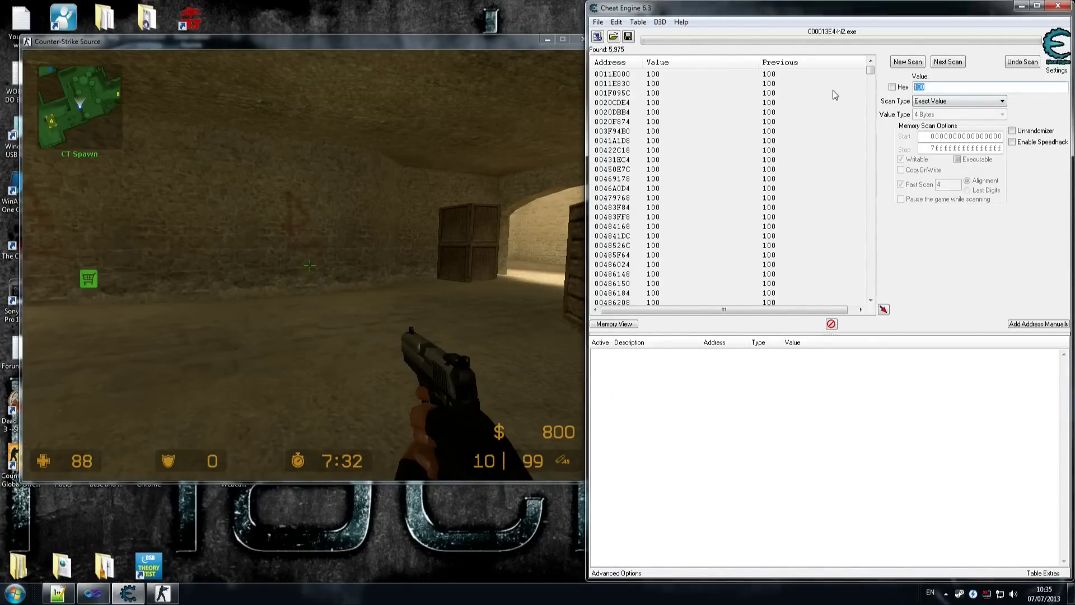
{"action": "type", "text": "88"}
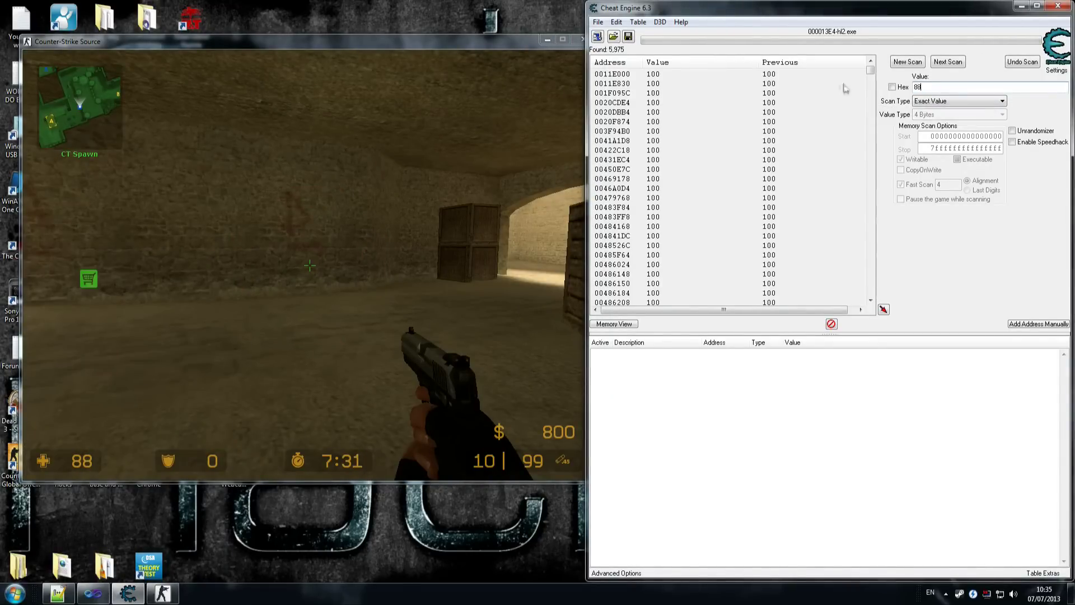
{"action": "left_click", "coordinate": [958, 64]}
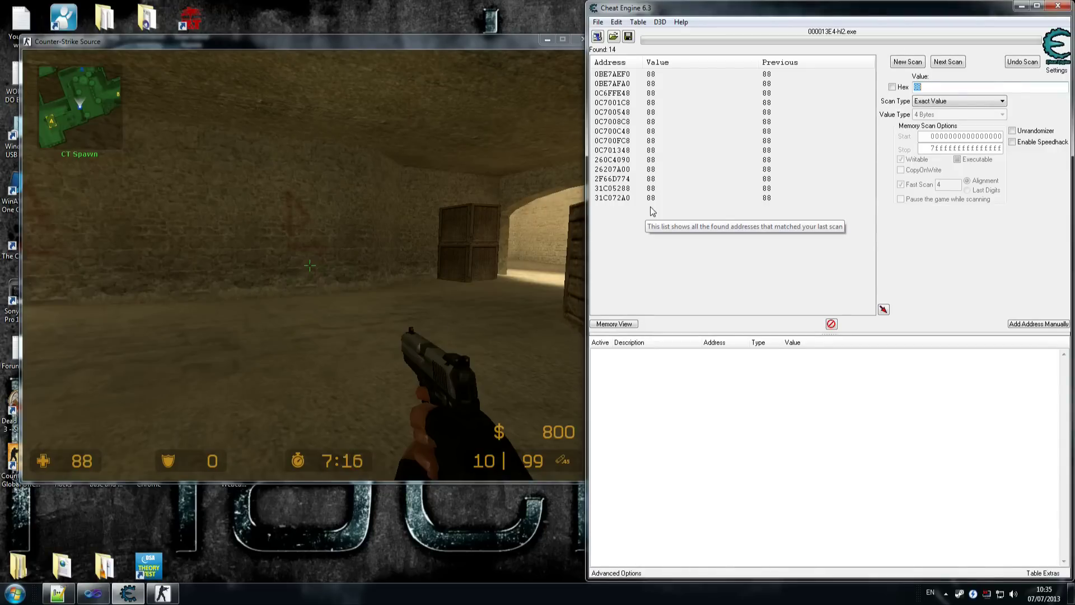
Step: Add the found address 31C05288 to the address list and browse its memory region
{"action": "double_click", "coordinate": [609, 190]}
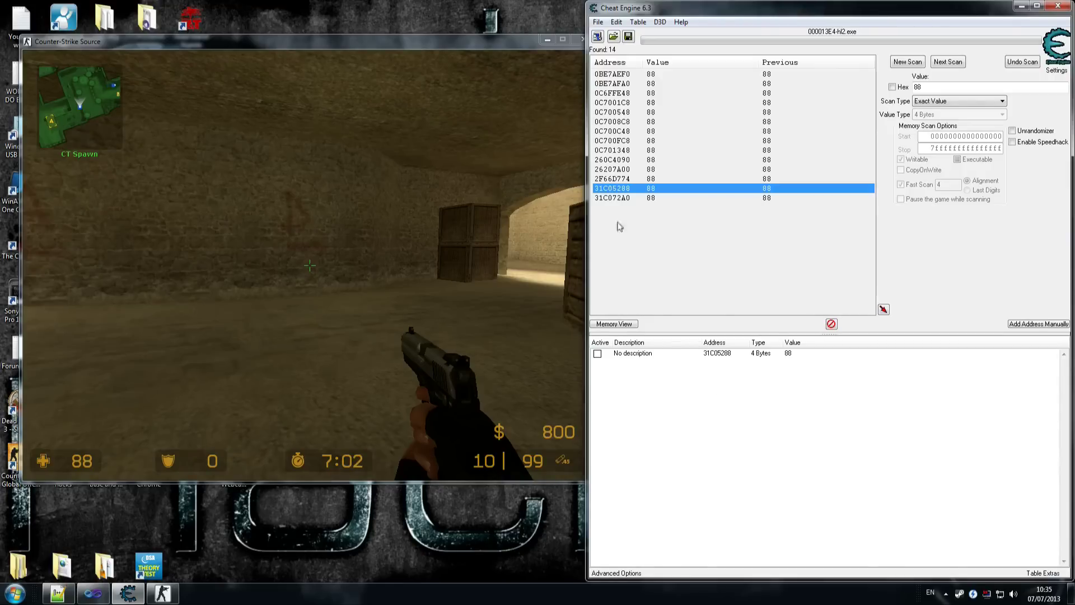
{"action": "left_click", "coordinate": [713, 354]}
{"action": "key", "text": "ctrl+b"}
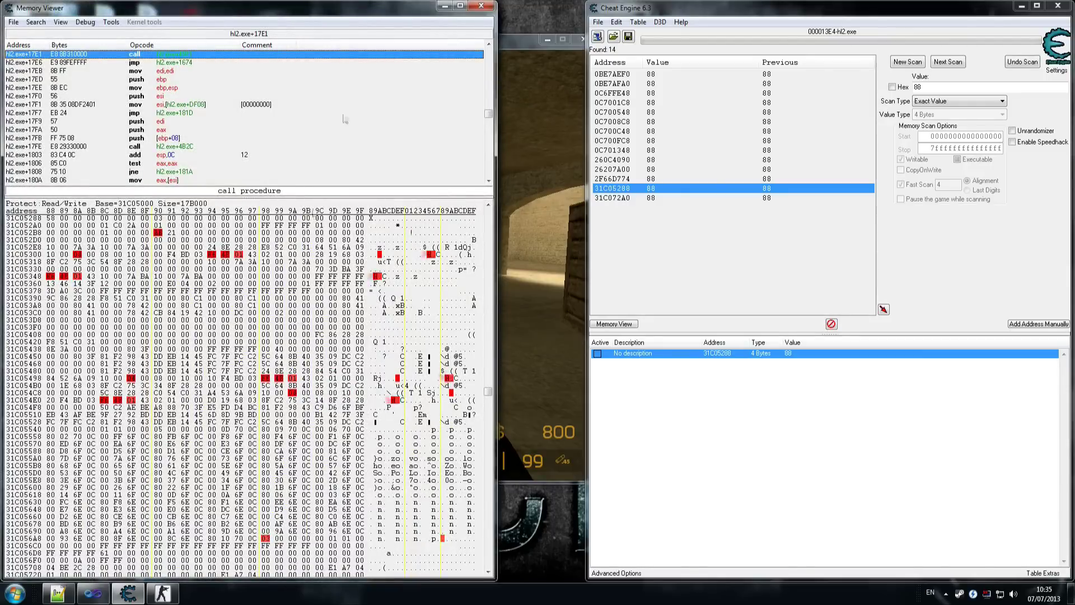
{"action": "right_click", "coordinate": [719, 354]}
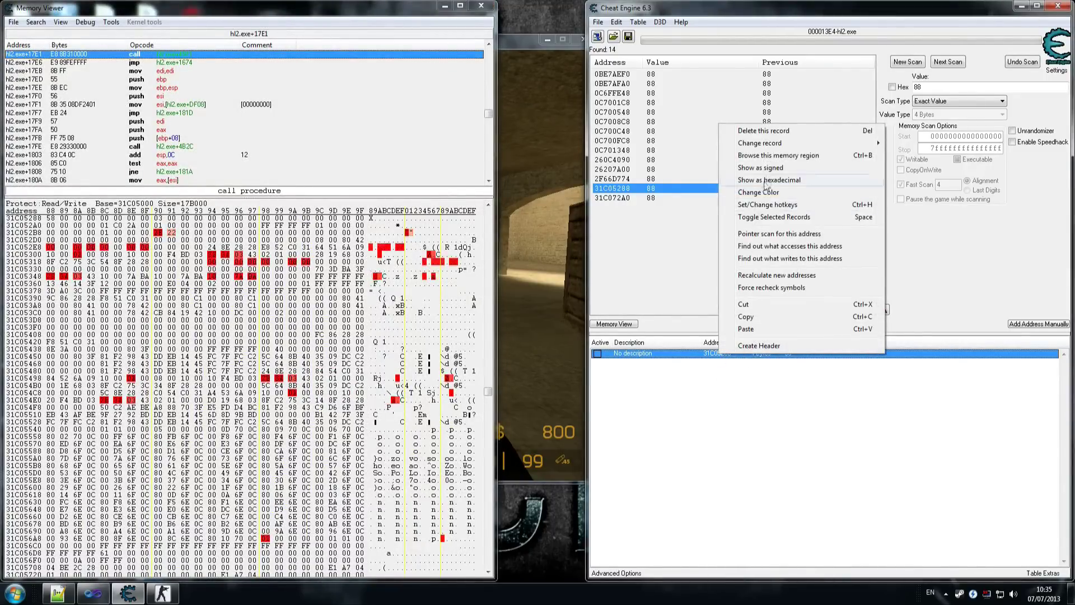
{"action": "left_click", "coordinate": [775, 155]}
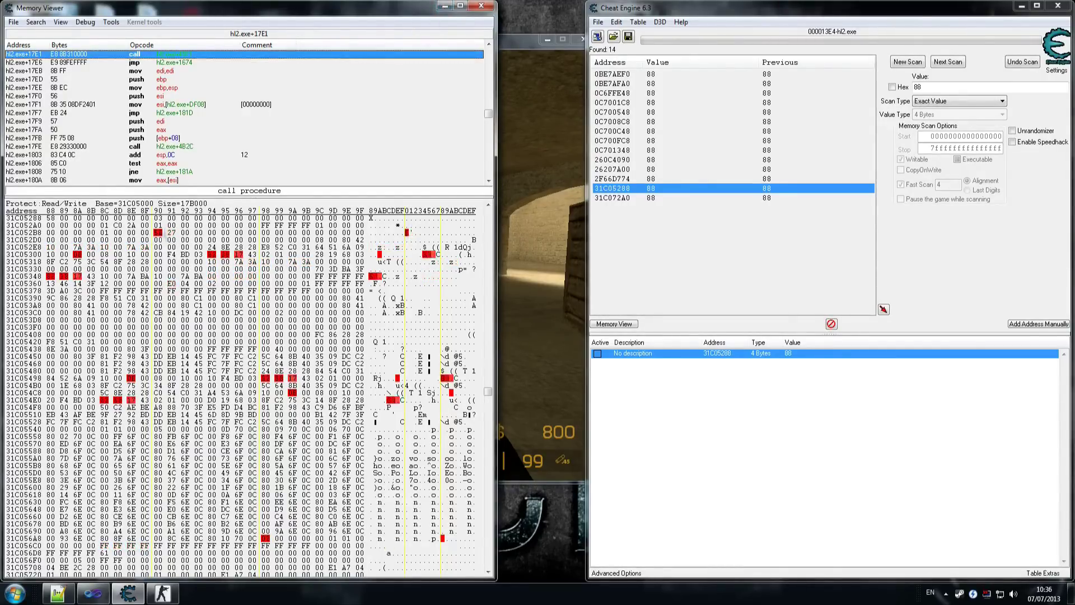
Step: Examine the bytes next to the health value at 31C05288 in the hex view
{"action": "left_click", "coordinate": [159, 218]}
{"action": "left_click", "coordinate": [159, 226]}
{"action": "left_click", "coordinate": [159, 240]}
{"action": "left_click", "coordinate": [158, 218]}
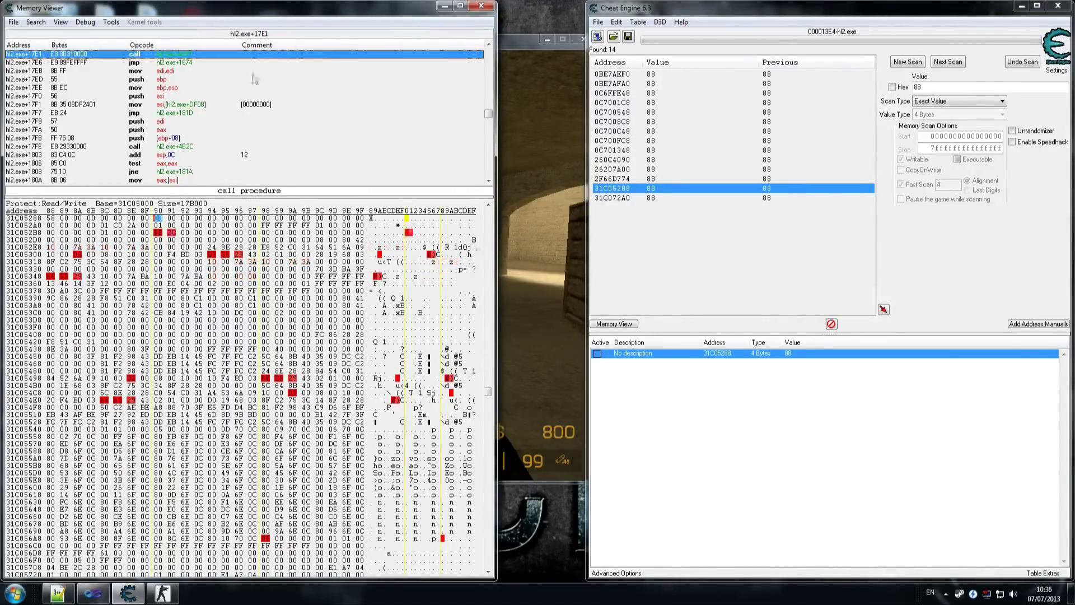
Step: Close the memory viewer and run a pointer scan for 31C05288 with max level 1, storing the results as abc
{"action": "left_click", "coordinate": [481, 8]}
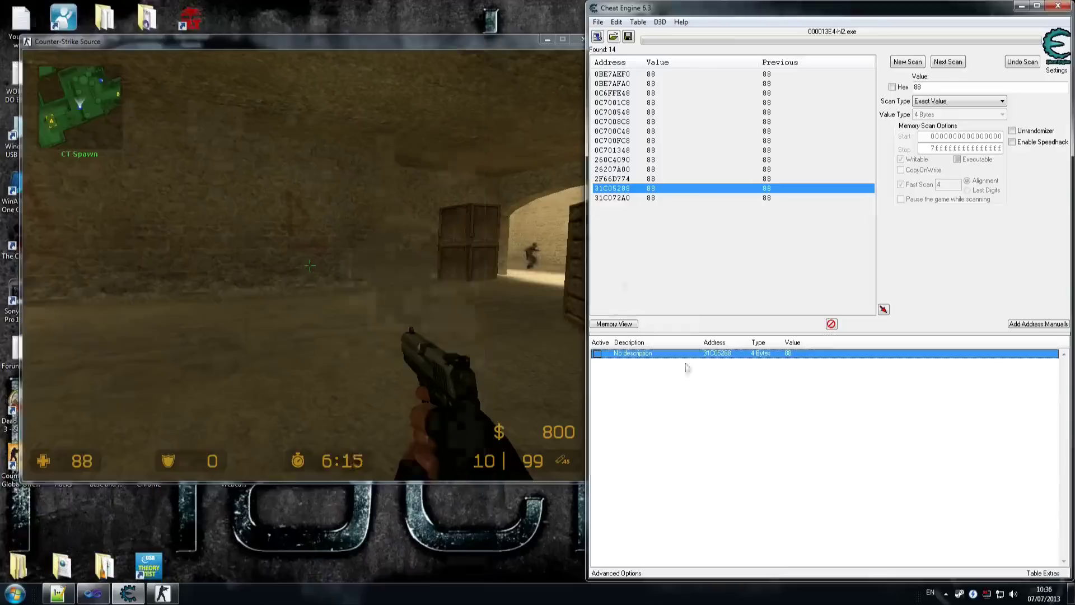
{"action": "right_click", "coordinate": [739, 353]}
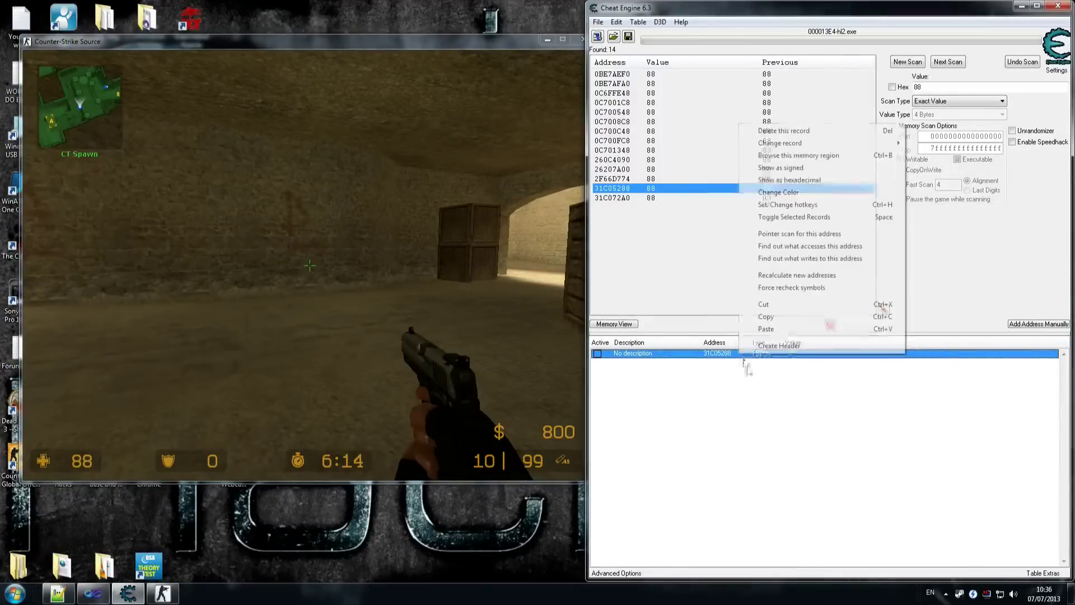
{"action": "left_click", "coordinate": [795, 234]}
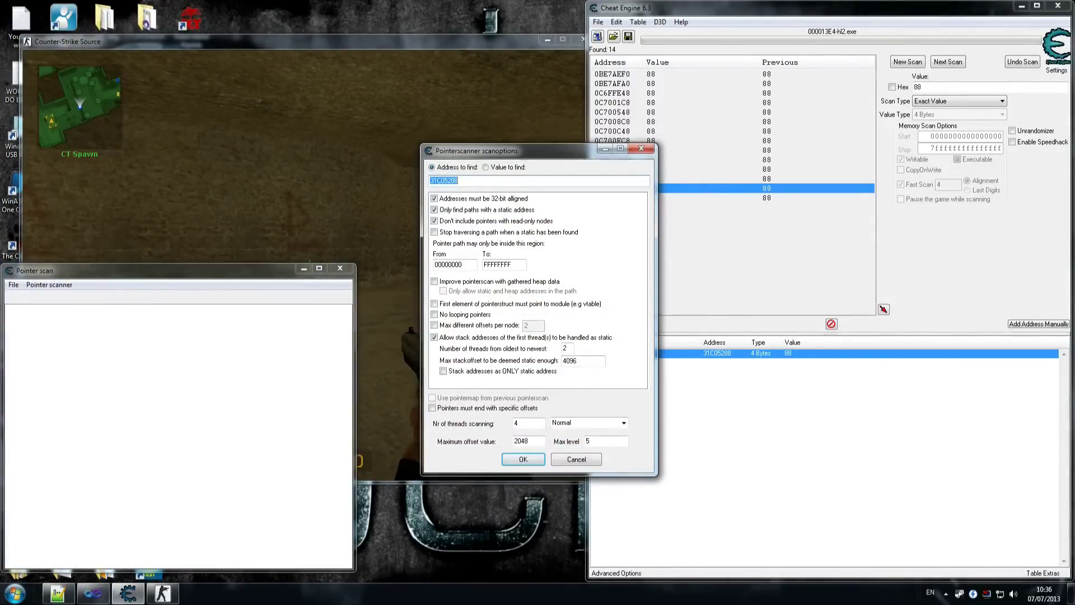
{"action": "double_click", "coordinate": [594, 441]}
{"action": "type", "text": "1"}
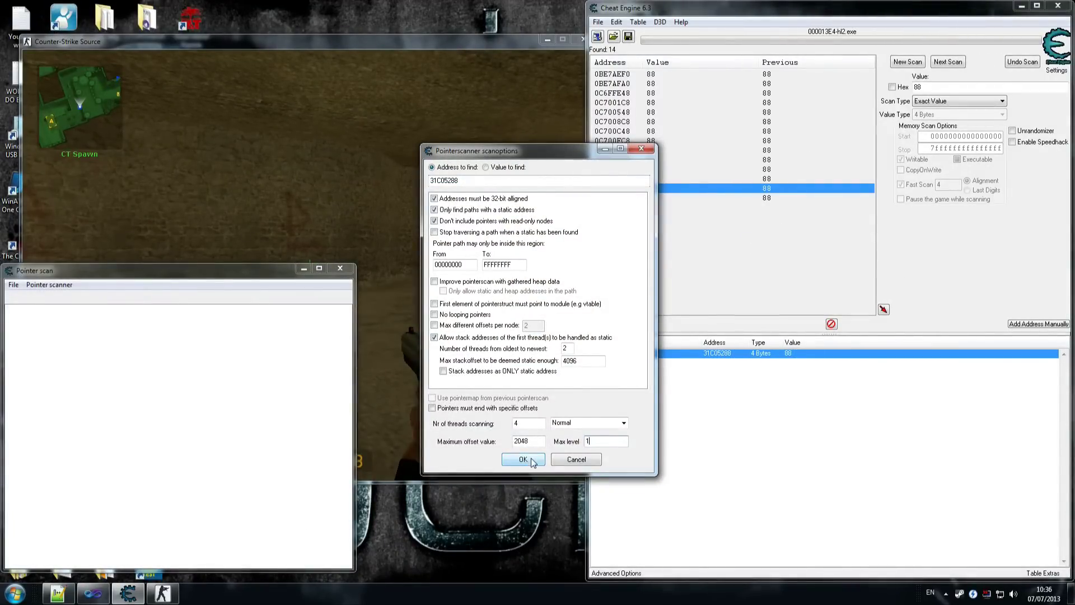
{"action": "left_click", "coordinate": [526, 458]}
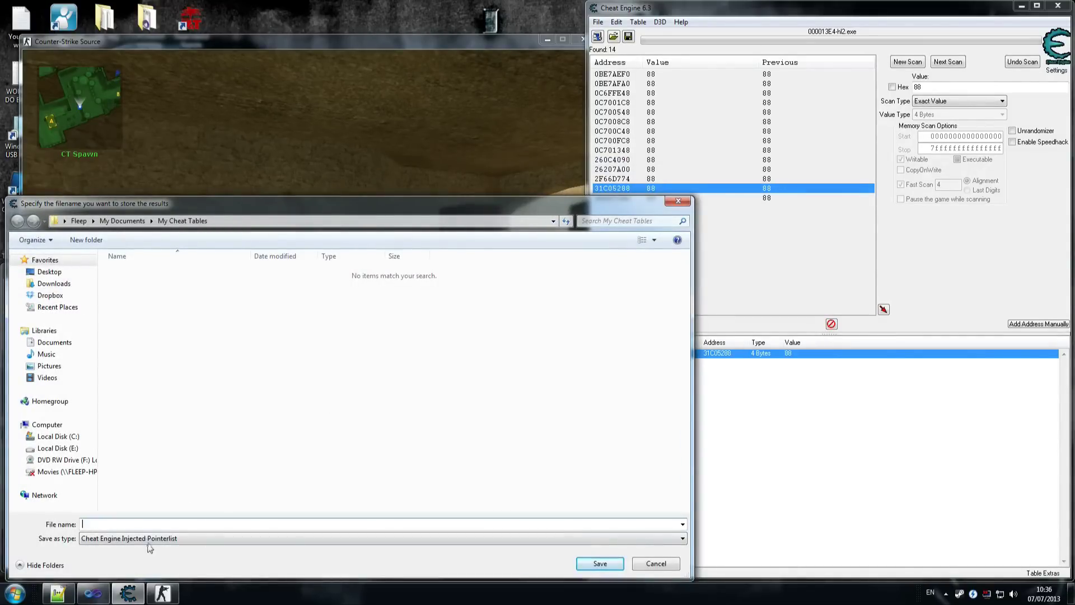
{"action": "type", "text": "abc"}
{"action": "left_click", "coordinate": [599, 564]}
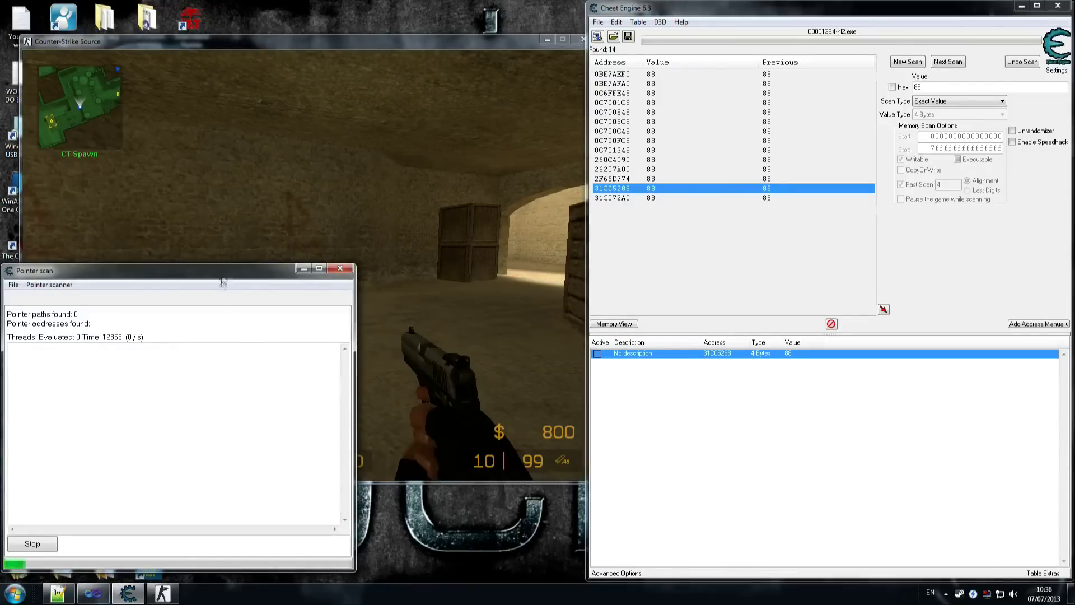
Step: Add the four client.dll pointers with offset 90 from the scan results to the address list and close the pointer scan
{"action": "left_click_drag", "start_coordinate": [221, 253], "coordinate": [540, 269]}
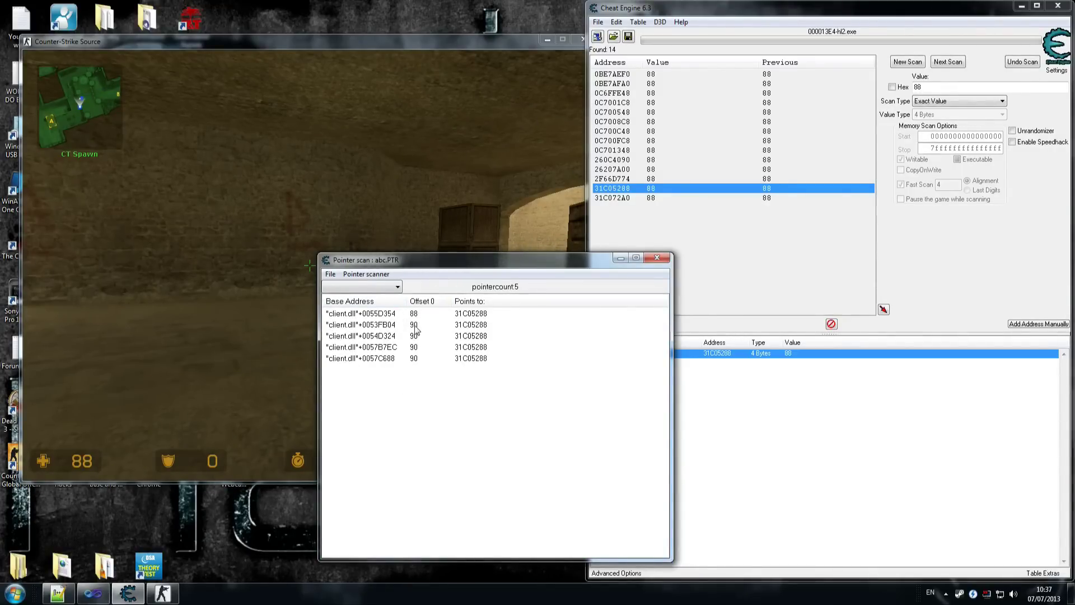
{"action": "left_click_drag", "start_coordinate": [420, 264], "coordinate": [309, 239]}
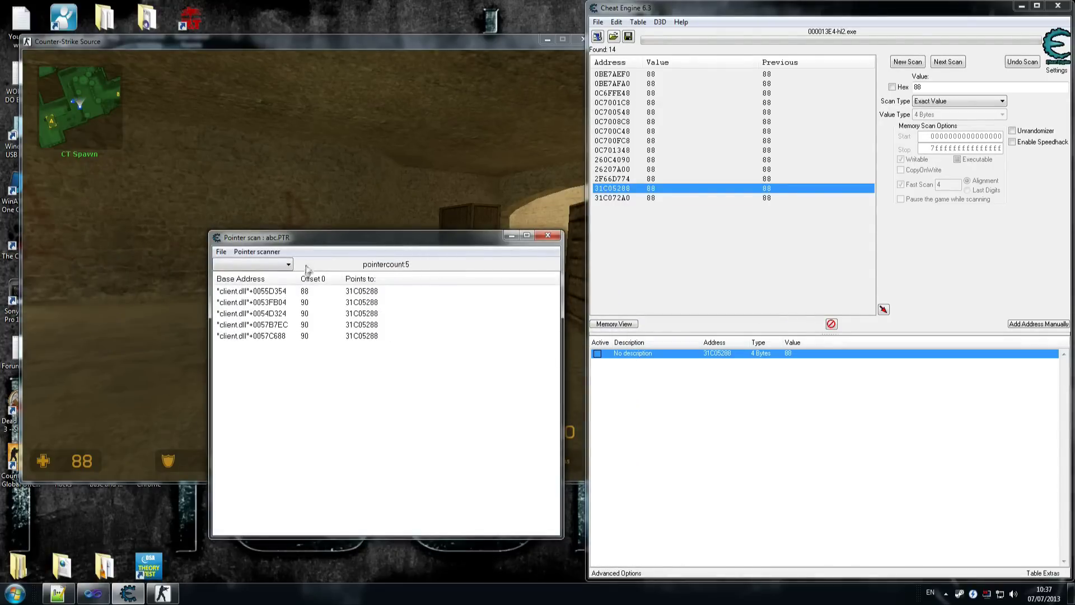
{"action": "double_click", "coordinate": [278, 303]}
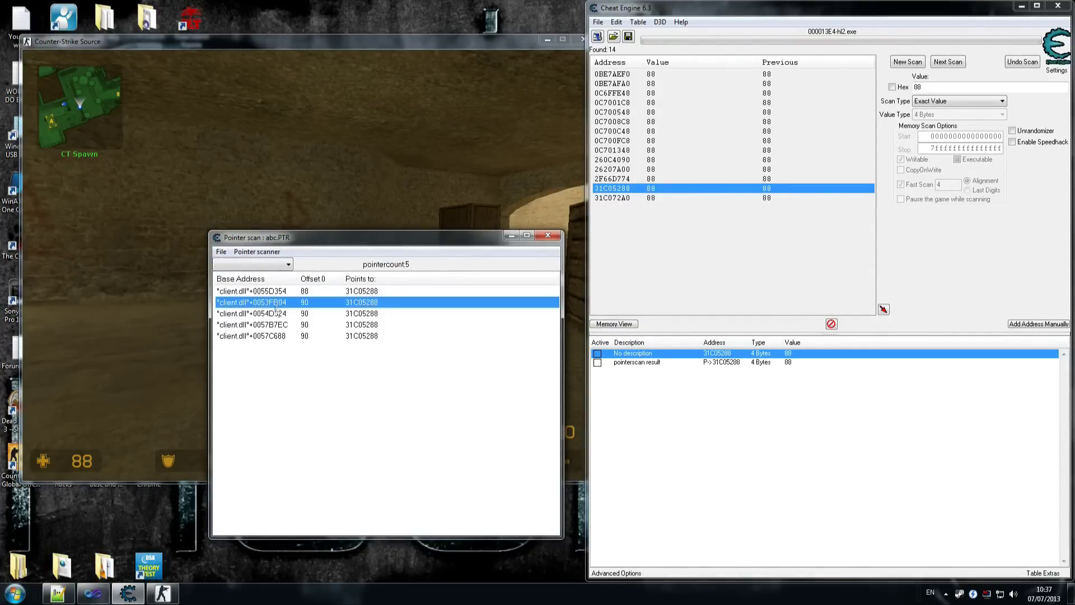
{"action": "double_click", "coordinate": [279, 313]}
{"action": "double_click", "coordinate": [279, 325]}
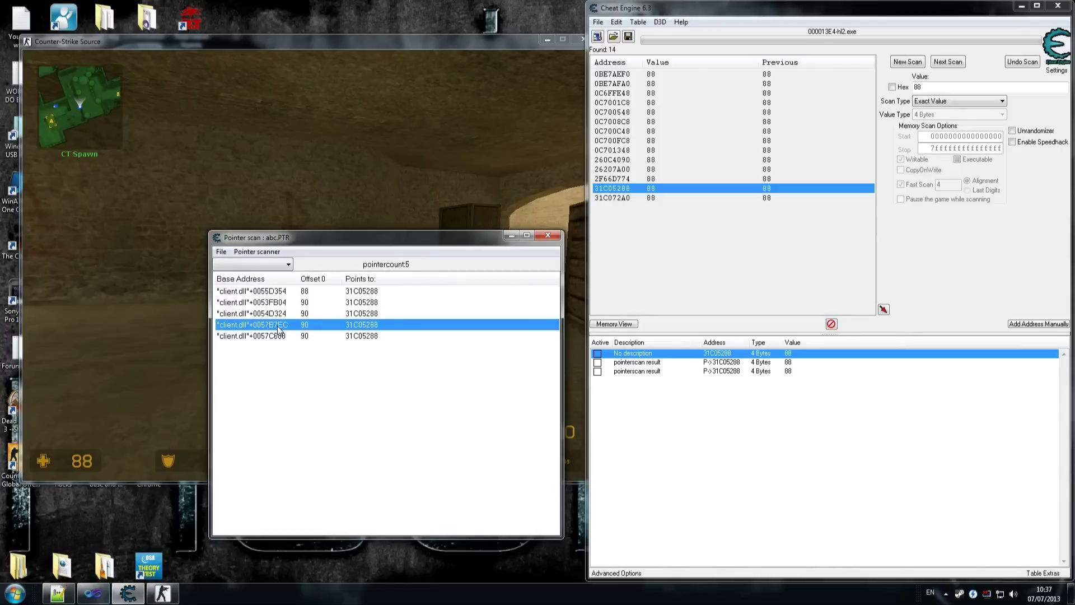
{"action": "double_click", "coordinate": [278, 336]}
{"action": "left_click", "coordinate": [547, 235]}
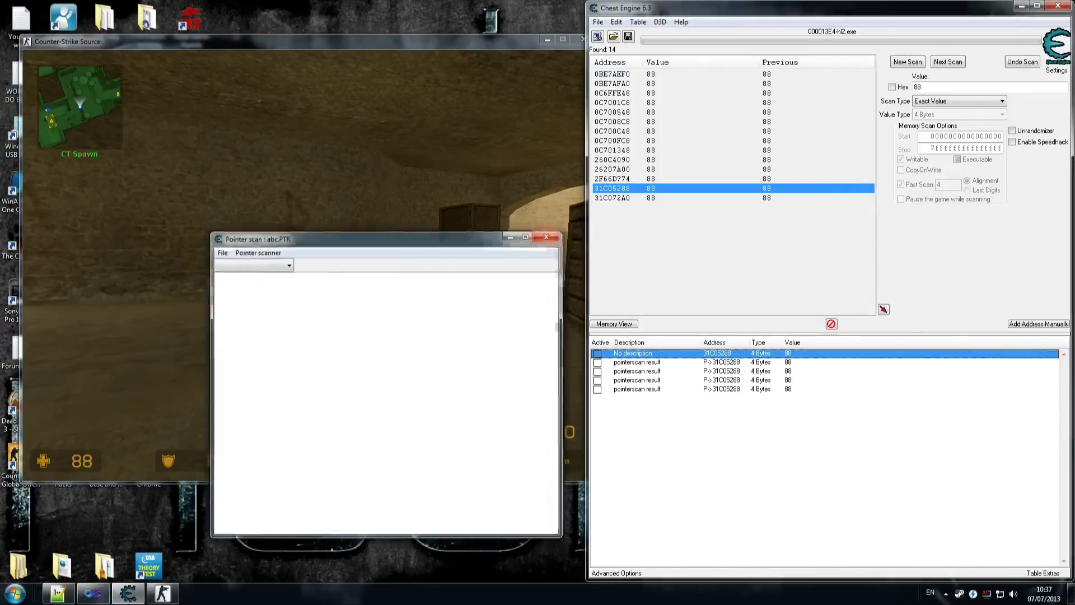
{"action": "left_click", "coordinate": [730, 362]}
{"action": "left_click", "coordinate": [731, 380]}
{"action": "left_click", "coordinate": [729, 354]}
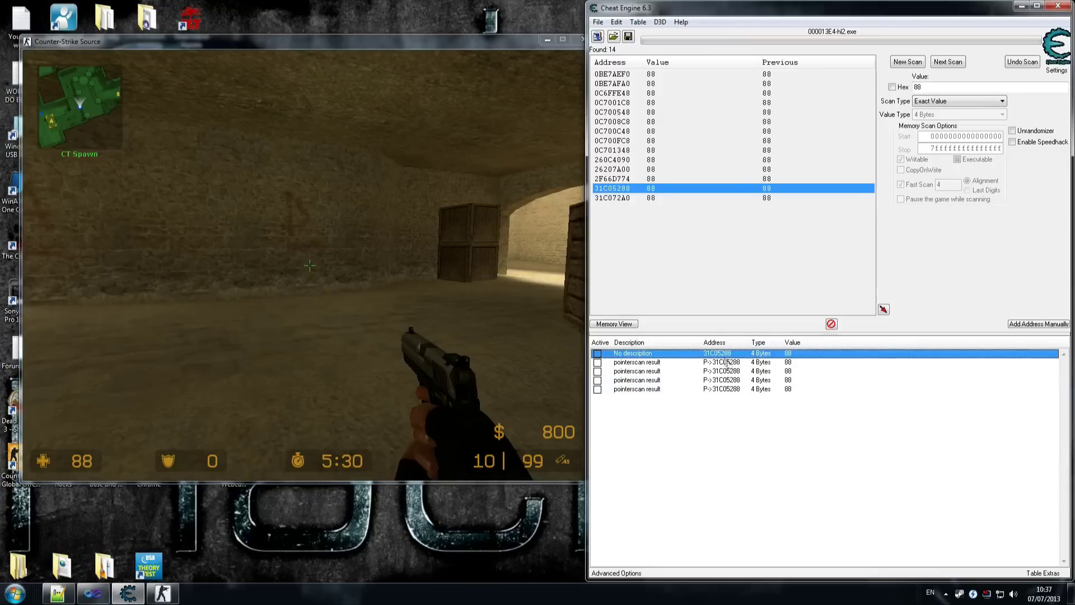
{"action": "left_click", "coordinate": [729, 363]}
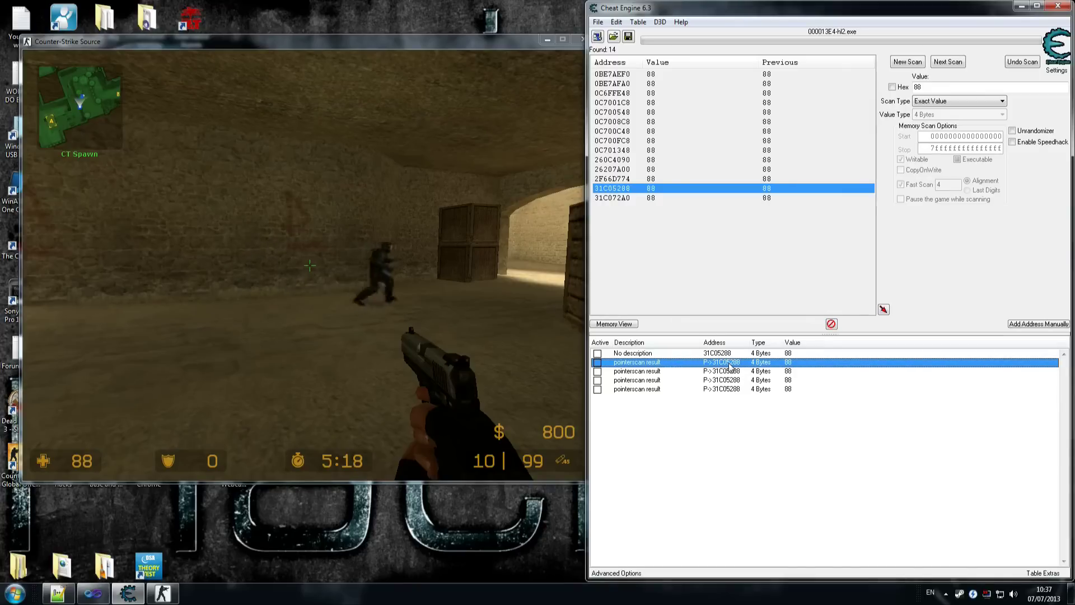
{"action": "left_click", "coordinate": [730, 371]}
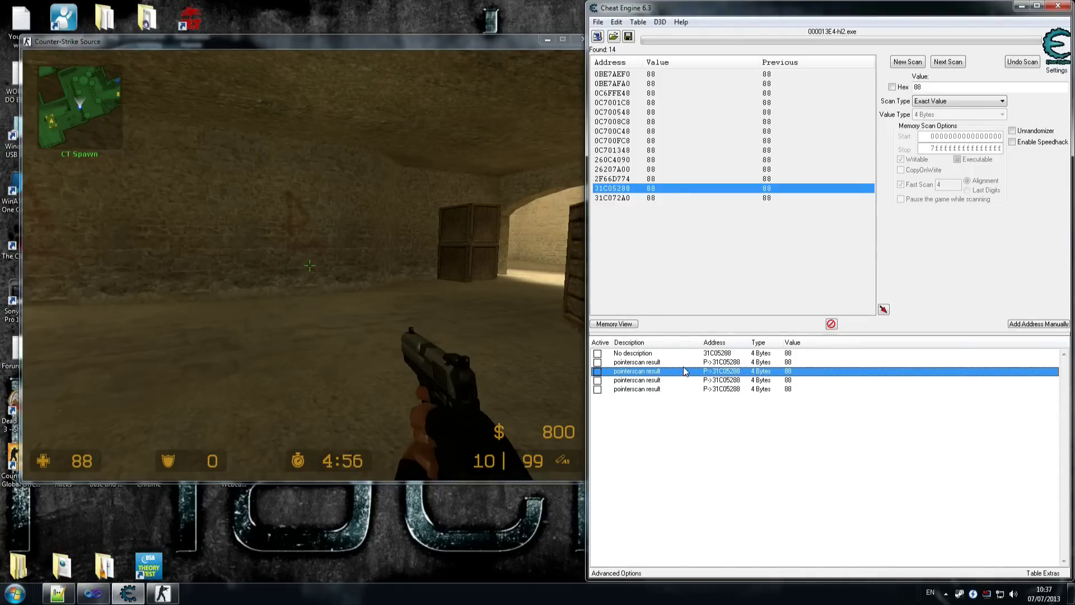
{"action": "left_click", "coordinate": [703, 364]}
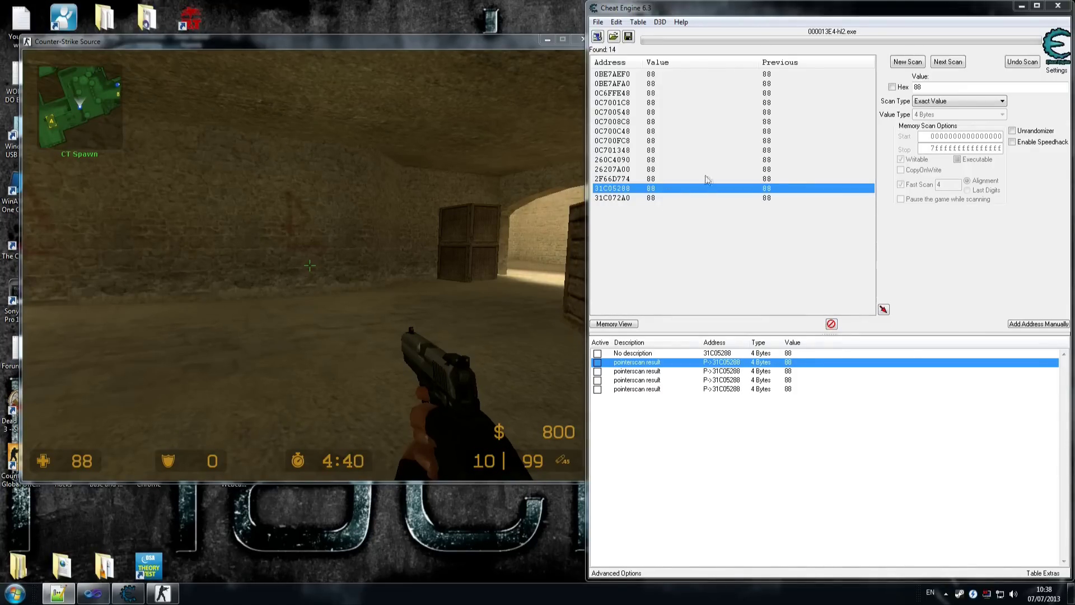
Step: Copy the base address "client.dll"+0053FB04 from the first pointerscan result and add it manually as a 4 Bytes record
{"action": "double_click", "coordinate": [720, 363]}
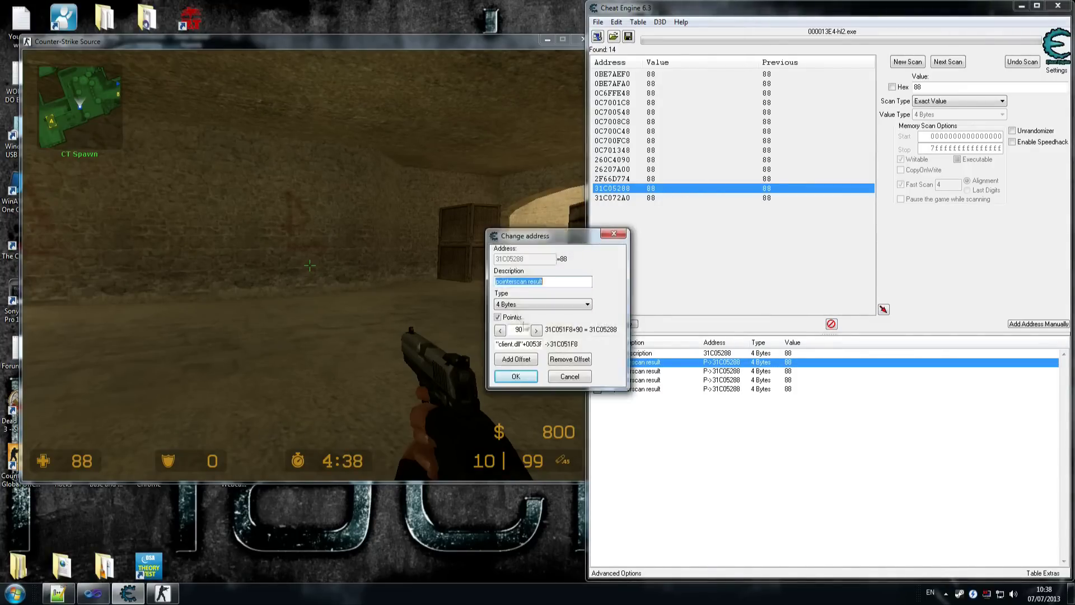
{"action": "left_click_drag", "start_coordinate": [497, 343], "coordinate": [533, 355]}
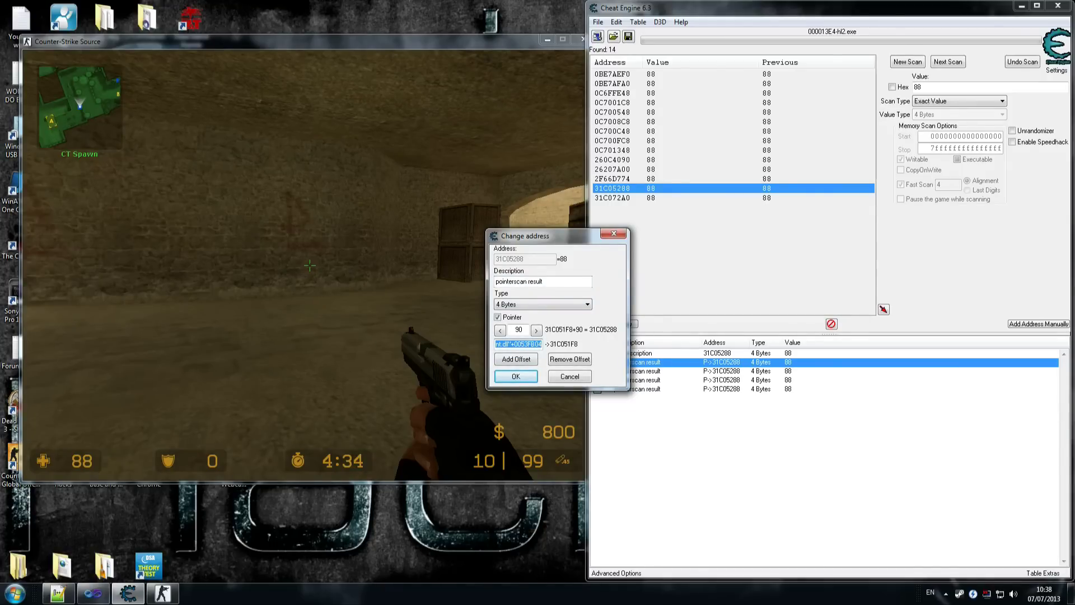
{"action": "left_click", "coordinate": [523, 379]}
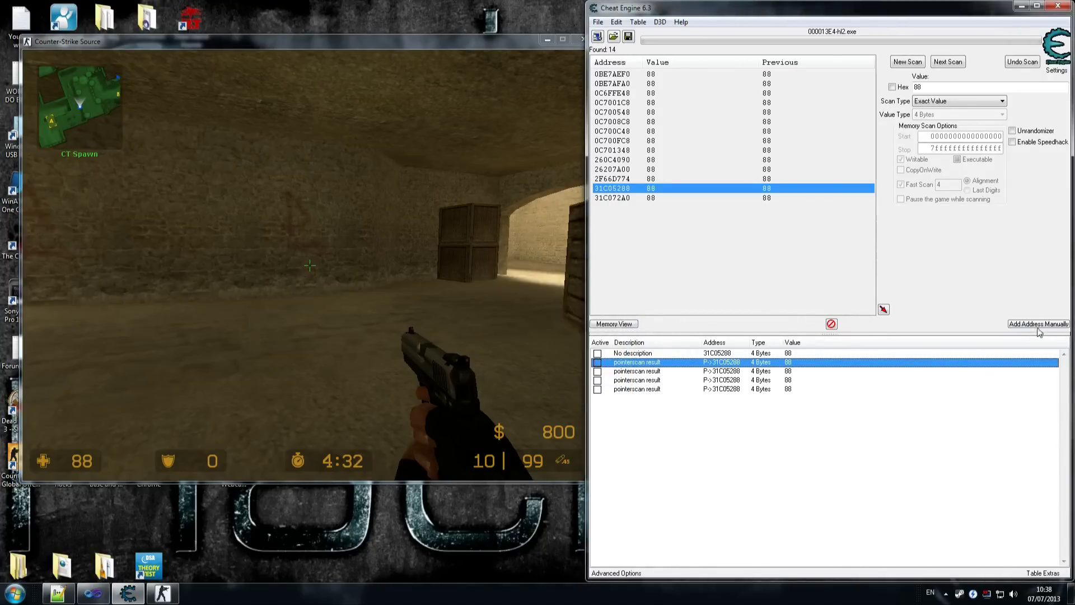
{"action": "double_click", "coordinate": [732, 364]}
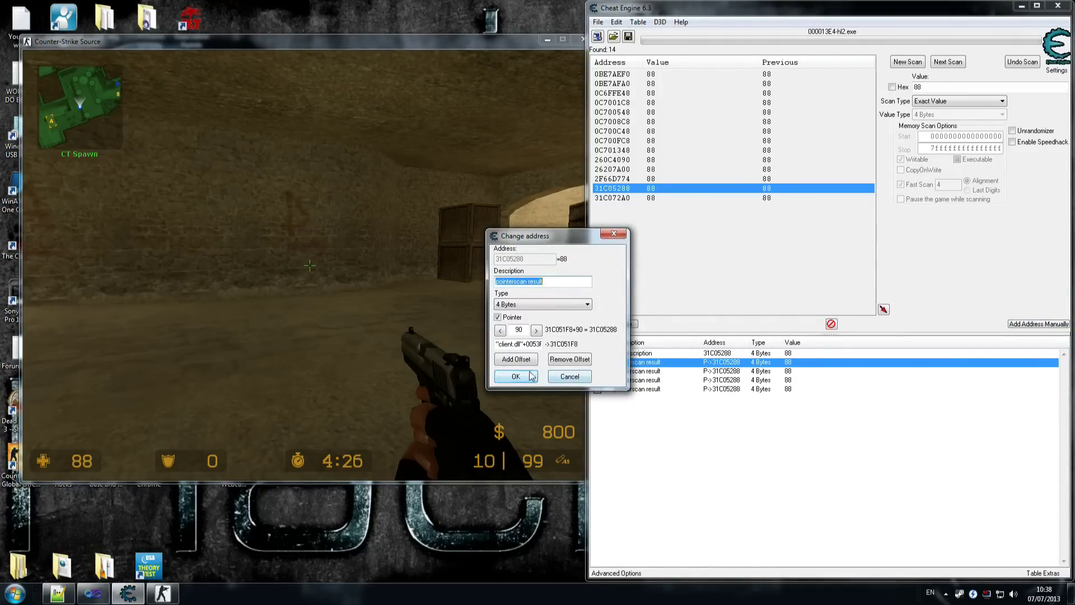
{"action": "key", "text": "Tab"}
{"action": "key", "text": "ctrl+c"}
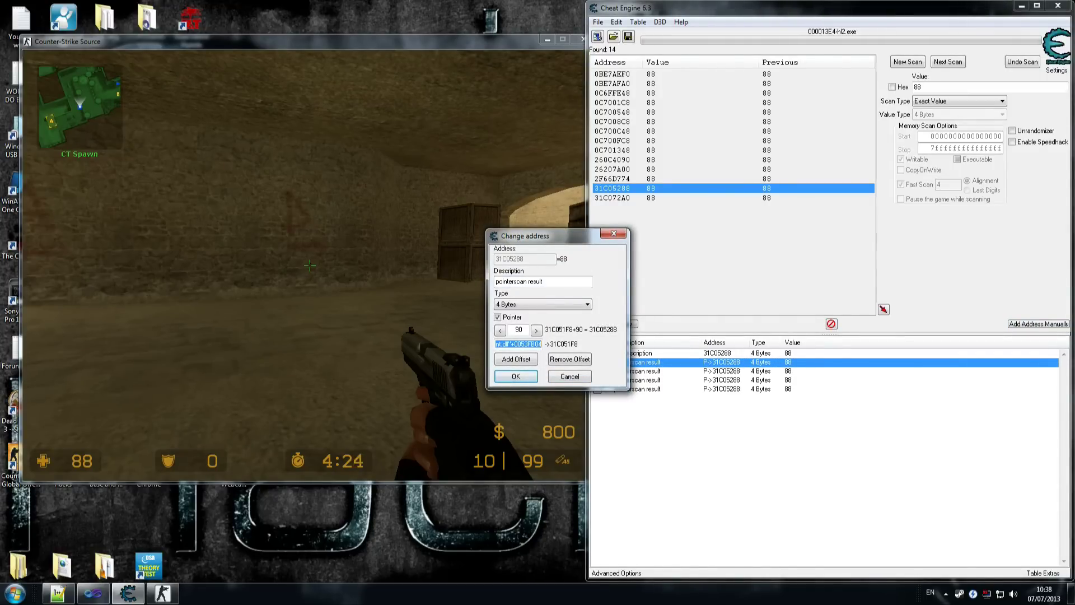
{"action": "left_click", "coordinate": [516, 375]}
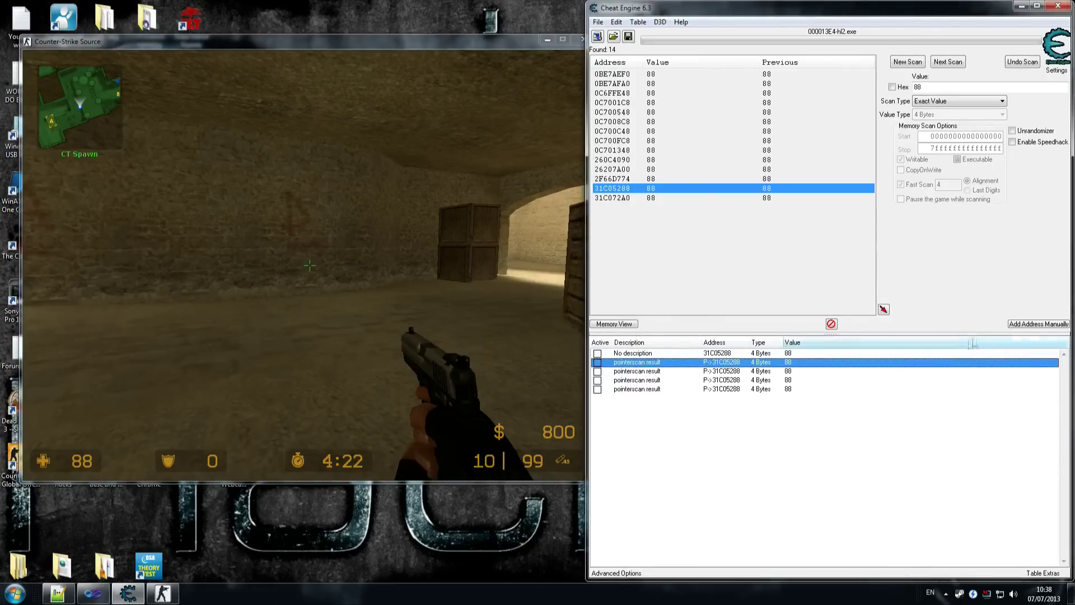
{"action": "left_click", "coordinate": [1039, 326]}
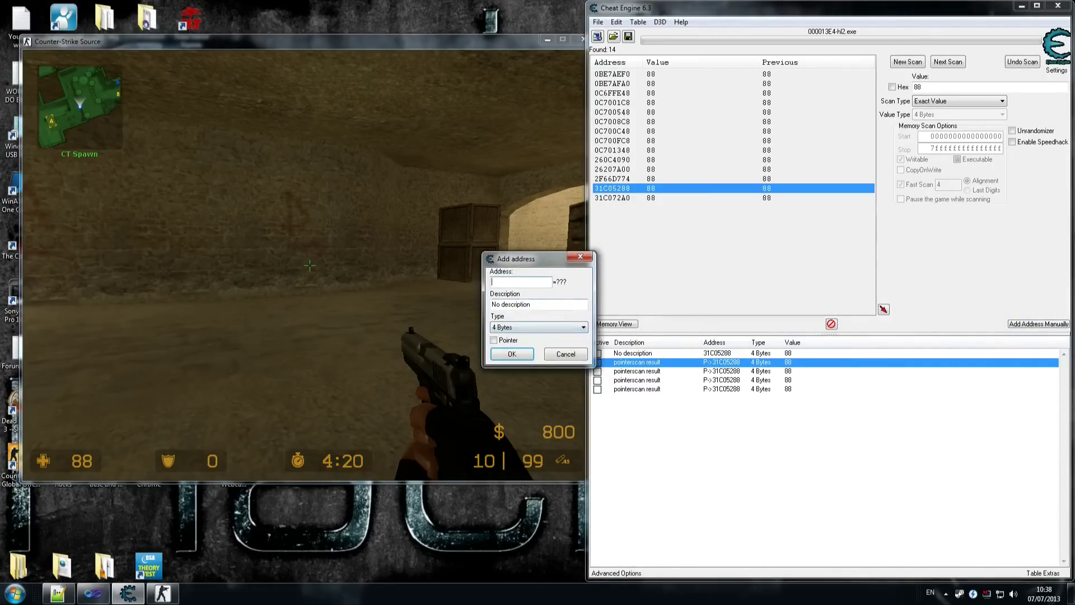
{"action": "key", "text": "ctrl+v"}
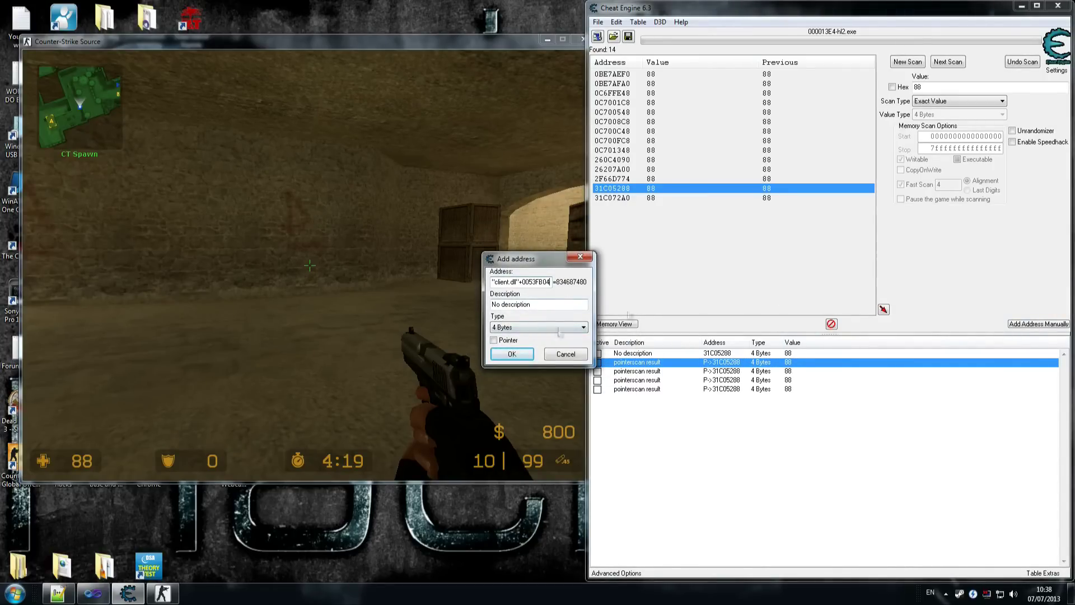
{"action": "left_click", "coordinate": [507, 356]}
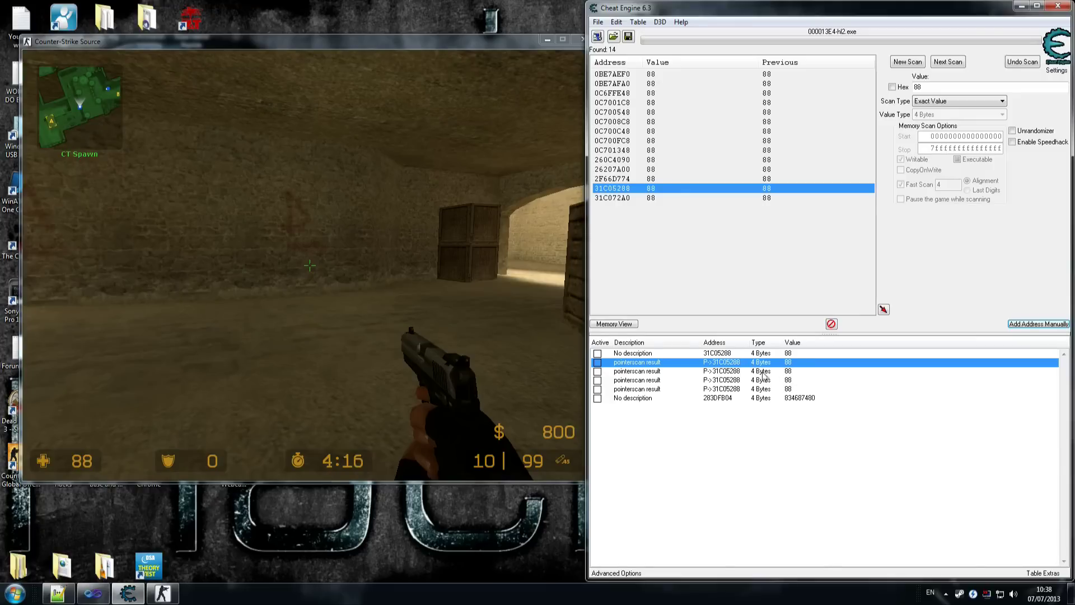
Step: Copy the base address "client.dll"+0054D324 from the second pointerscan result and add it manually as a 4 Bytes record
{"action": "double_click", "coordinate": [728, 372]}
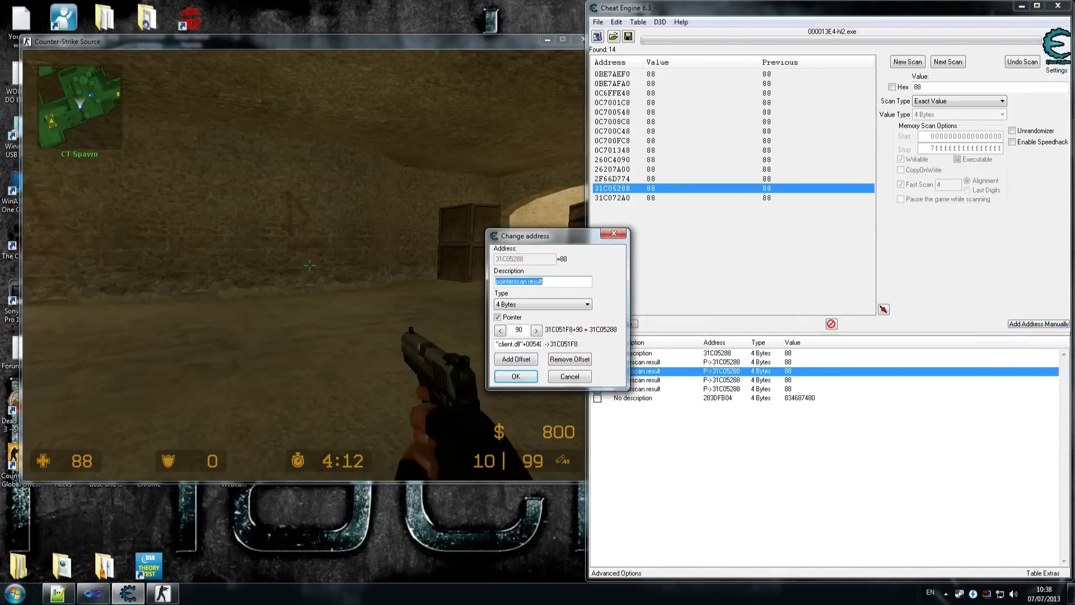
{"action": "double_click", "coordinate": [532, 344]}
{"action": "key", "text": "ctrl+c"}
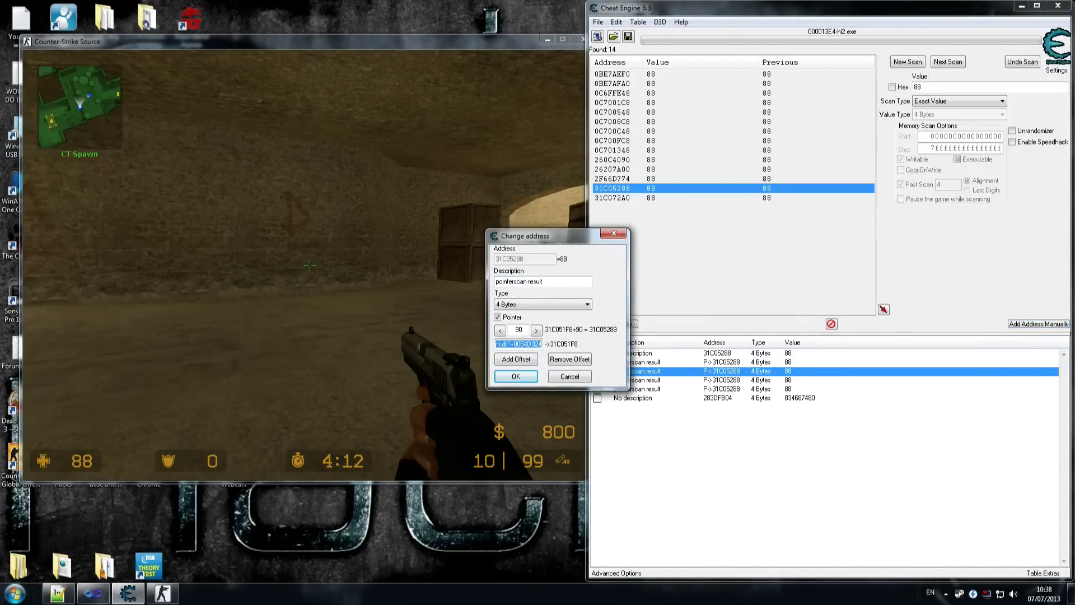
{"action": "left_click", "coordinate": [526, 378]}
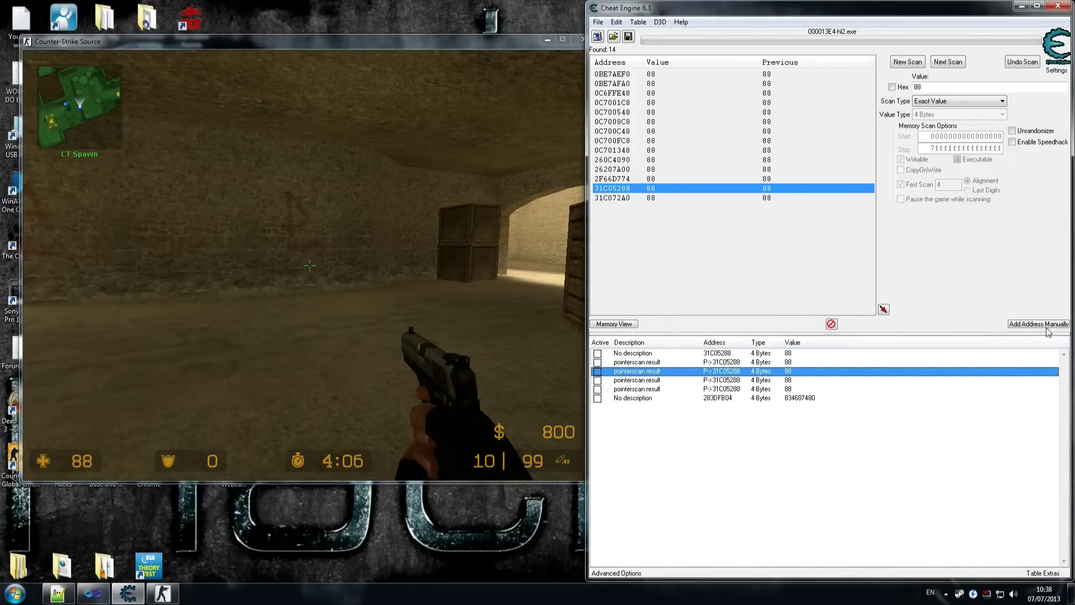
{"action": "left_click", "coordinate": [1042, 324]}
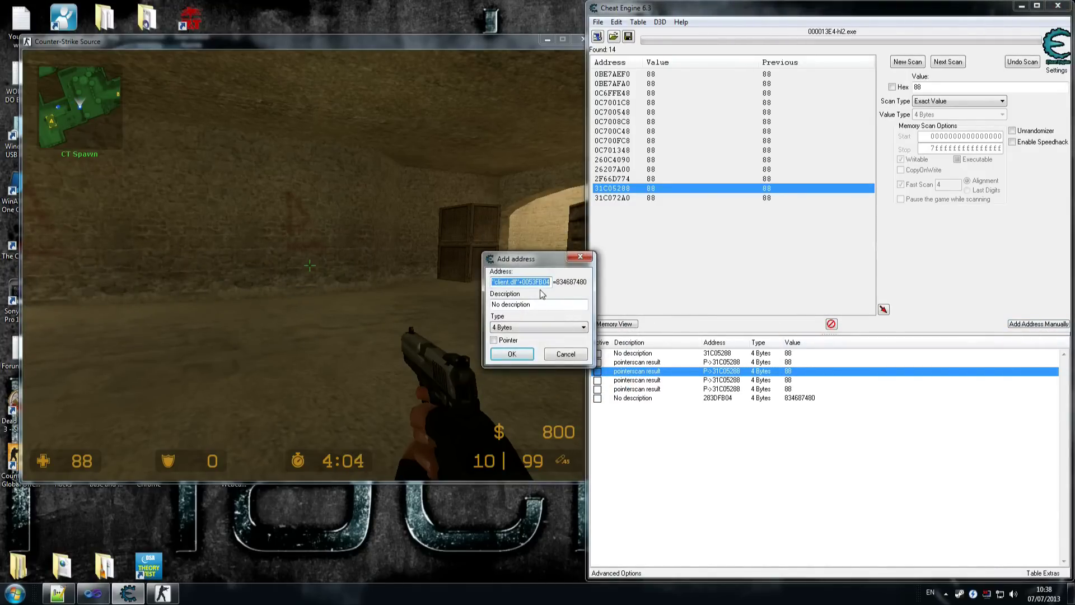
{"action": "key", "text": "ctrl+v"}
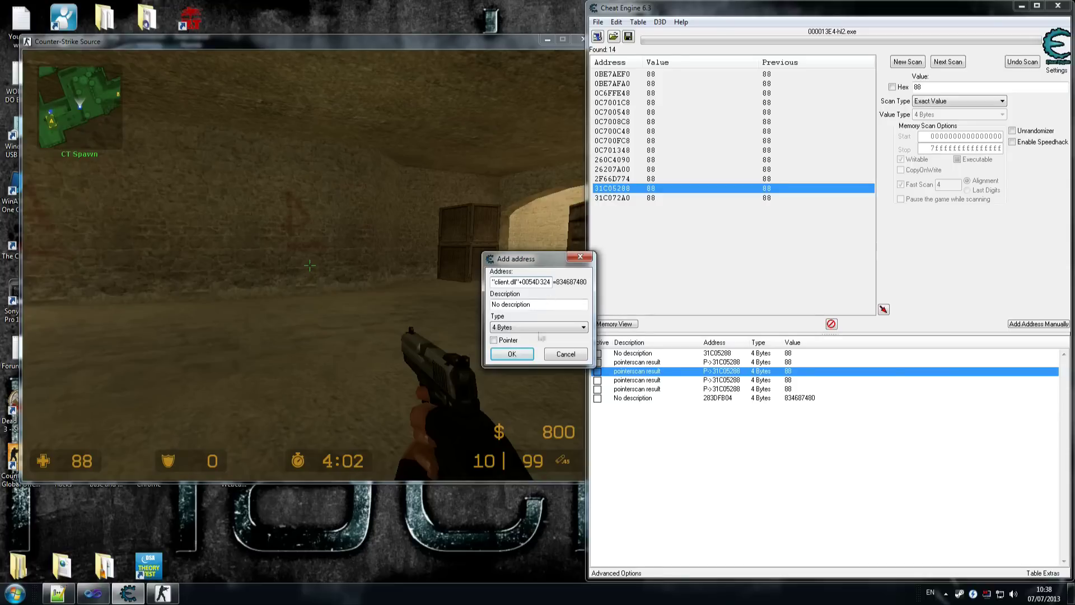
{"action": "left_click", "coordinate": [512, 354]}
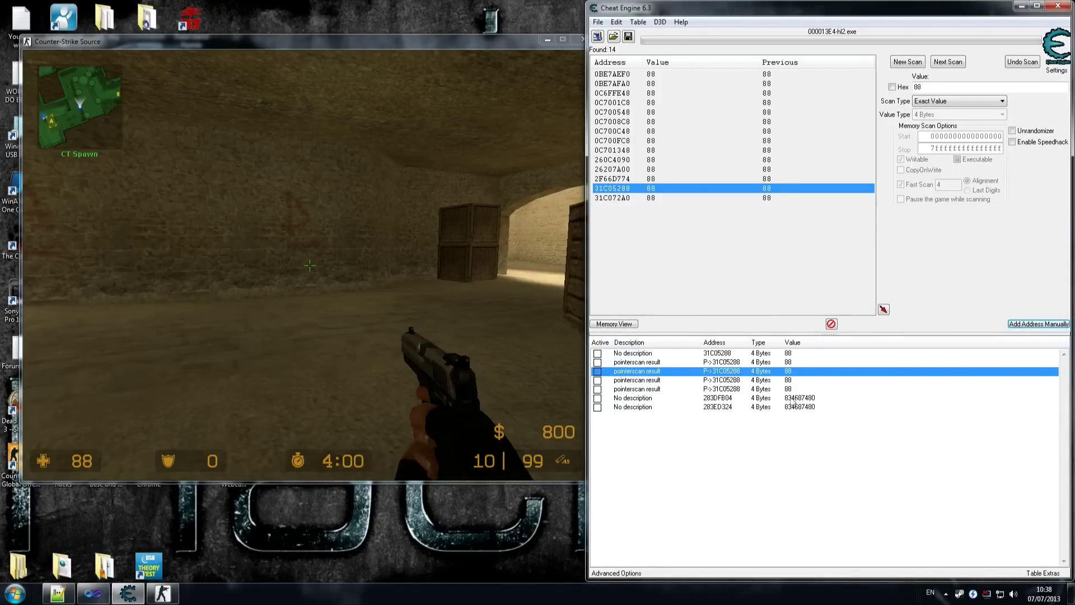
Step: Show the values of the two manually added records, 283DFB04 and 283ED324, as hexadecimal
{"action": "left_click", "coordinate": [797, 398]}
{"action": "left_click", "coordinate": [802, 408], "text": "shift"}
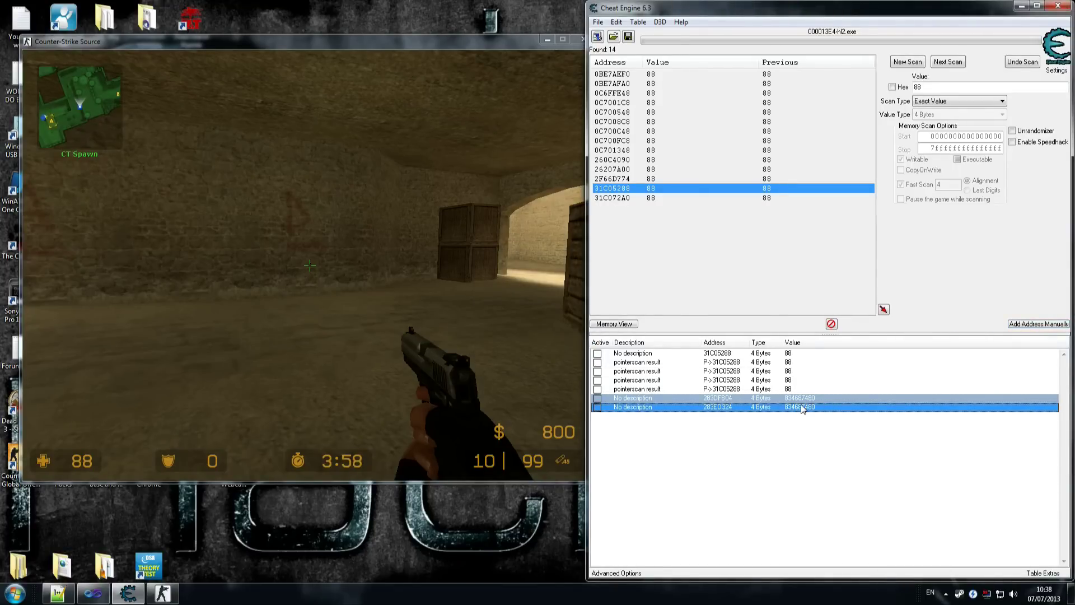
{"action": "right_click", "coordinate": [798, 399]}
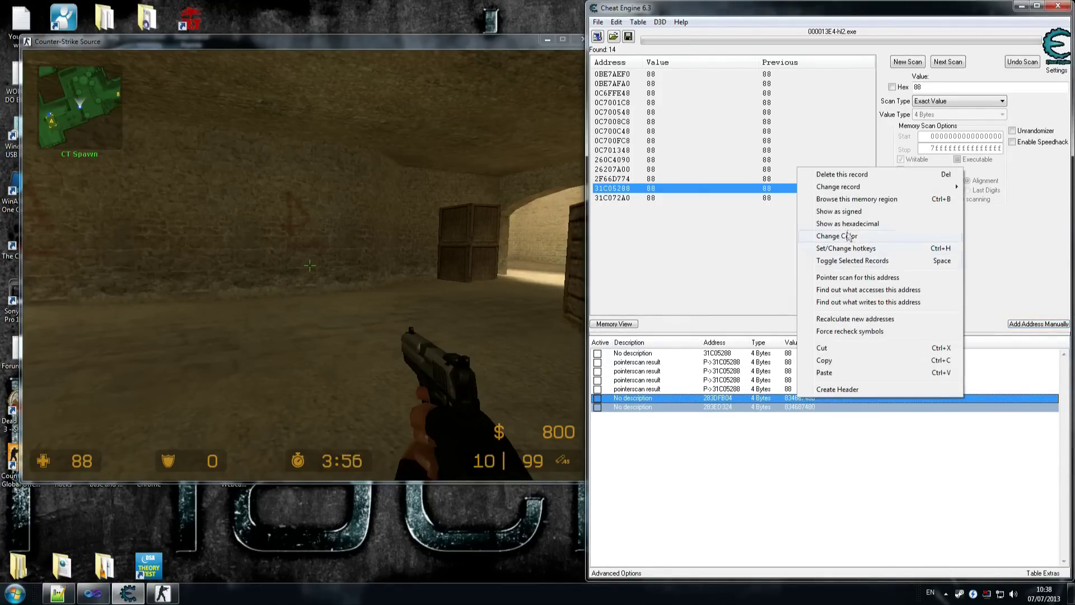
{"action": "left_click", "coordinate": [848, 224]}
{"action": "left_click", "coordinate": [805, 391]}
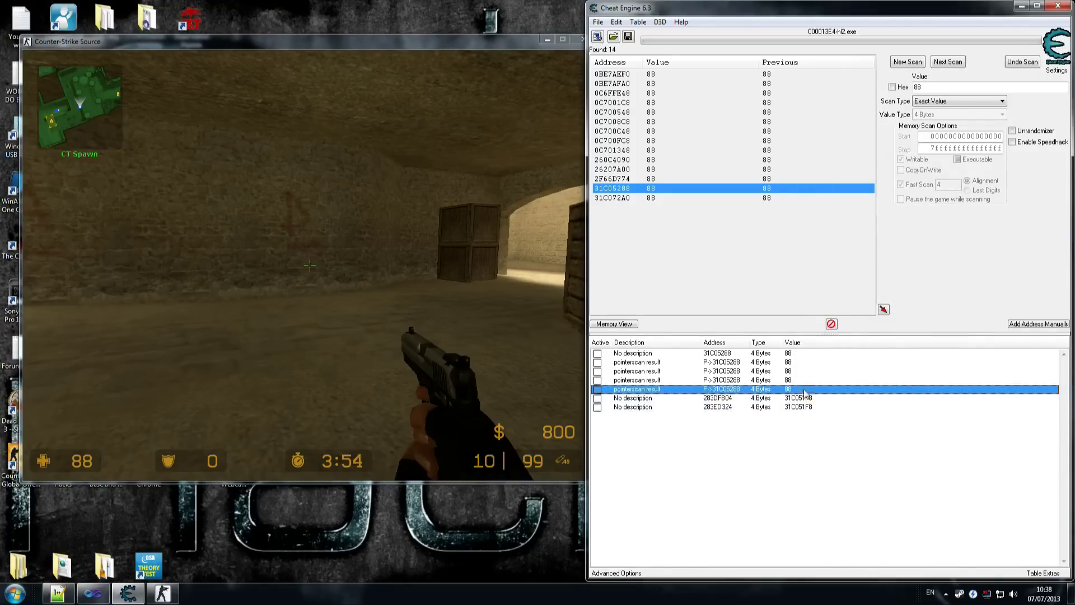
{"action": "left_click", "coordinate": [709, 399]}
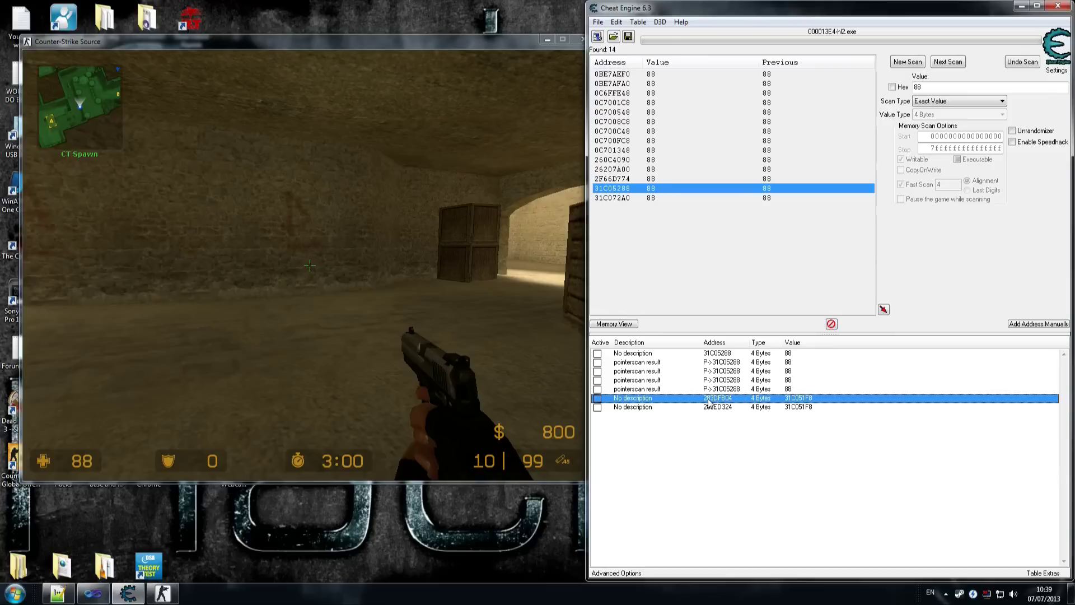
Step: Switch to the Counter-Strike: Source game and display the scoreboard with the player list
{"action": "left_click", "coordinate": [504, 252]}
{"action": "key", "text": "Tab"}
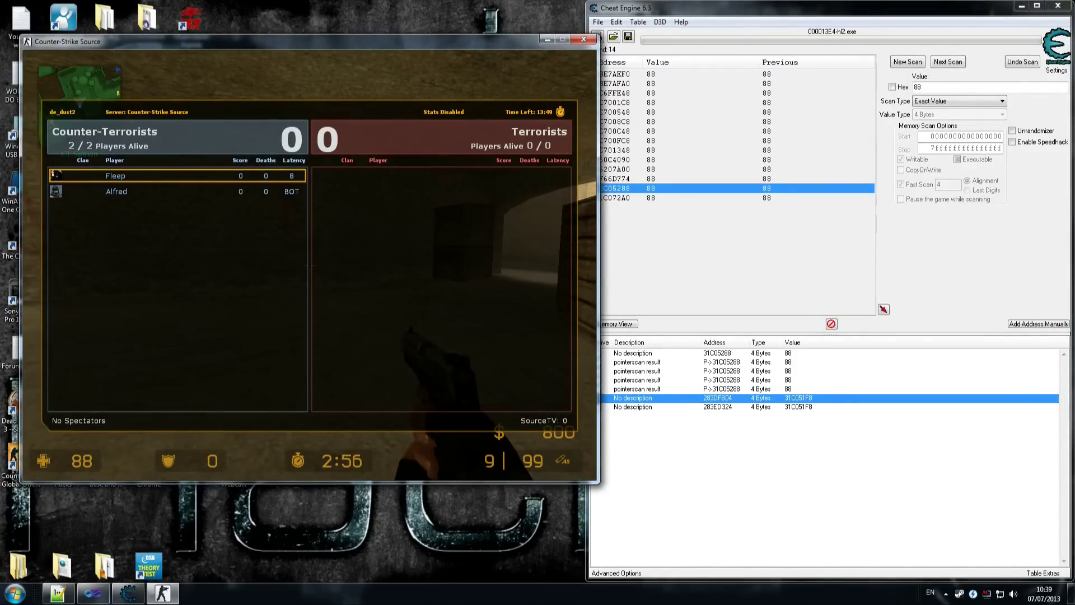
Step: Switch from the game back to Cheat Engine and browse the memory region of the manually added record 283DFB04
{"action": "key", "text": "Tab"}
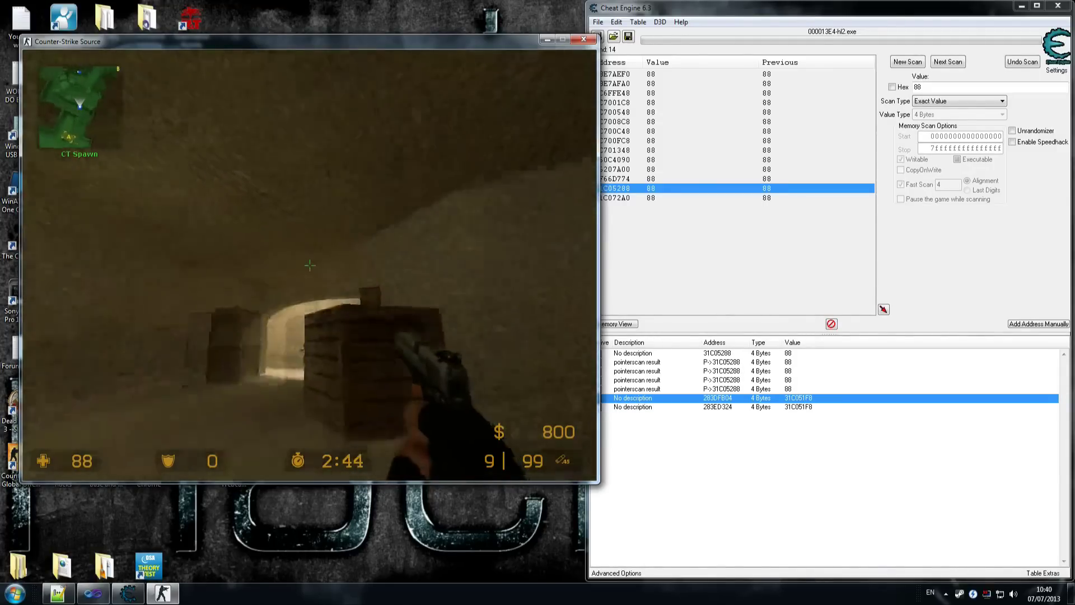
{"action": "key", "text": "super"}
{"action": "left_click", "coordinate": [711, 264]}
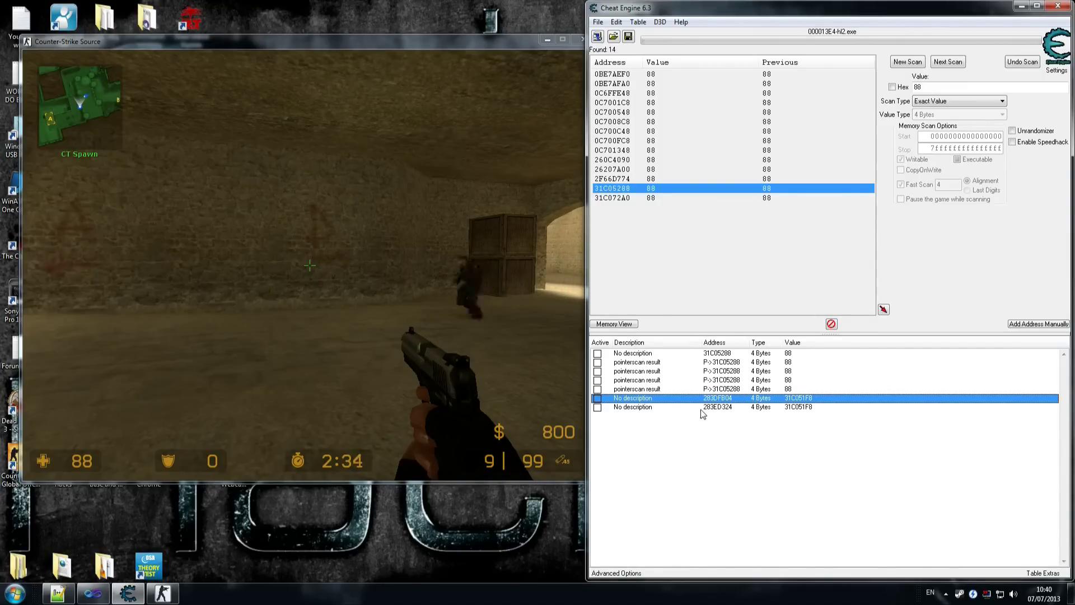
{"action": "left_click", "coordinate": [706, 408]}
{"action": "left_click", "coordinate": [708, 399]}
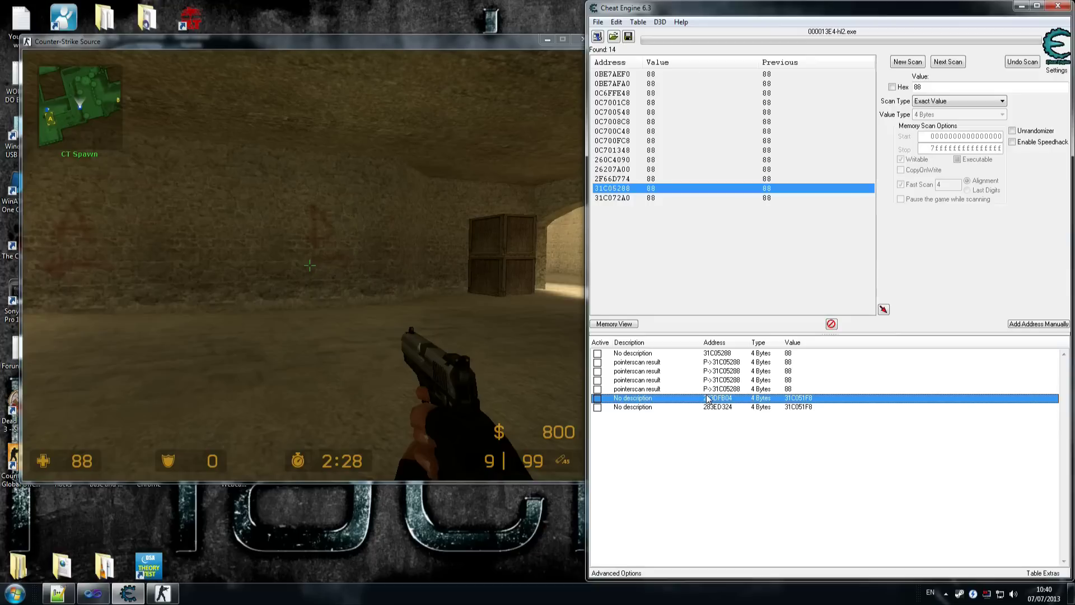
{"action": "right_click", "coordinate": [708, 399]}
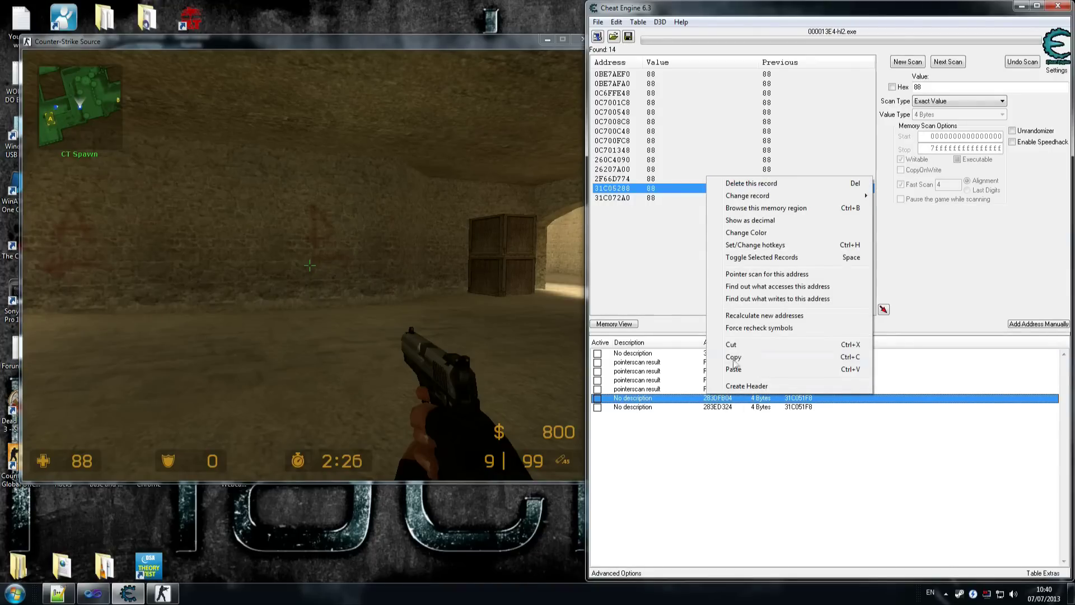
{"action": "left_click", "coordinate": [780, 208]}
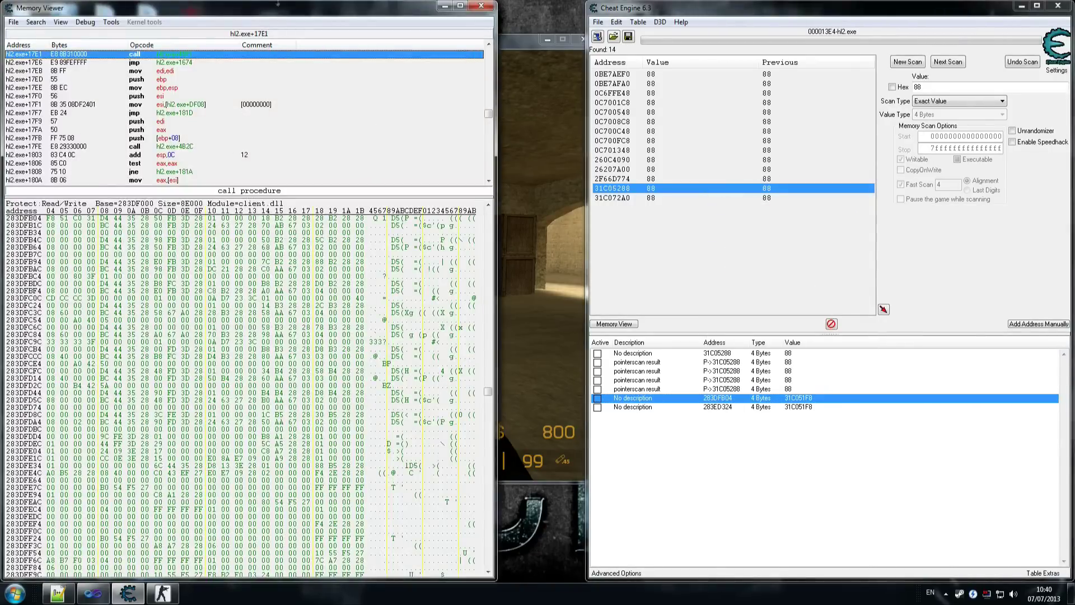
Step: Move the Memory Viewer beside the game and open data/structure dissection for address 283DFB04
{"action": "left_click_drag", "start_coordinate": [353, 10], "coordinate": [1073, 10]}
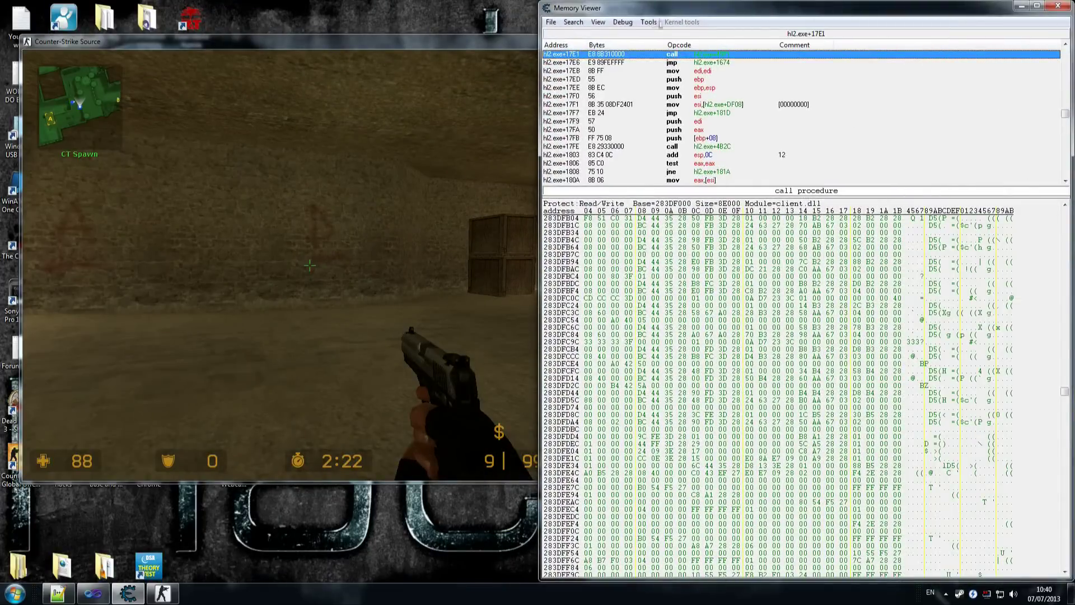
{"action": "left_click", "coordinate": [646, 23]}
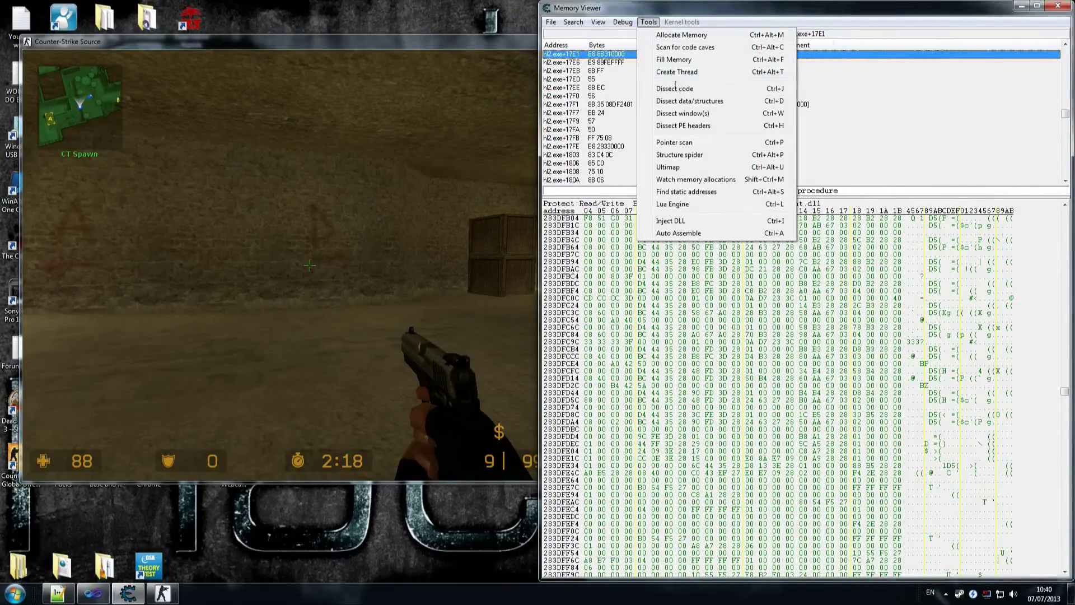
{"action": "left_click", "coordinate": [693, 101]}
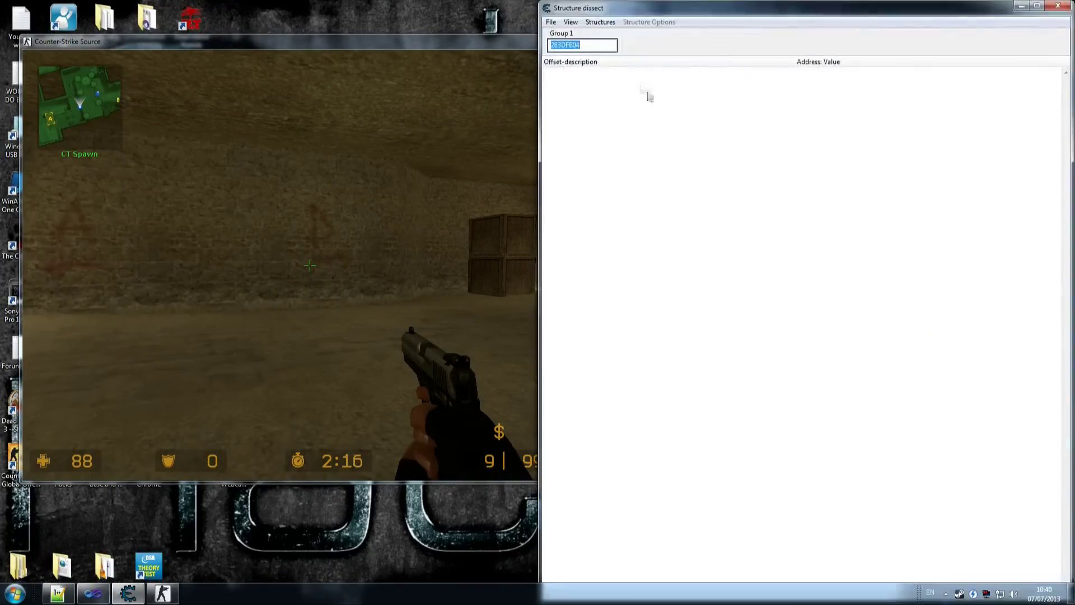
Step: Define a new structure named "unnamed structure" with automatically filled field types and a starting size of 4096
{"action": "left_click", "coordinate": [600, 21]}
{"action": "left_click", "coordinate": [632, 34]}
{"action": "left_click", "coordinate": [605, 328]}
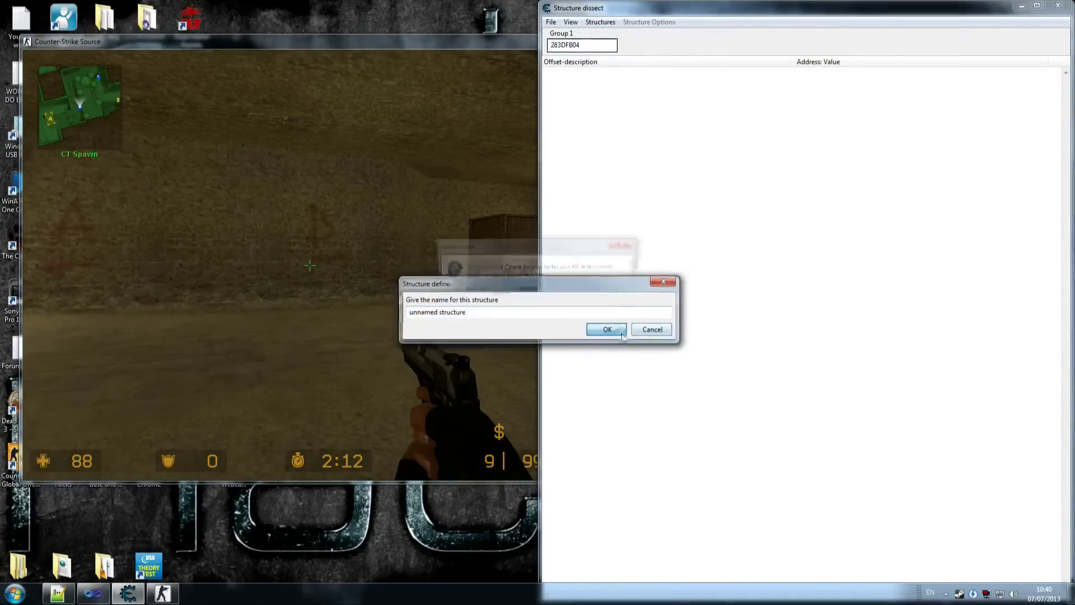
{"action": "left_click", "coordinate": [528, 300]}
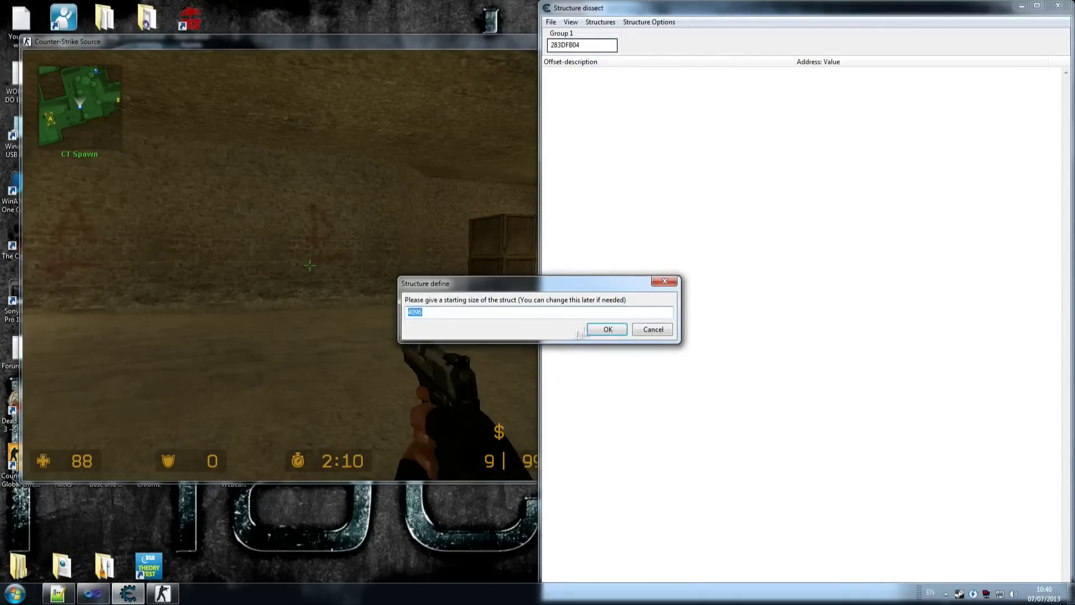
{"action": "left_click", "coordinate": [609, 330]}
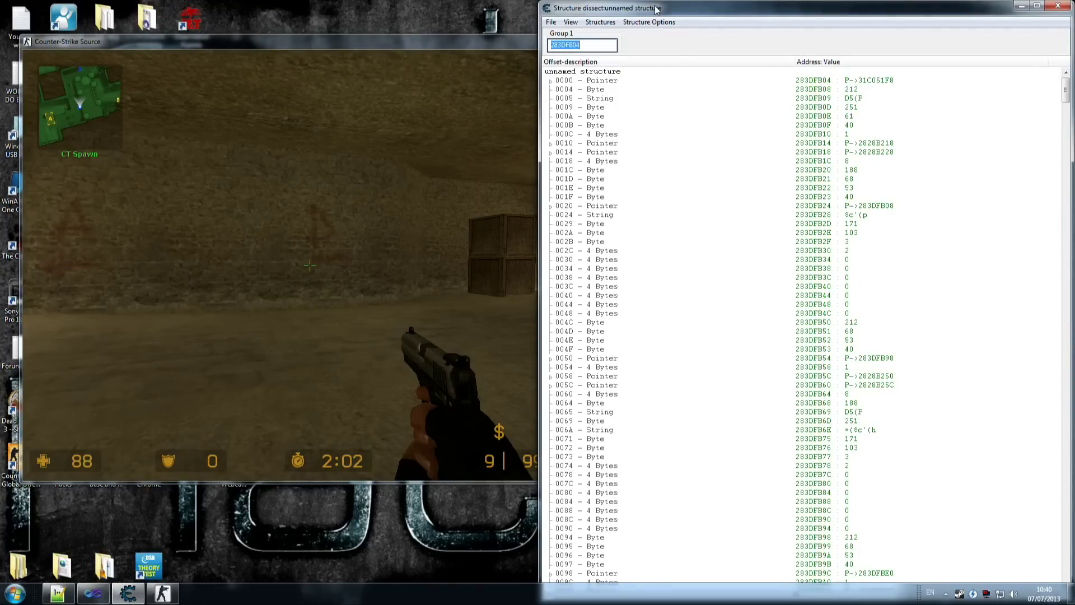
Step: Expand the structure's pointer at offset 0000 and inspect its entries at offsets 0090 and 0098
{"action": "left_click", "coordinate": [552, 84]}
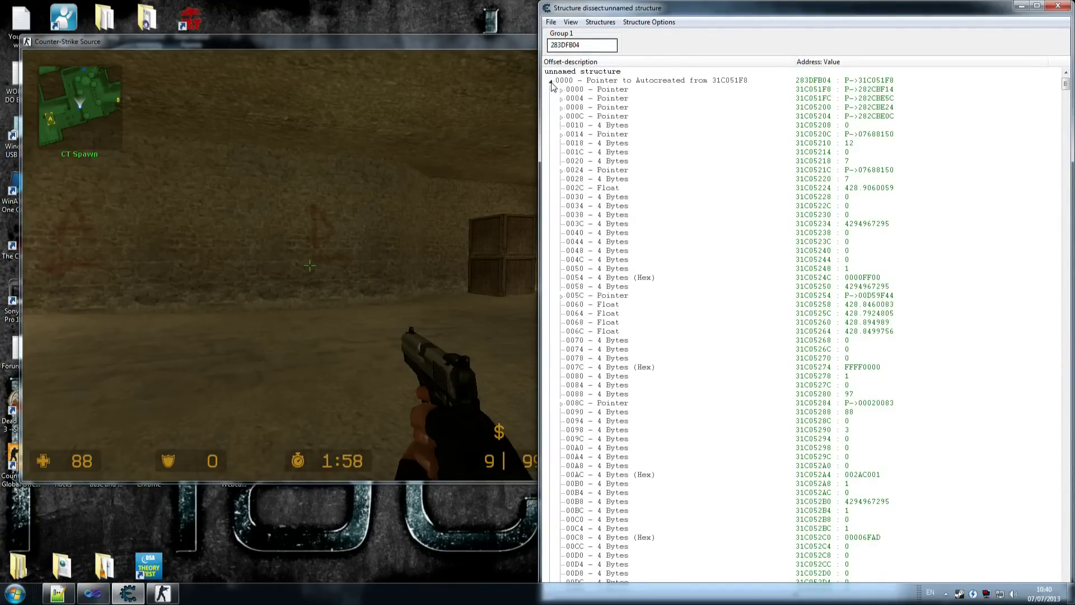
{"action": "left_click", "coordinate": [610, 413]}
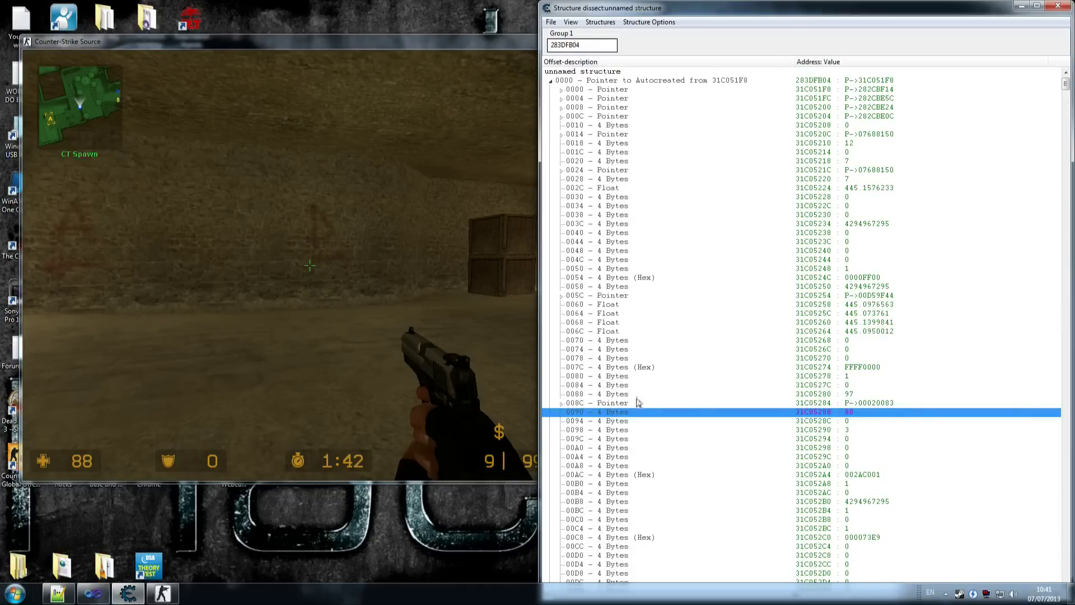
{"action": "left_click", "coordinate": [583, 431]}
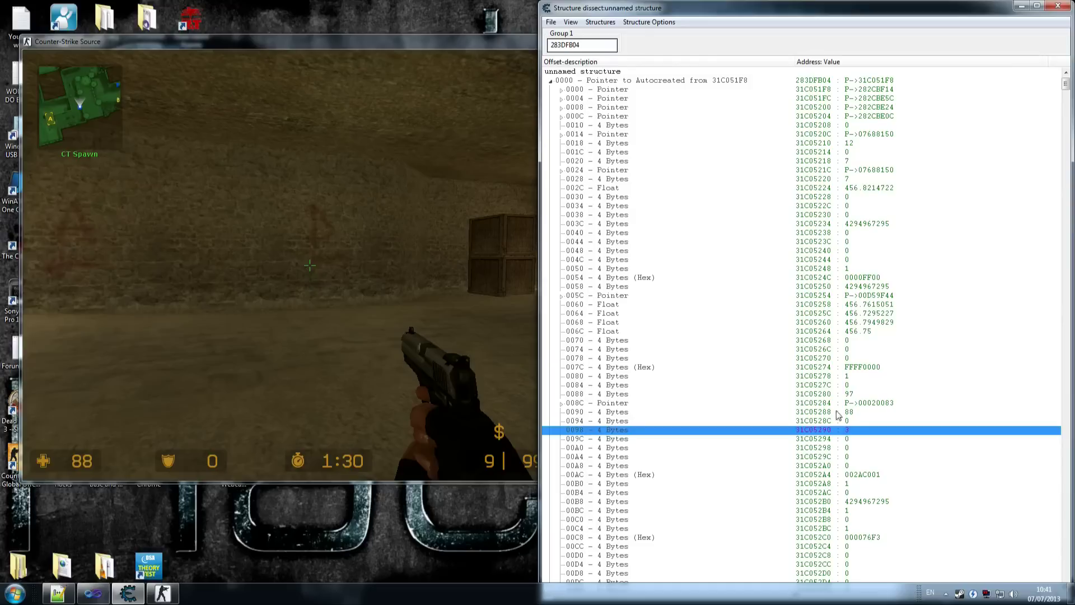
Step: Look through the other fields of the player structure under offset 0000 and collapse that pointer
{"action": "scroll", "coordinate": [838, 417], "scroll_direction": "down", "scroll_amount": 6}
{"action": "scroll", "coordinate": [810, 303], "scroll_direction": "down", "scroll_amount": 7}
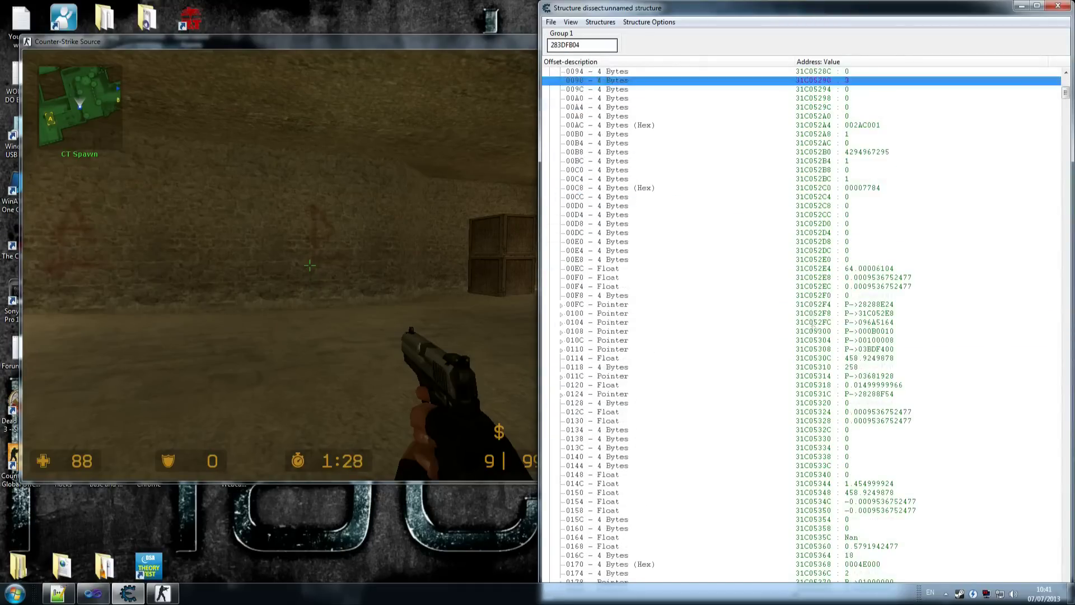
{"action": "scroll", "coordinate": [840, 540], "scroll_direction": "up", "scroll_amount": 12}
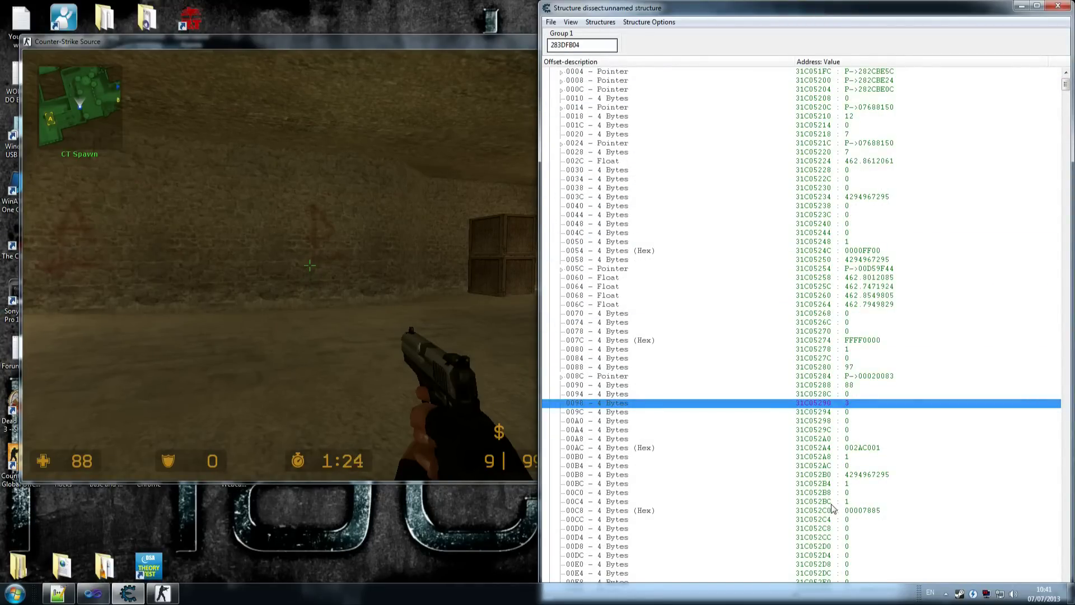
{"action": "scroll", "coordinate": [833, 508], "scroll_direction": "up", "scroll_amount": 1}
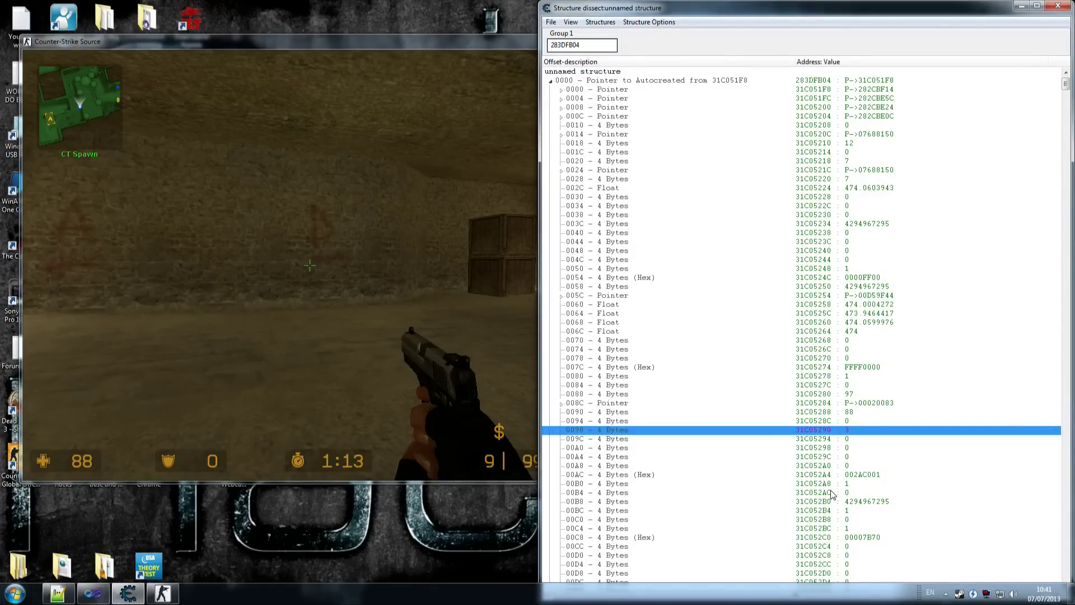
{"action": "scroll", "coordinate": [823, 330], "scroll_direction": "down", "scroll_amount": 3}
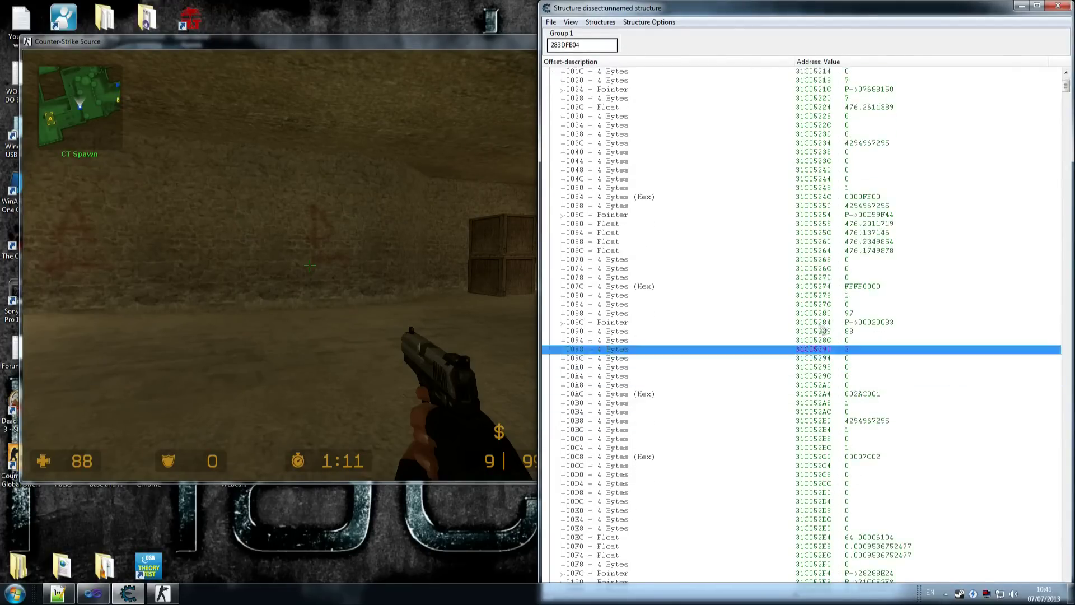
{"action": "scroll", "coordinate": [822, 329], "scroll_direction": "up", "scroll_amount": 3}
{"action": "left_click", "coordinate": [552, 82]}
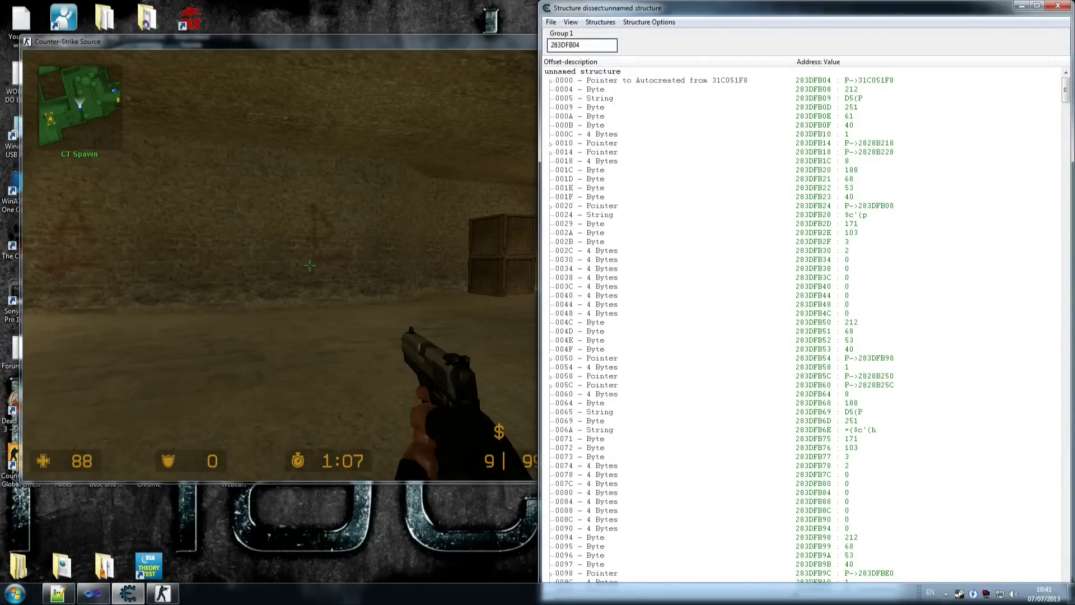
Step: Open a blank Notepad document and place its window over the lower part of the game
{"action": "left_click", "coordinate": [14, 593]}
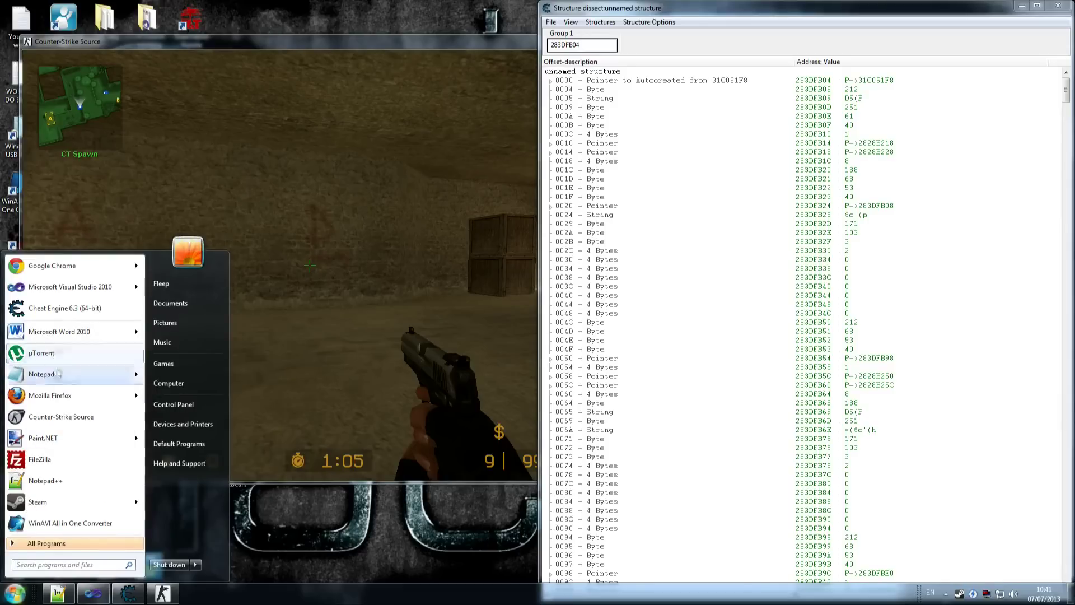
{"action": "left_click", "coordinate": [50, 376]}
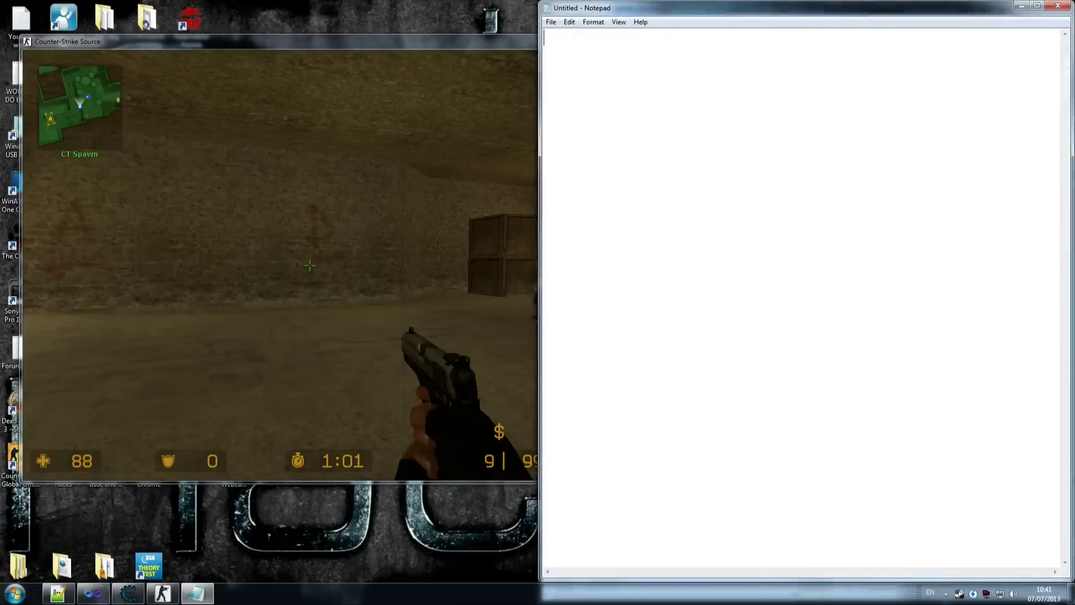
{"action": "mouse_move", "coordinate": [683, 7]}
{"action": "left_mouse_down"}
{"action": "mouse_move", "coordinate": [299, 218]}
{"action": "mouse_move", "coordinate": [145, 208]}
{"action": "mouse_move", "coordinate": [202, 187]}
{"action": "left_mouse_up"}
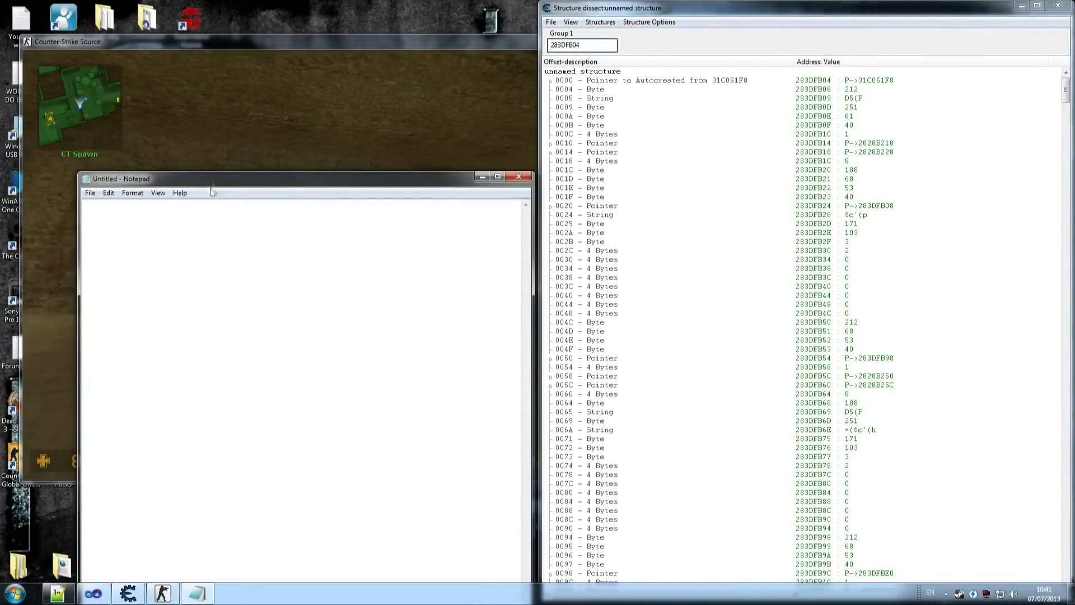
{"action": "left_click_drag", "start_coordinate": [210, 188], "coordinate": [191, 368]}
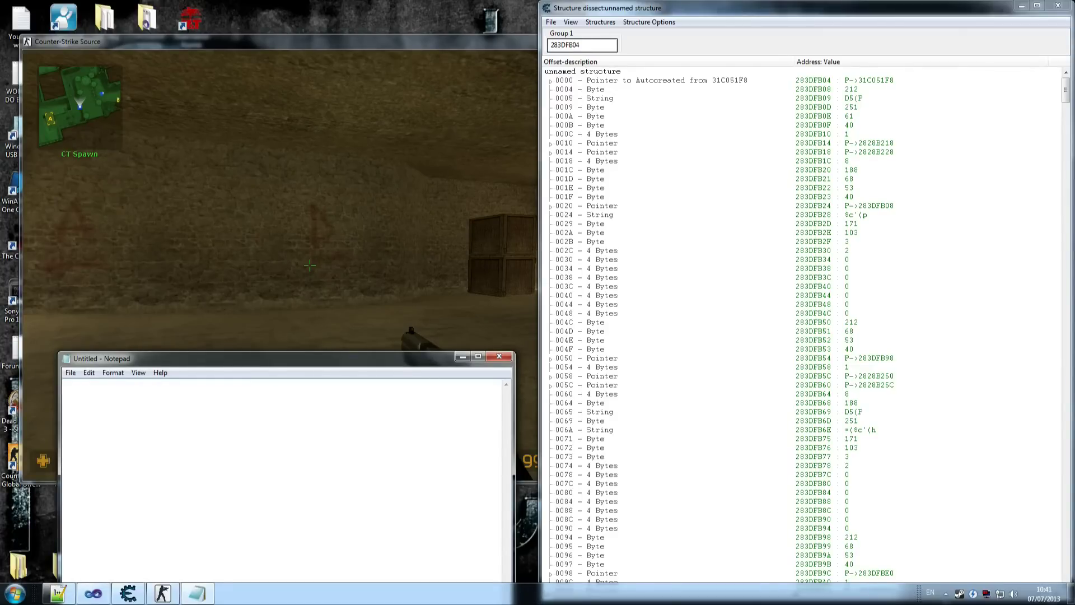
Step: Note PlayerBase:"client.dll"+0054D324 in the blank Notepad document and move its window below the game view
{"action": "key", "text": "alt+Tab"}
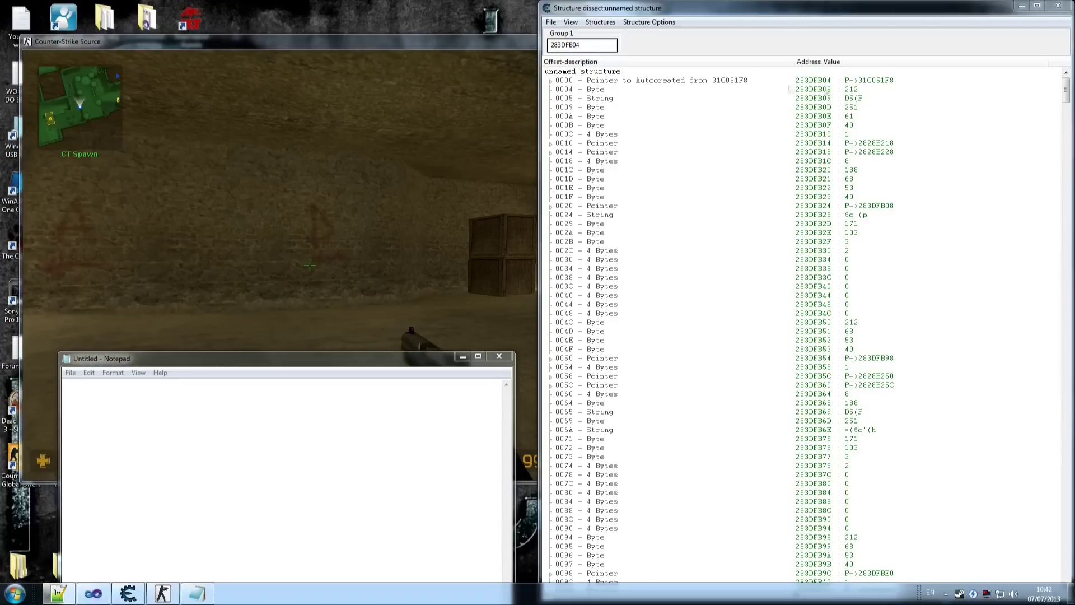
{"action": "left_click", "coordinate": [201, 372]}
{"action": "type", "text": "\"client.dll\"+0054D324"}
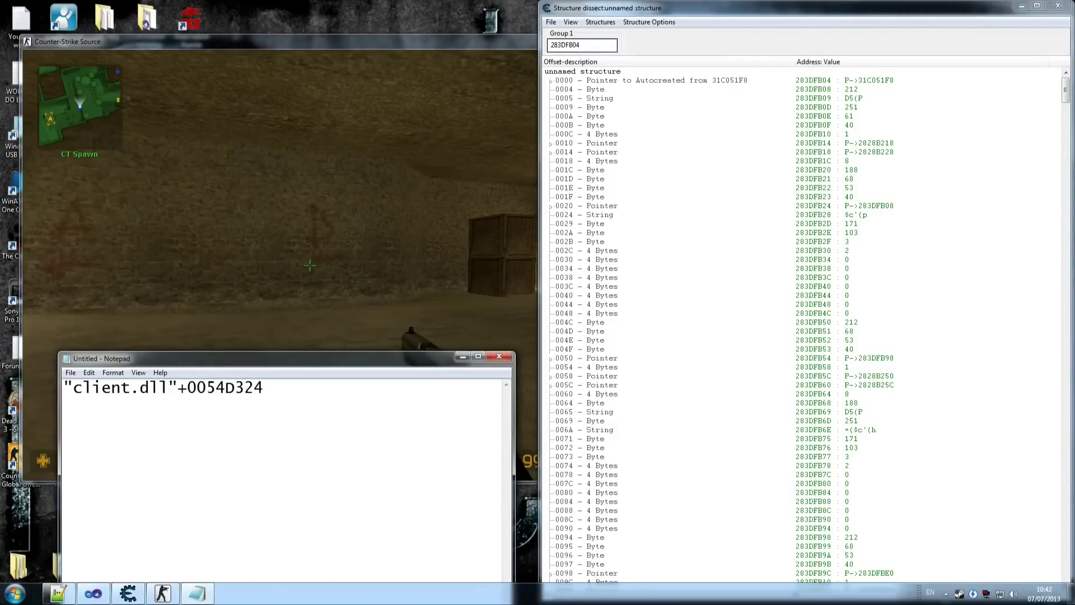
{"action": "type", "text": "PlayerBase"}
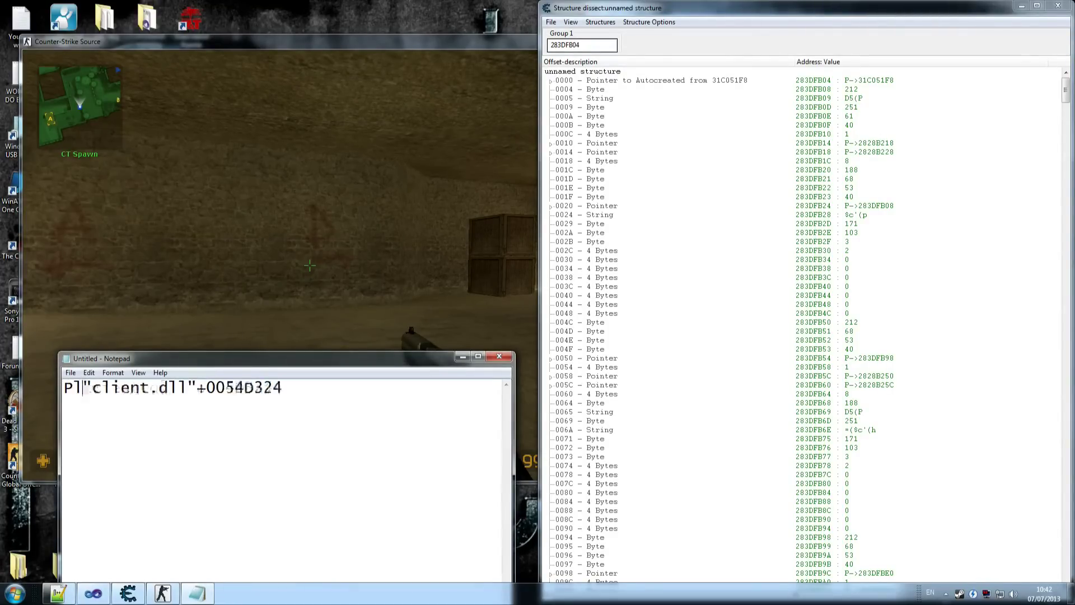
{"action": "type", "text": ":"}
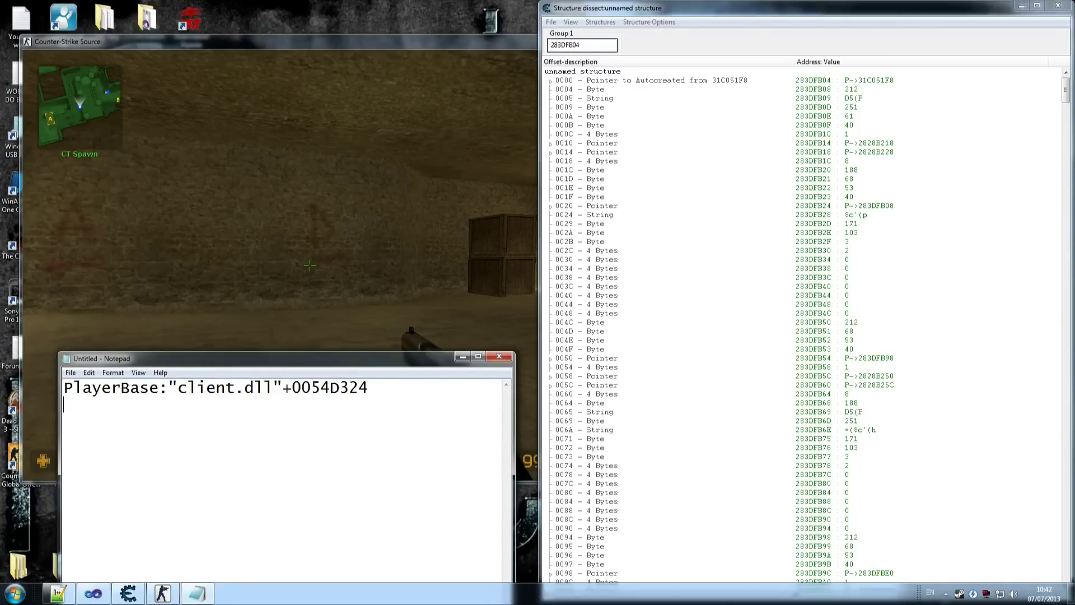
{"action": "left_click_drag", "start_coordinate": [438, 362], "coordinate": [431, 509]}
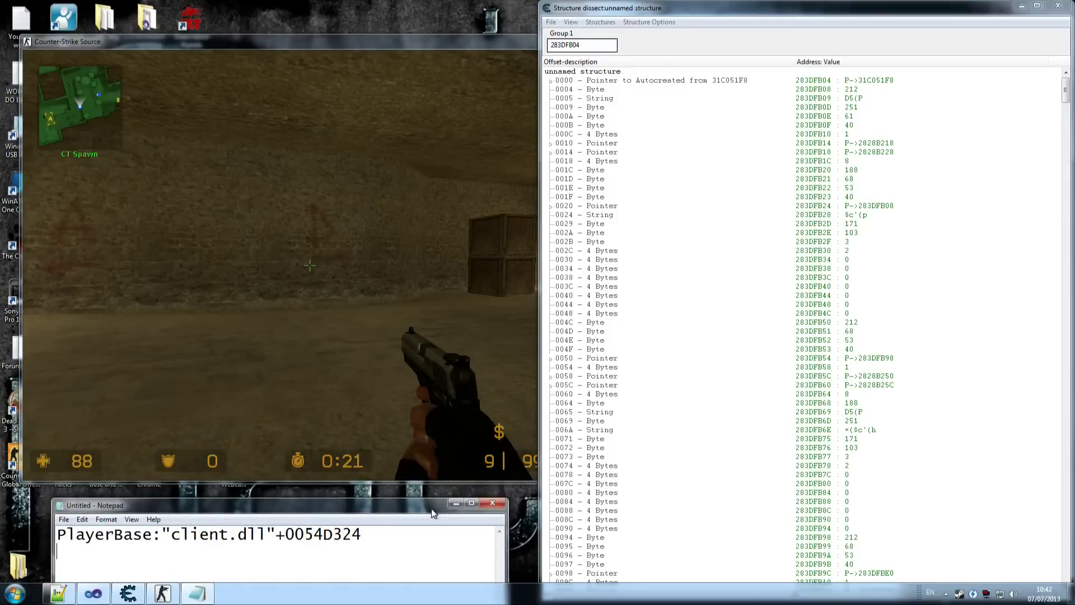
Step: Return to the structure dissection, briefly expand and collapse the offset 0000 pointer, and select its row
{"action": "left_click", "coordinate": [719, 9]}
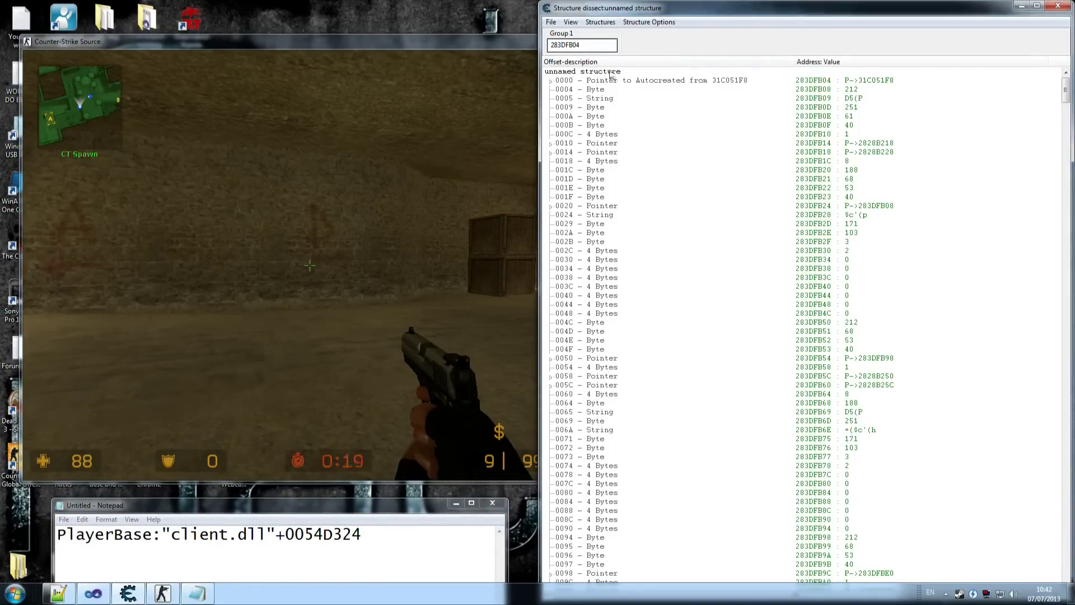
{"action": "left_click", "coordinate": [551, 84]}
{"action": "left_click", "coordinate": [551, 84]}
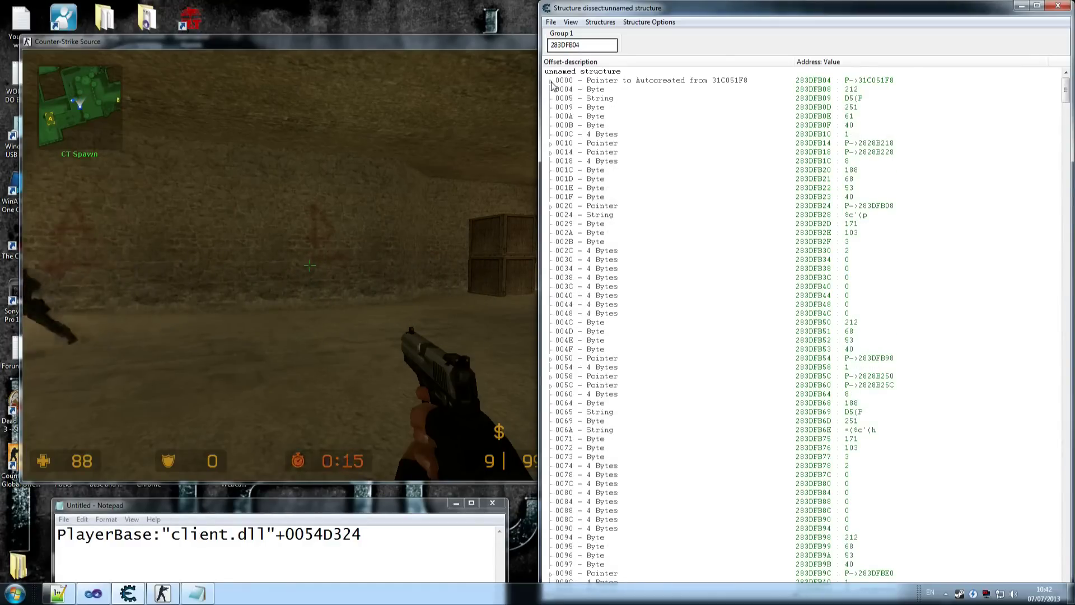
{"action": "left_click", "coordinate": [619, 83]}
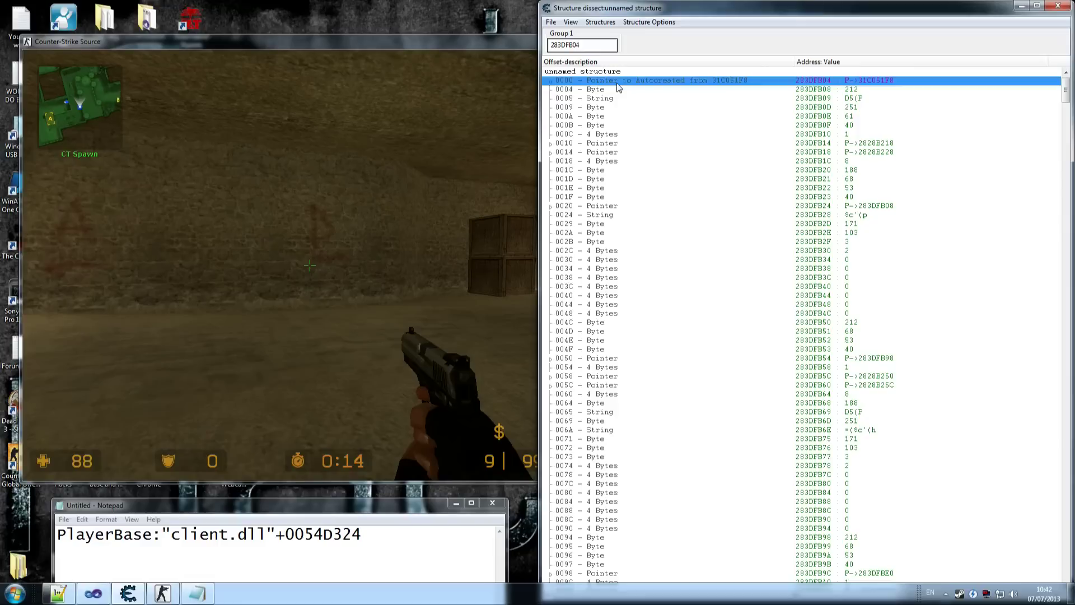
Step: Expand the structure's pointer at offset 0010 and look through the strings and values it contains
{"action": "left_click", "coordinate": [550, 144]}
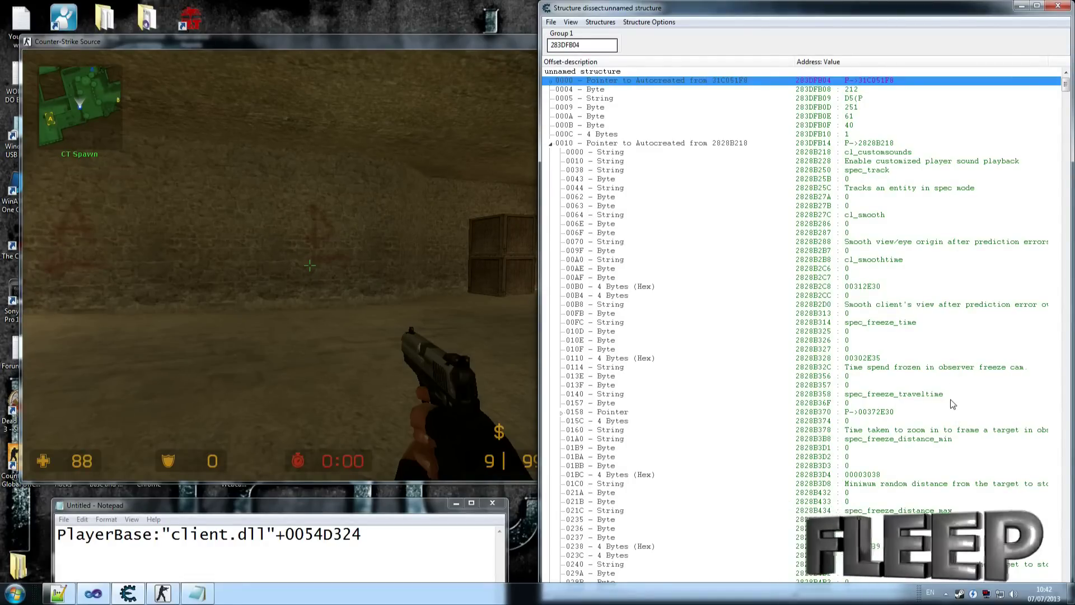
{"action": "scroll", "coordinate": [953, 414], "scroll_direction": "down", "scroll_amount": 3}
{"action": "scroll", "coordinate": [950, 410], "scroll_direction": "down", "scroll_amount": 1}
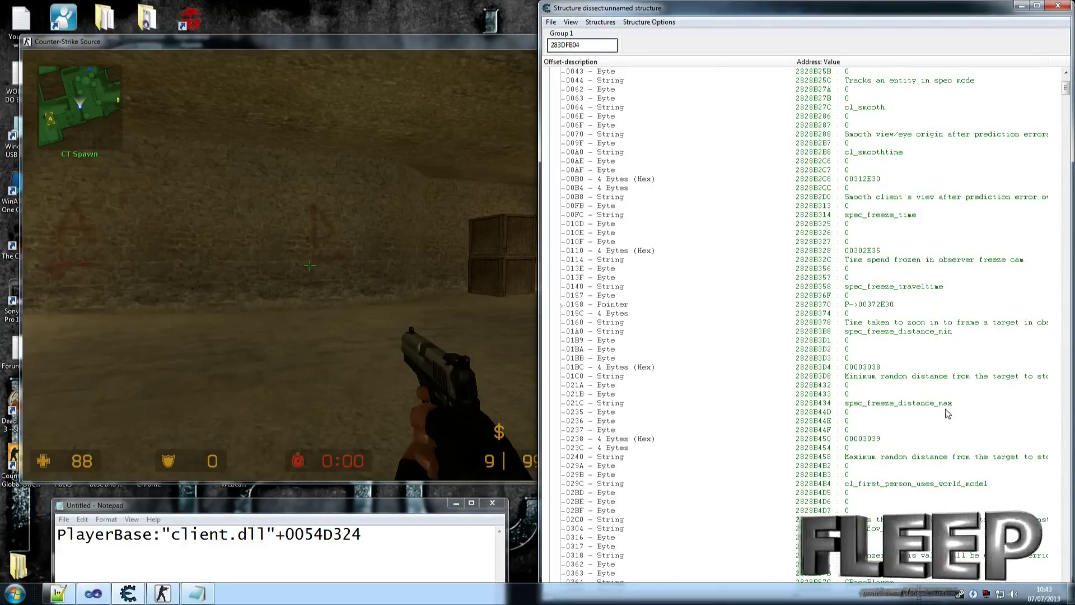
{"action": "scroll", "coordinate": [947, 417], "scroll_direction": "down", "scroll_amount": 3}
{"action": "scroll", "coordinate": [927, 420], "scroll_direction": "down", "scroll_amount": 6}
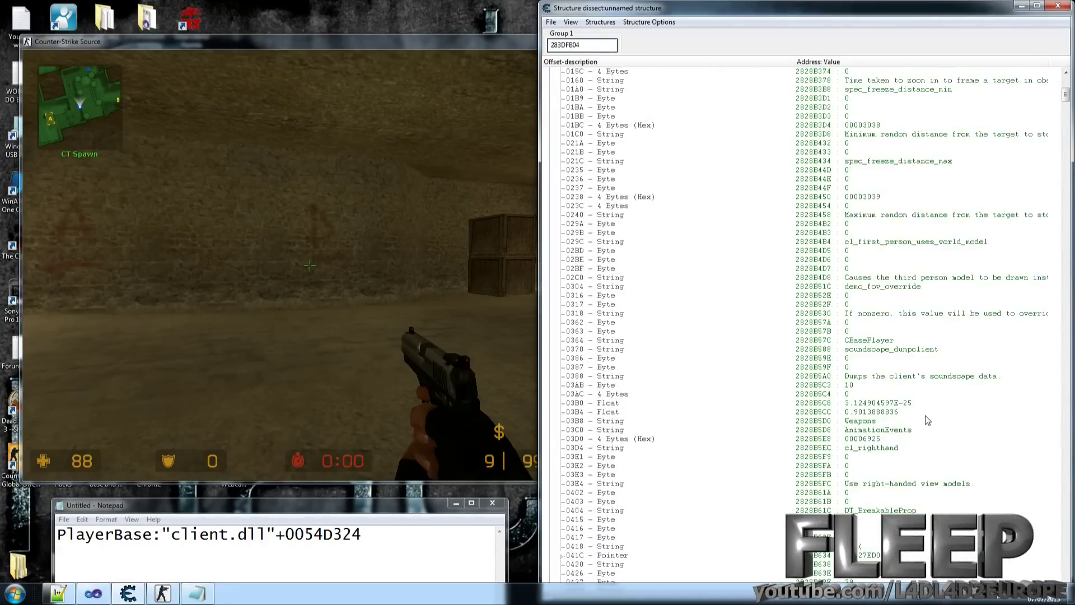
{"action": "scroll", "coordinate": [927, 420], "scroll_direction": "up", "scroll_amount": 13}
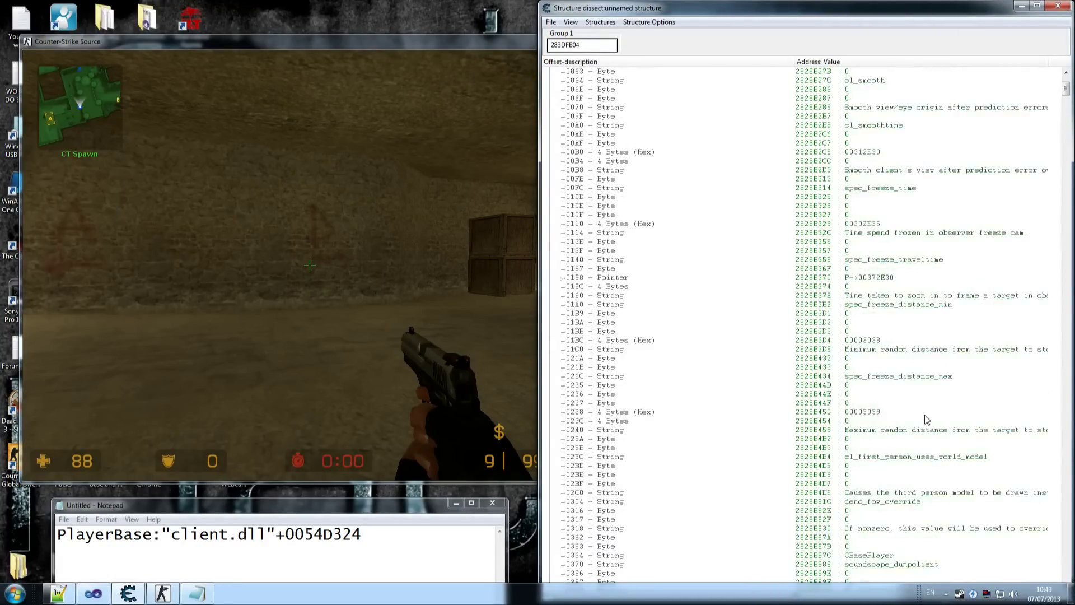
Step: Collapse the offset 0010 pointer and briefly inspect the fields under the pointer at offset 0014
{"action": "left_click", "coordinate": [549, 144]}
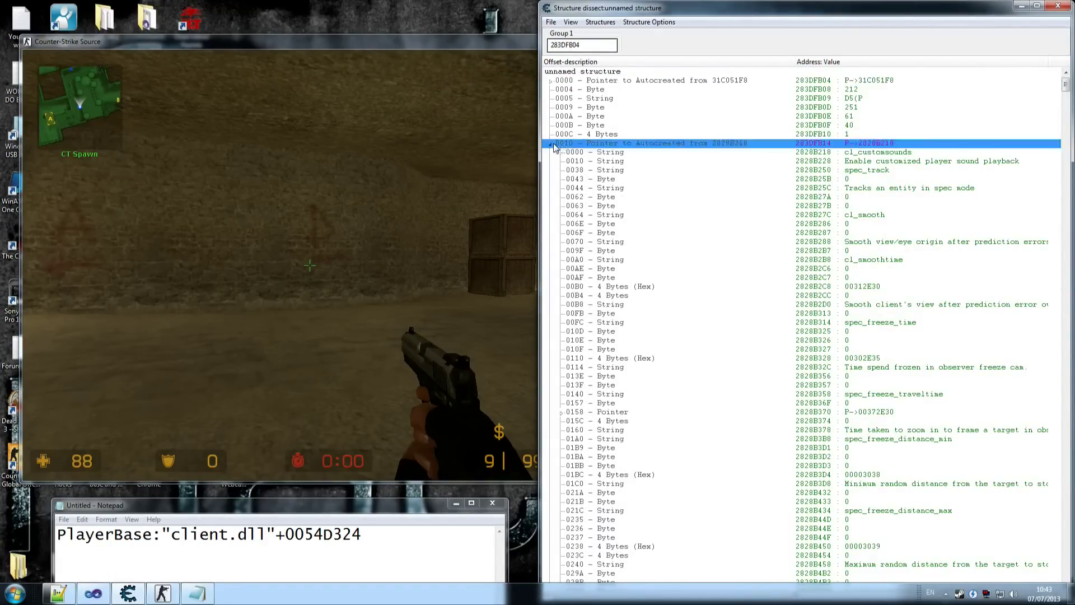
{"action": "left_click", "coordinate": [550, 144]}
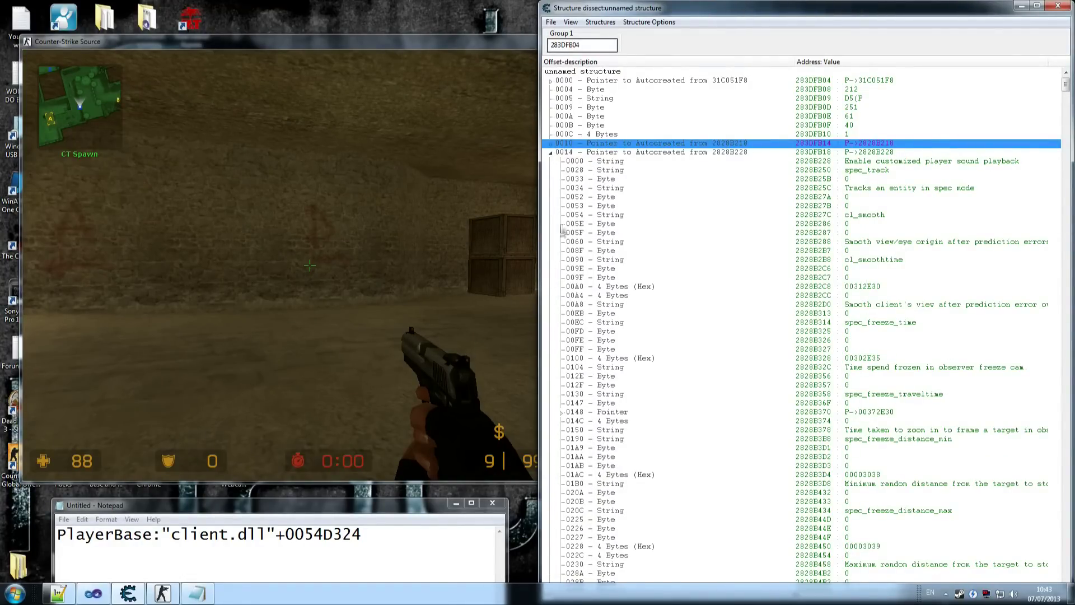
{"action": "left_click", "coordinate": [551, 152]}
Step: Expand the structure's pointer at offset 0020, look through its fields and collapse it again
{"action": "left_click", "coordinate": [551, 206]}
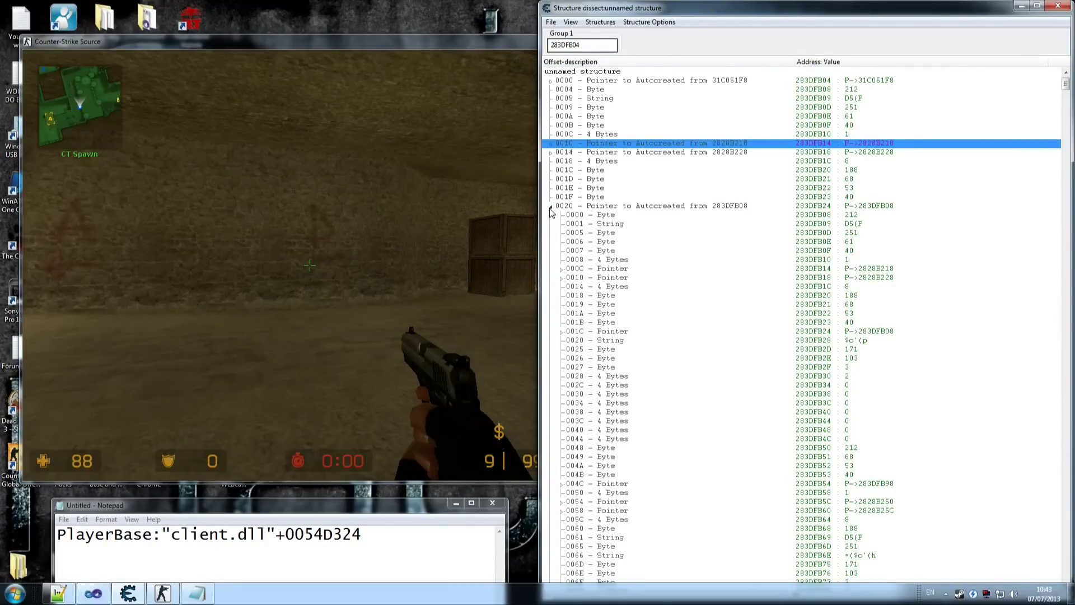
{"action": "scroll", "coordinate": [552, 212], "scroll_direction": "down", "scroll_amount": 3}
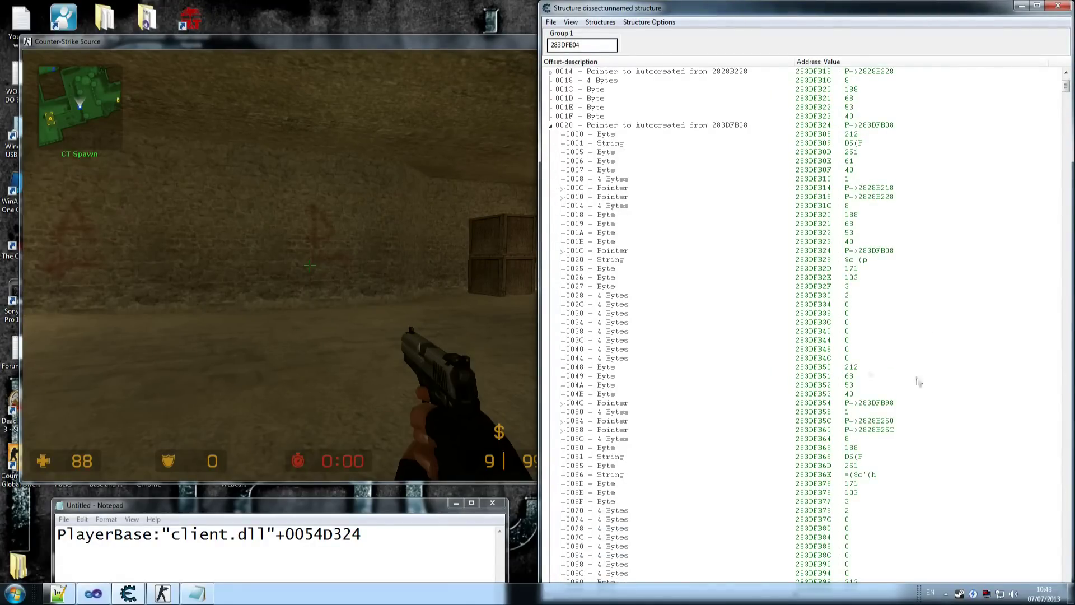
{"action": "scroll", "coordinate": [815, 490], "scroll_direction": "down", "scroll_amount": 1}
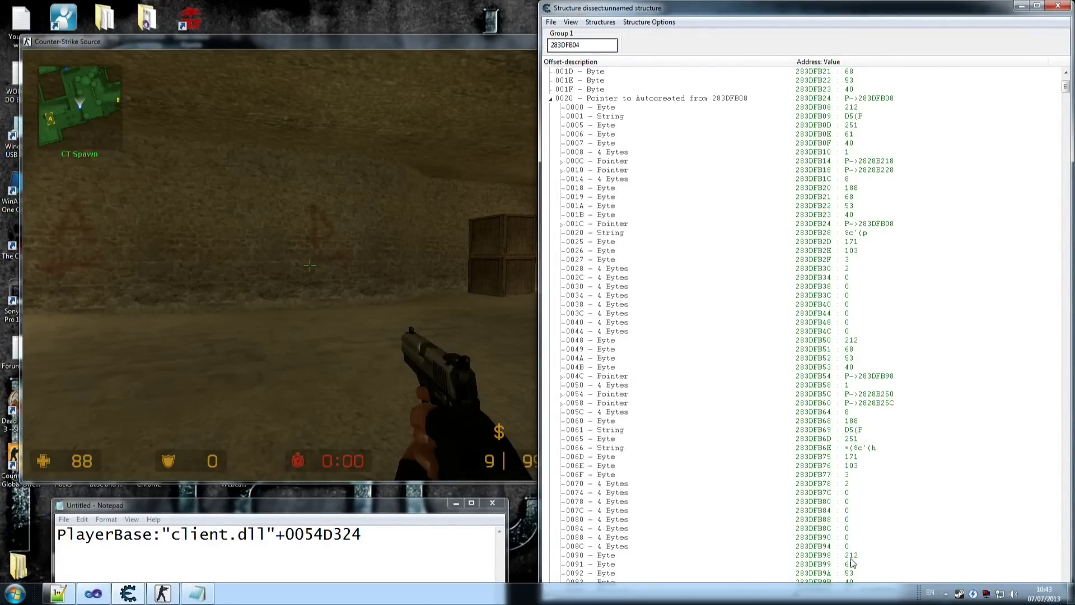
{"action": "scroll", "coordinate": [560, 196], "scroll_direction": "up", "scroll_amount": 4}
{"action": "left_click", "coordinate": [551, 207]}
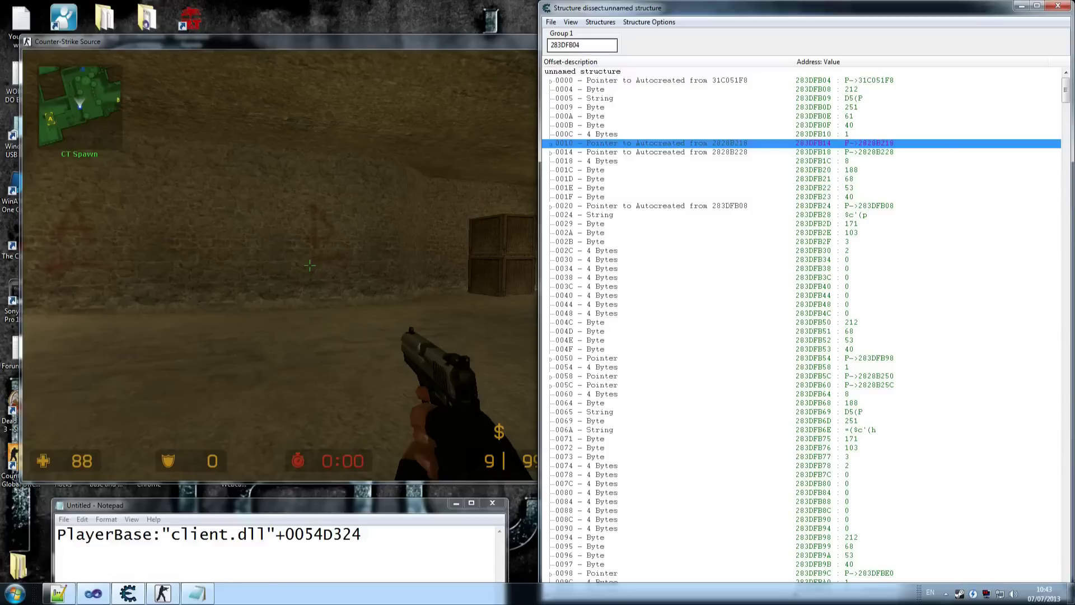
Step: Close the memory viewer to get back to the address list and move the Notepad window up over the game's lower edge
{"action": "double_click", "coordinate": [566, 45]}
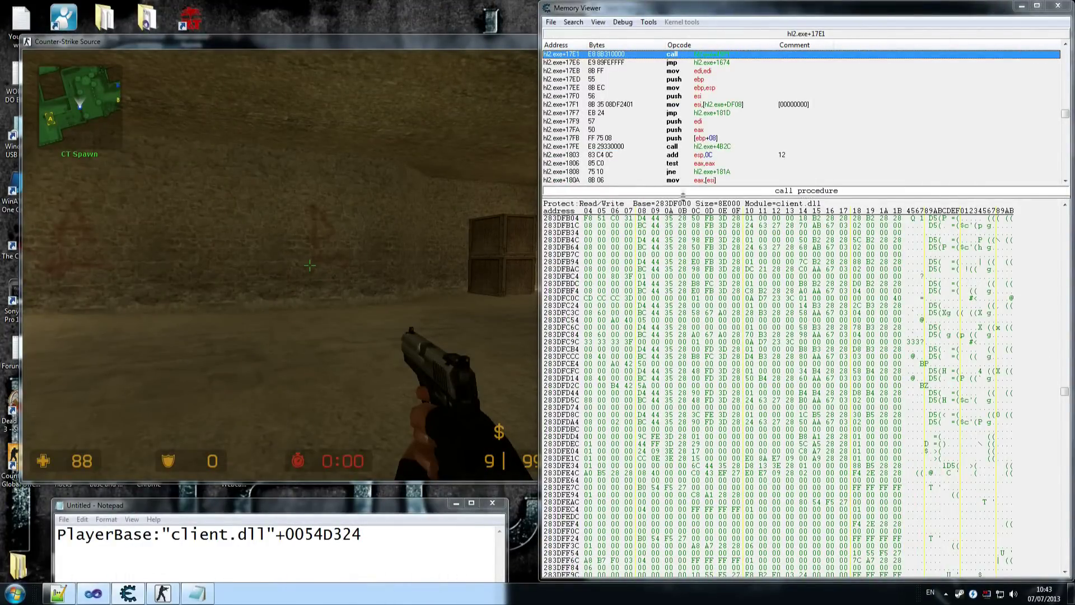
{"action": "left_click", "coordinate": [1057, 6]}
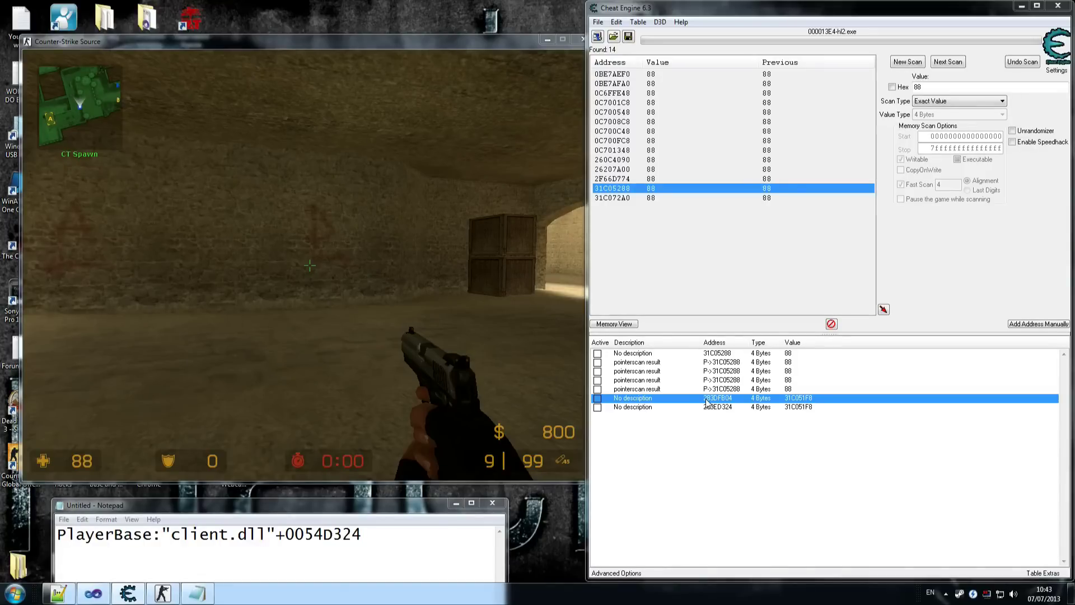
{"action": "left_click_drag", "start_coordinate": [373, 506], "coordinate": [374, 477]}
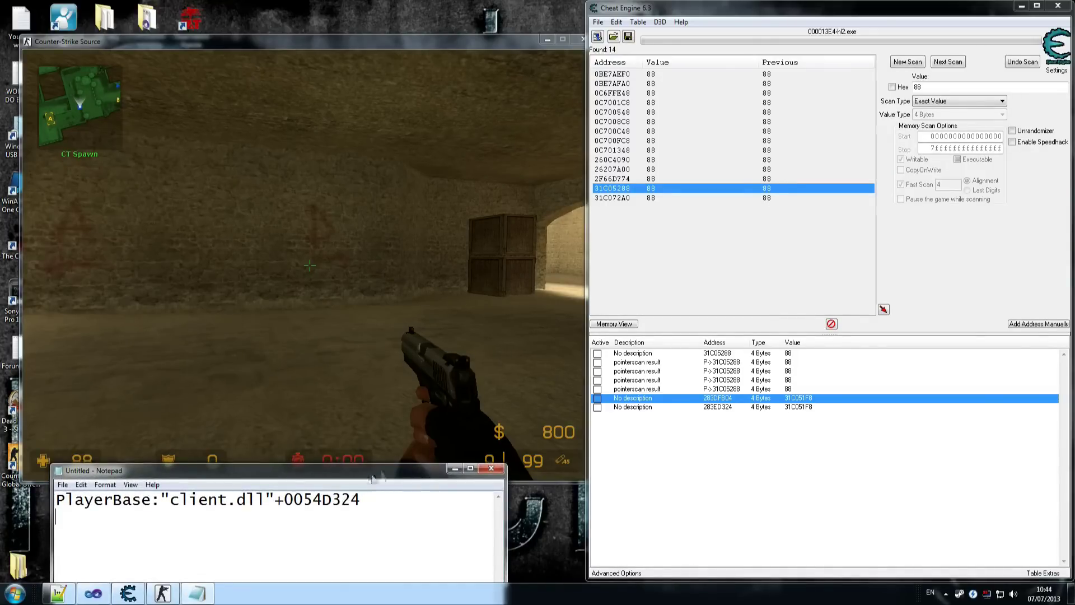
Step: Browse the memory region of the address list entry 283ED324
{"action": "left_click", "coordinate": [722, 410]}
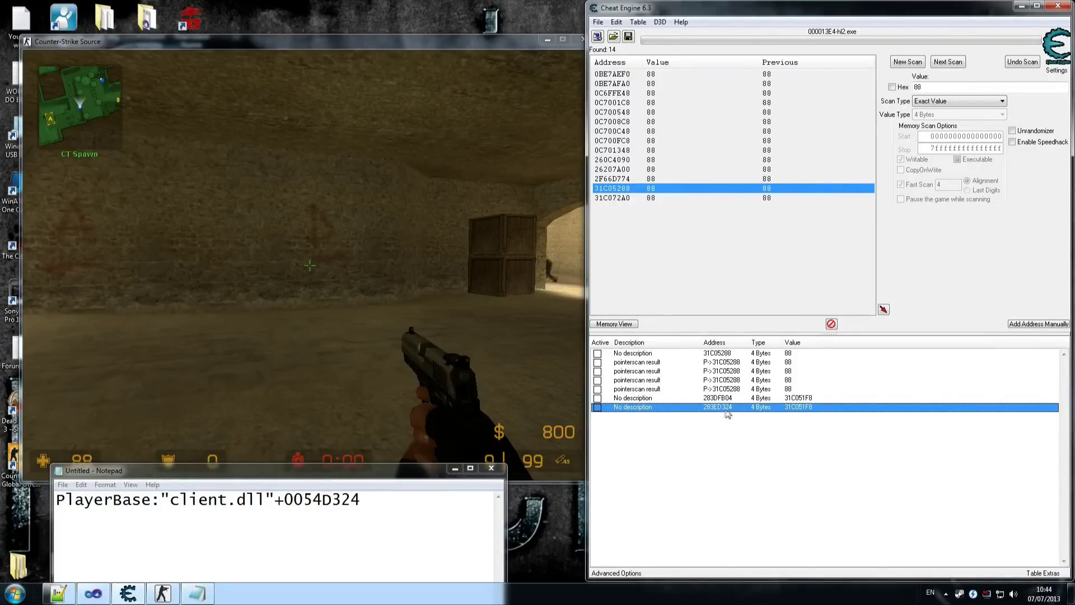
{"action": "right_click", "coordinate": [722, 410]}
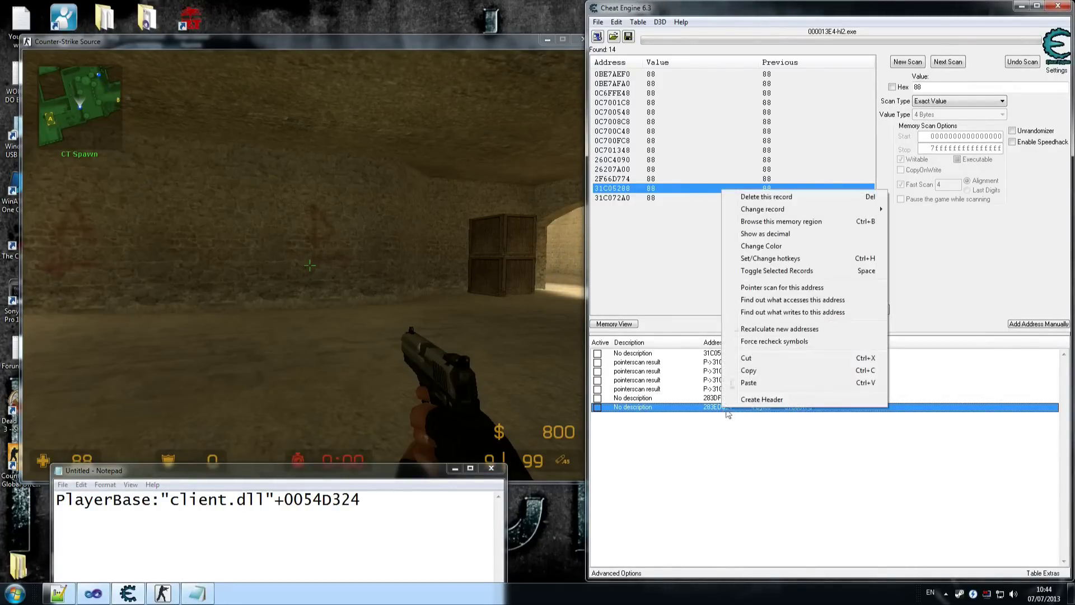
{"action": "left_click", "coordinate": [765, 227]}
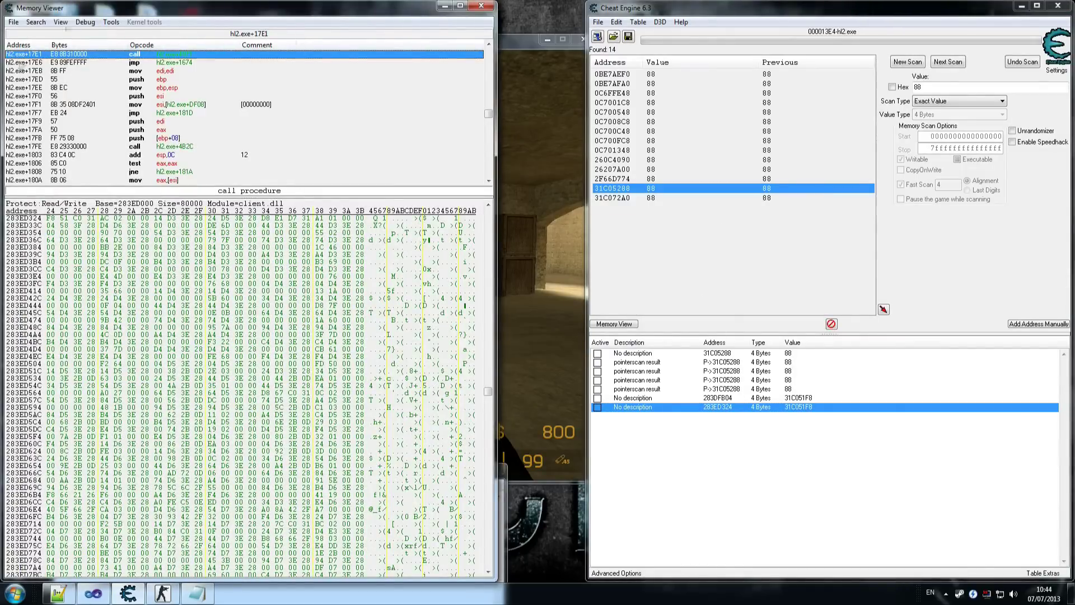
Step: Close the old structure dissection of 283DFB04 and open a new one for address 283ED324
{"action": "left_click", "coordinate": [111, 22]}
{"action": "left_click", "coordinate": [150, 101]}
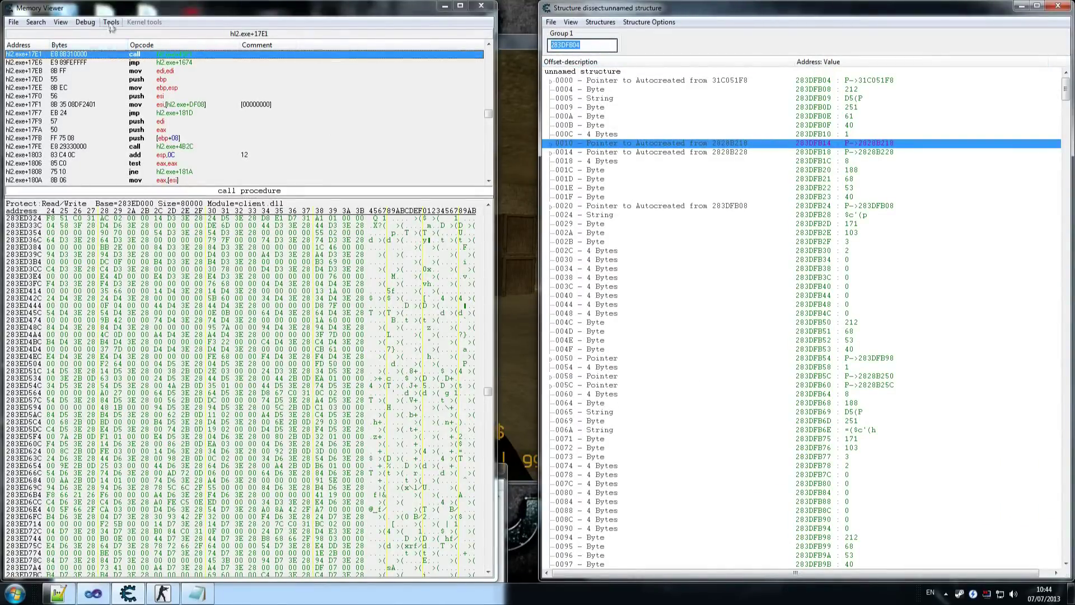
{"action": "left_click", "coordinate": [1056, 5]}
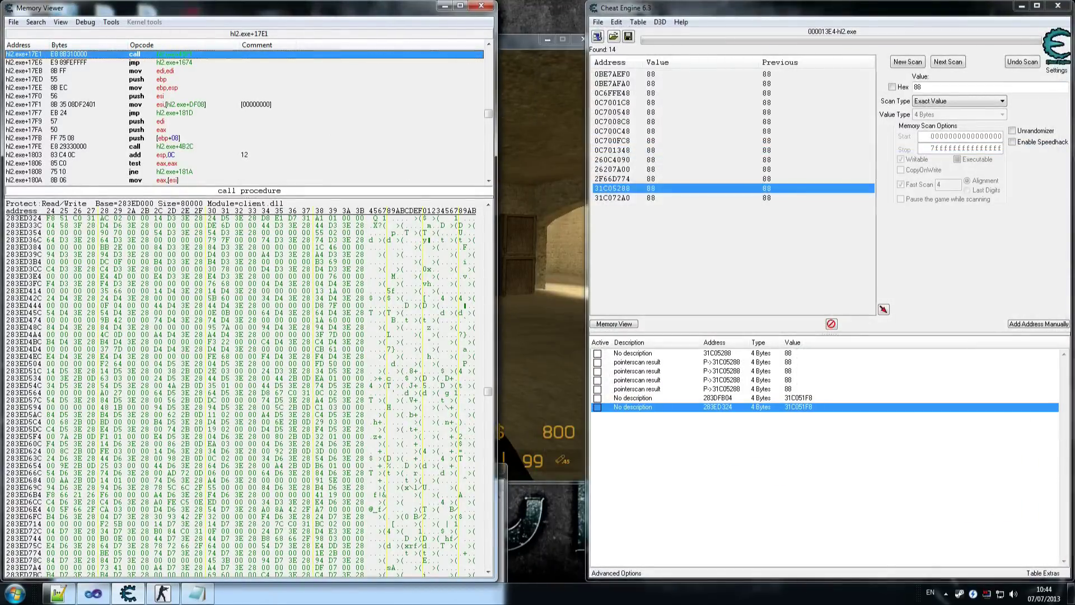
{"action": "left_click", "coordinate": [111, 22]}
{"action": "left_click", "coordinate": [141, 101]}
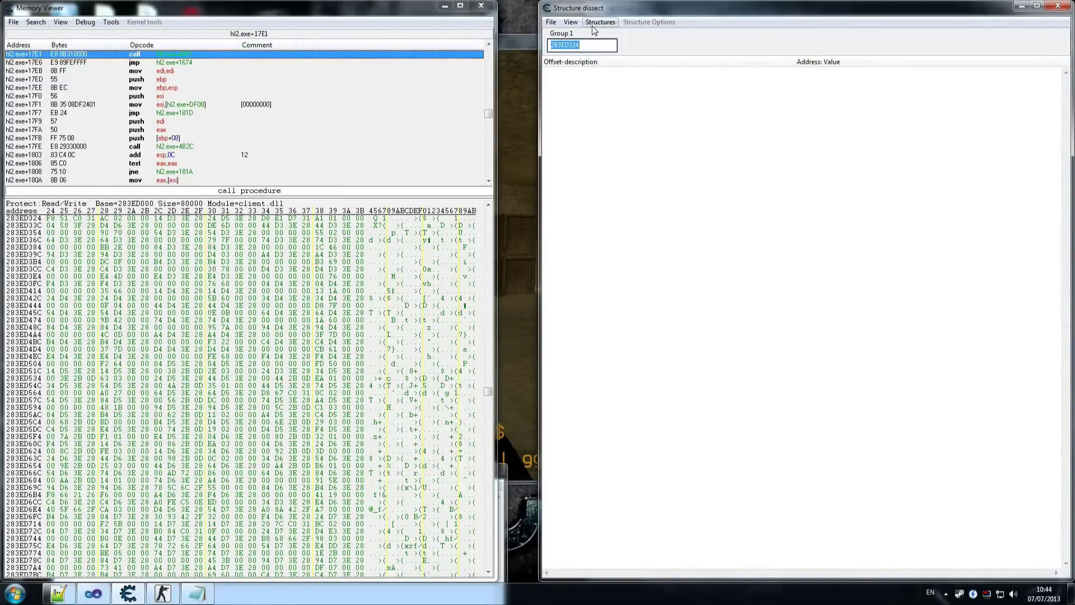
Step: Define a new structure named gg at 283ED324, accepting the suggested field types and starting size
{"action": "left_click", "coordinate": [598, 23]}
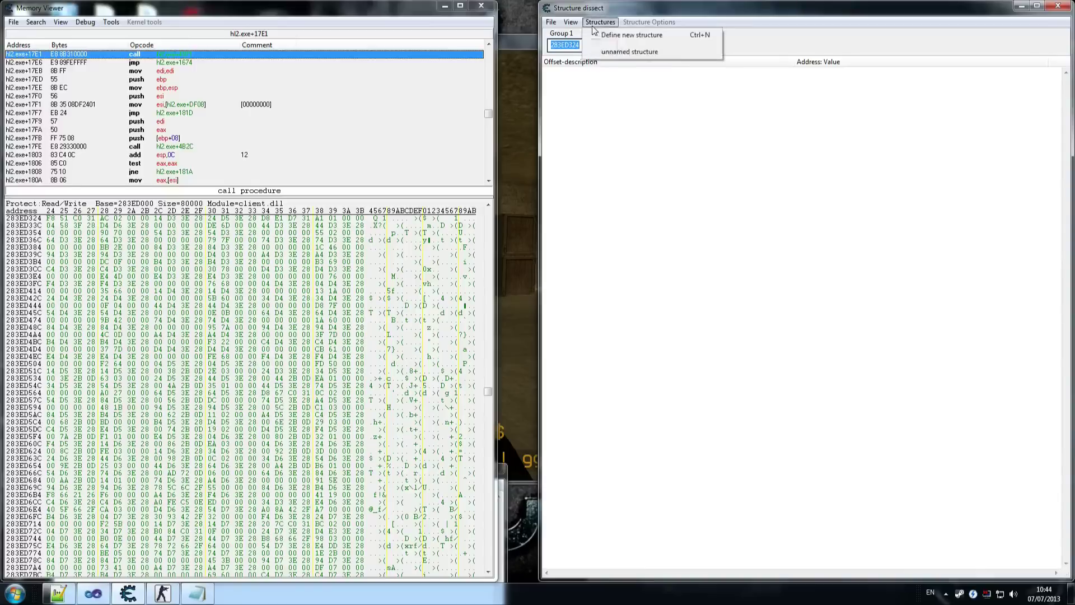
{"action": "left_click", "coordinate": [616, 35]}
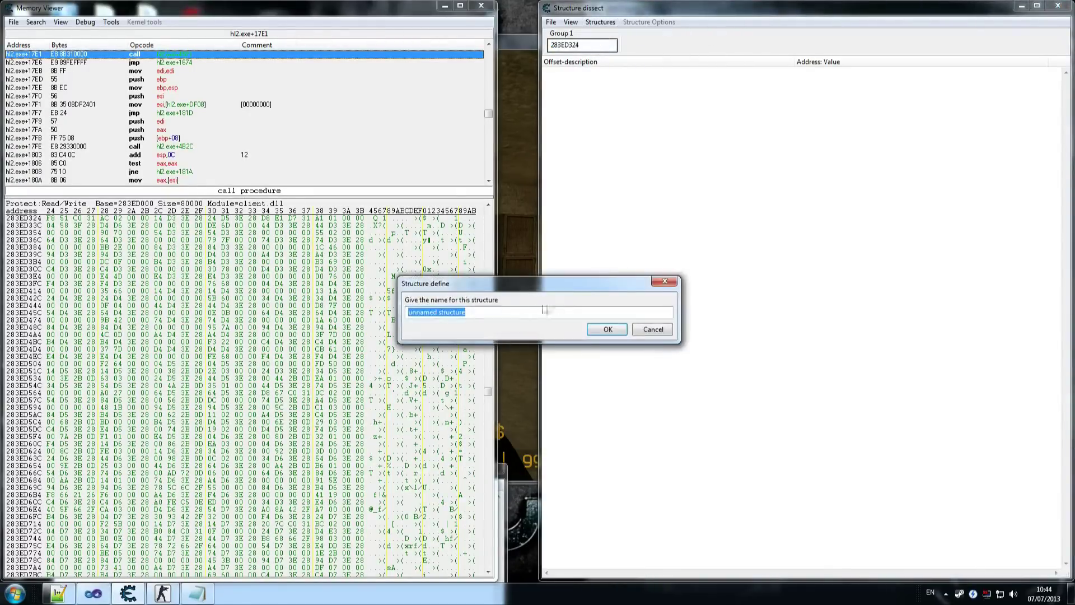
{"action": "type", "text": "gg"}
{"action": "left_click", "coordinate": [607, 329]}
{"action": "key", "text": "Return"}
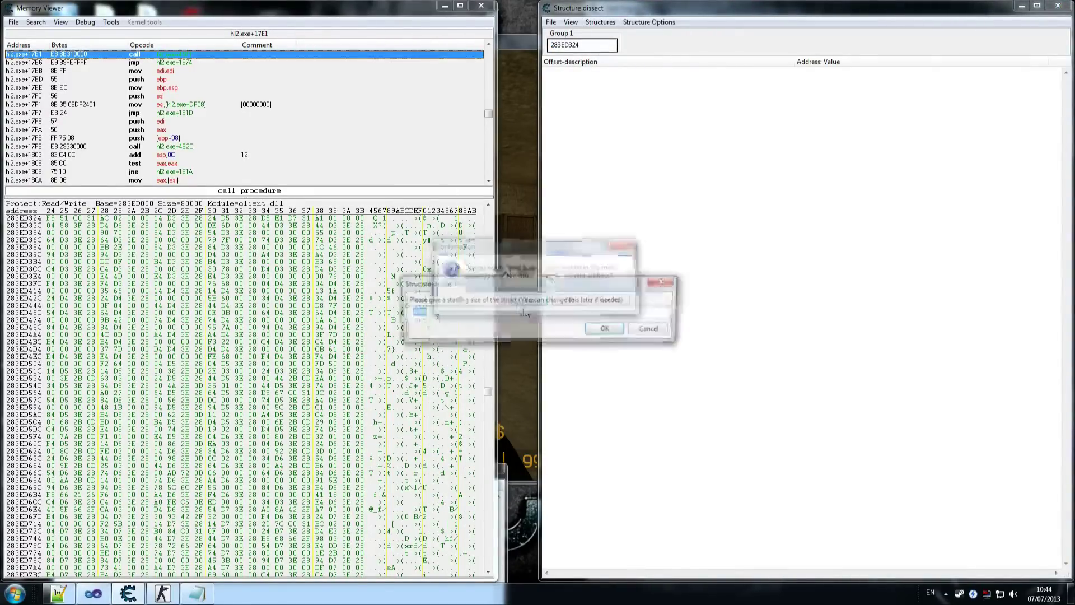
{"action": "left_click", "coordinate": [607, 330]}
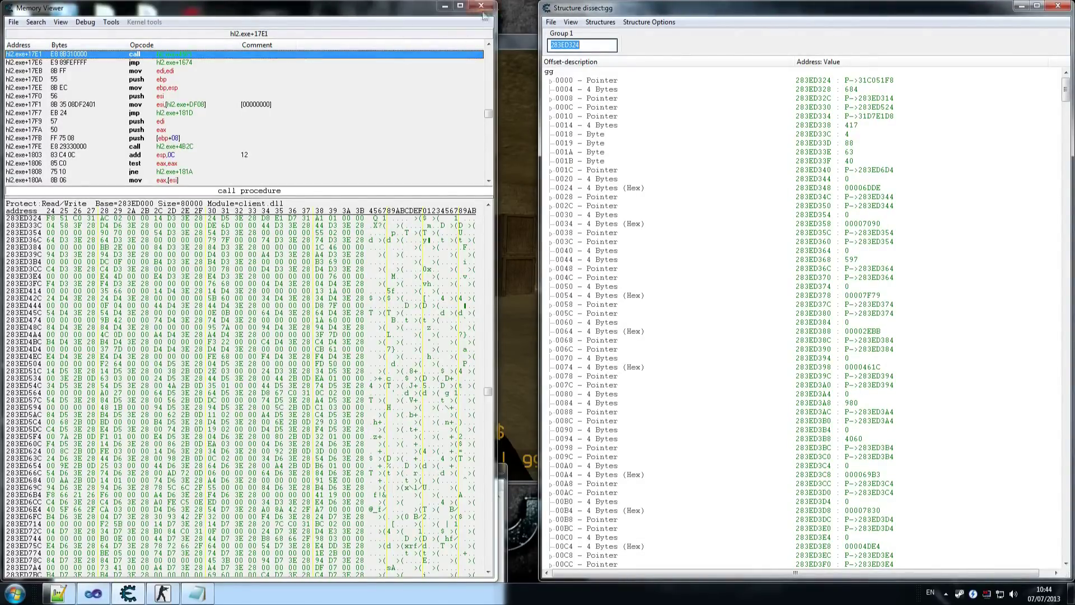
Step: Minimize the memory viewer, maximize the gg dissection, and select the offset 0090 row inside its offset 0000 pointer
{"action": "left_click", "coordinate": [445, 7]}
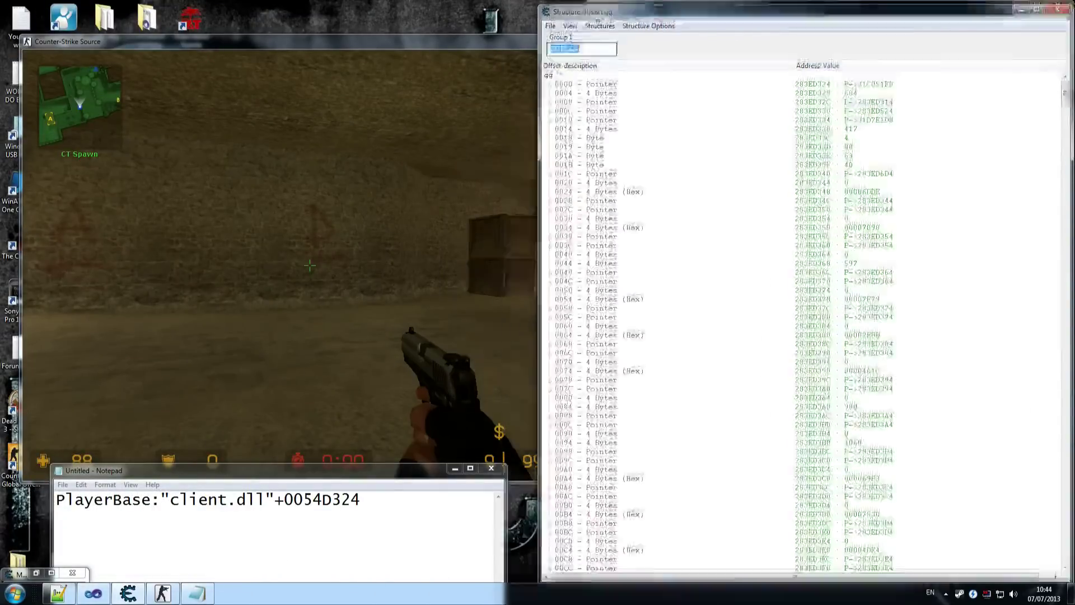
{"action": "double_click", "coordinate": [595, 10]}
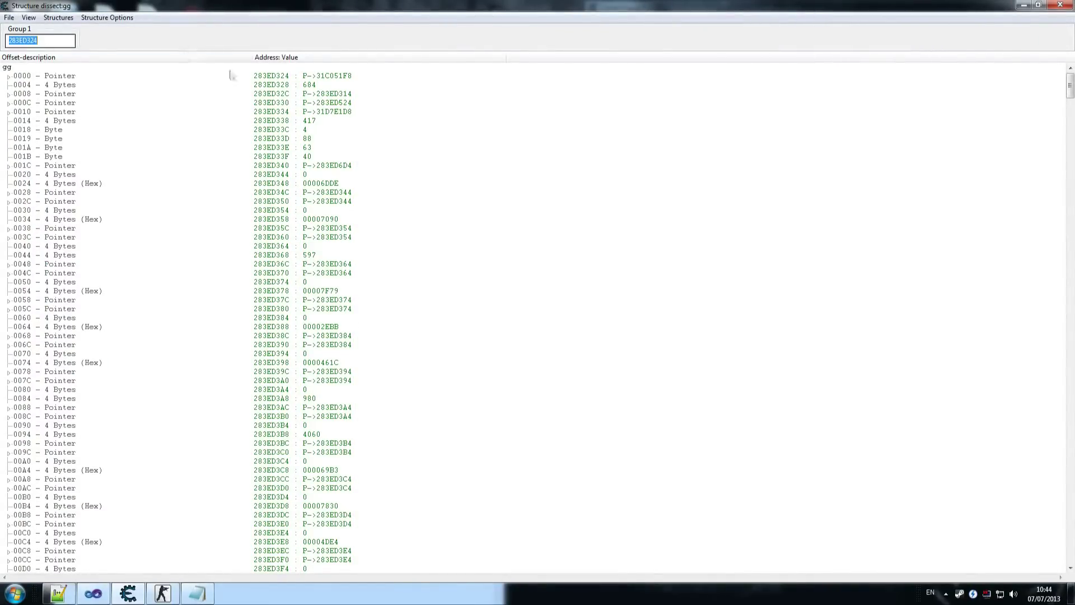
{"action": "left_click", "coordinate": [9, 77]}
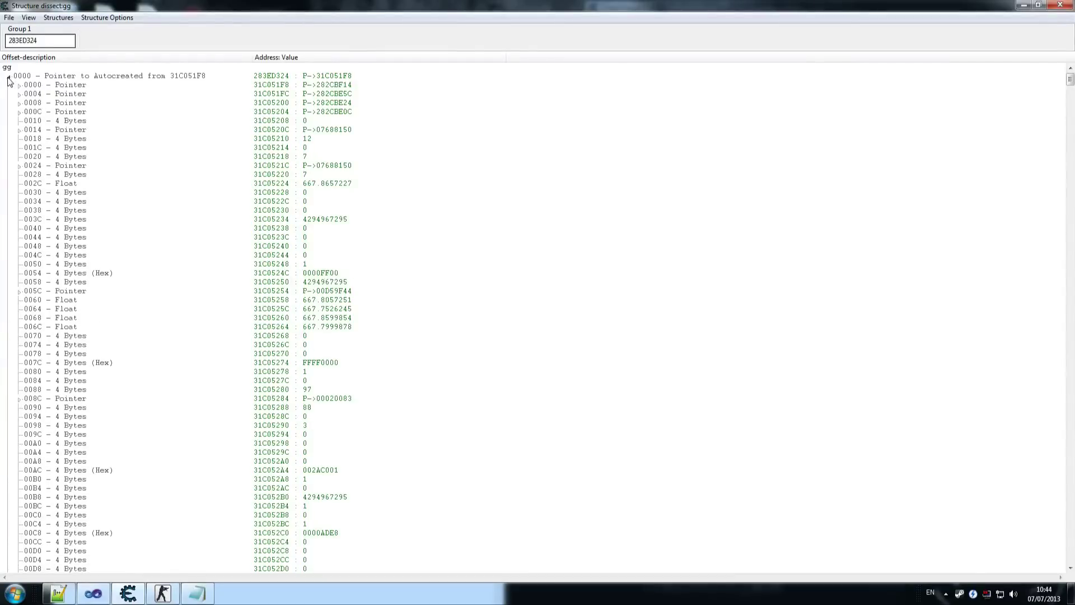
{"action": "scroll", "coordinate": [150, 322], "scroll_direction": "down", "scroll_amount": 2}
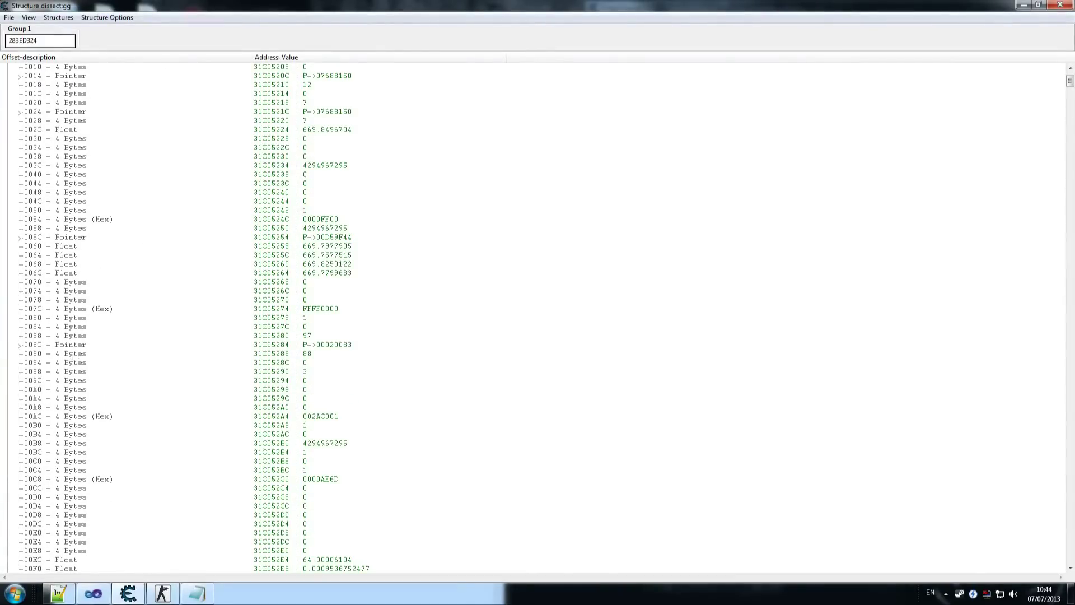
{"action": "left_click", "coordinate": [68, 354]}
Step: Arrange the dissection beside the game with Notepad below it, and select the offset 0098 row
{"action": "key", "text": "super+Right"}
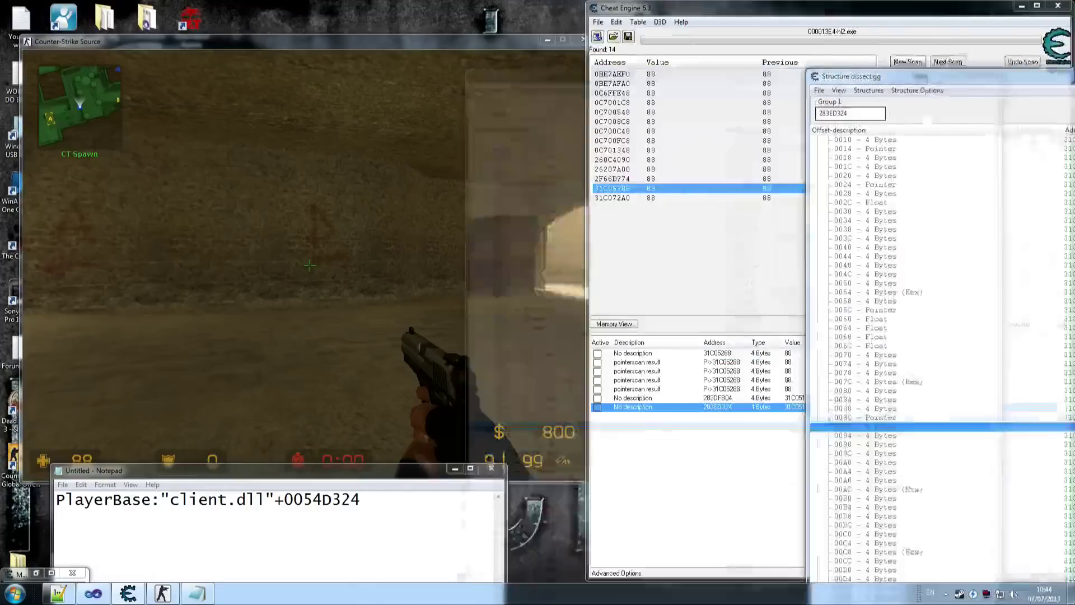
{"action": "left_click_drag", "start_coordinate": [178, 504], "coordinate": [180, 517]}
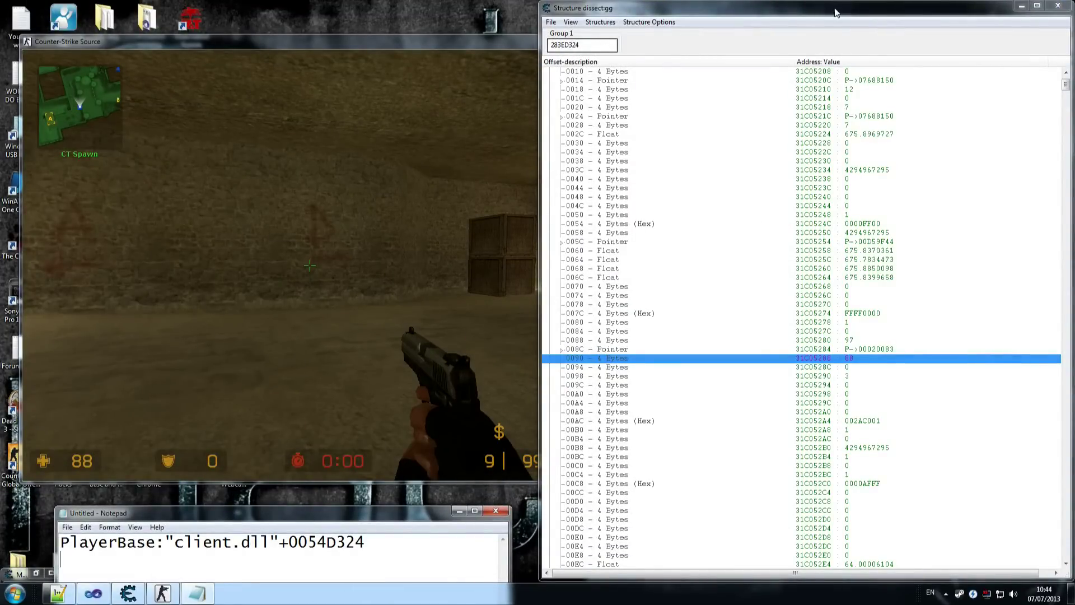
{"action": "left_click", "coordinate": [843, 377]}
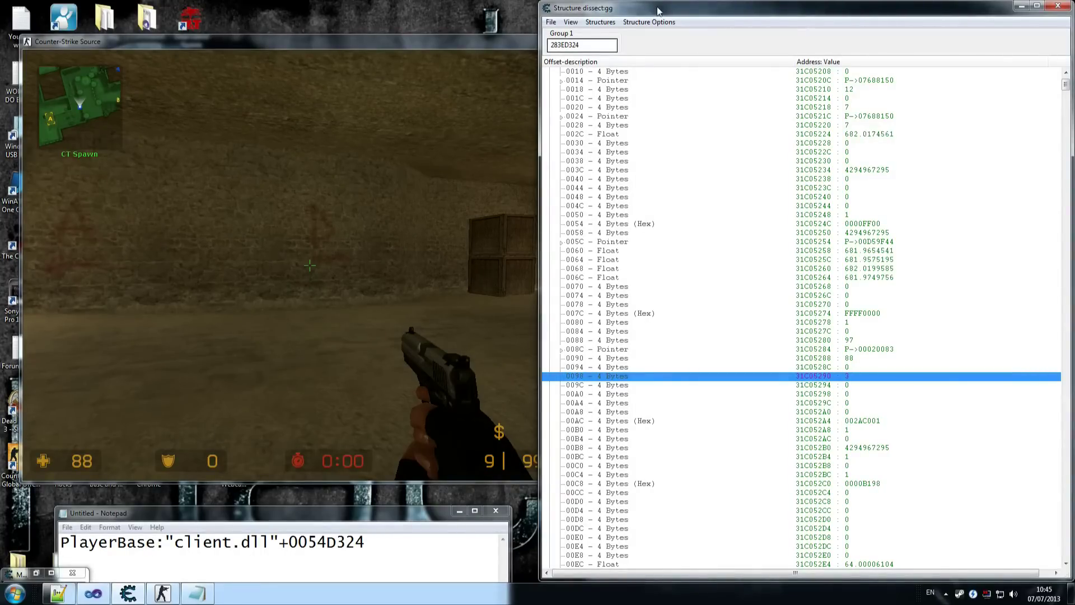
Step: Maximize the dissection window again and collapse the offset 0000 pointer
{"action": "left_click_drag", "start_coordinate": [657, 8], "coordinate": [432, 1]}
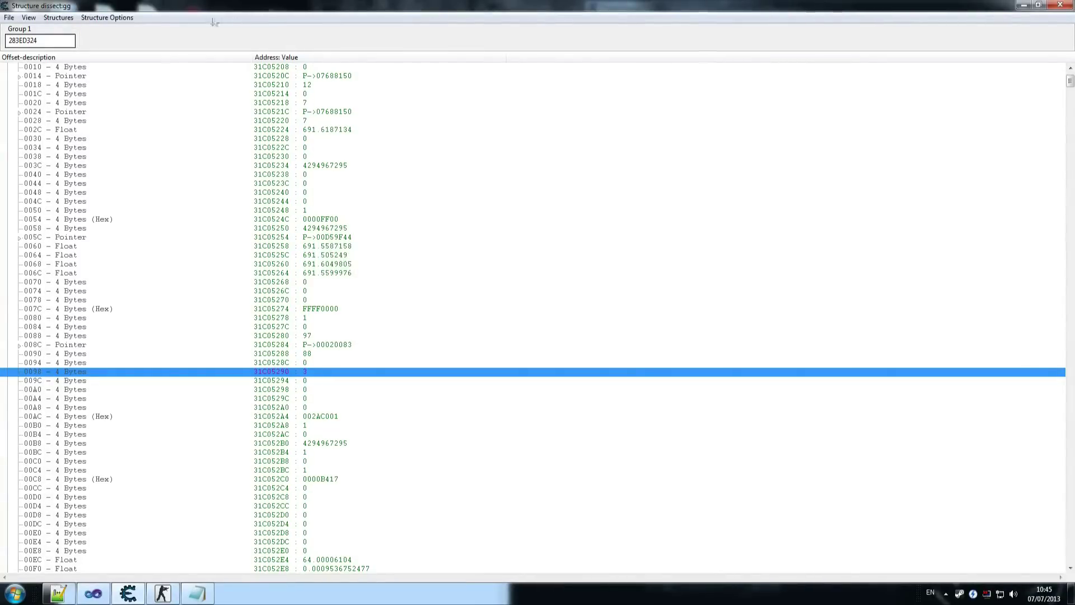
{"action": "scroll", "coordinate": [73, 330], "scroll_direction": "up", "scroll_amount": 2}
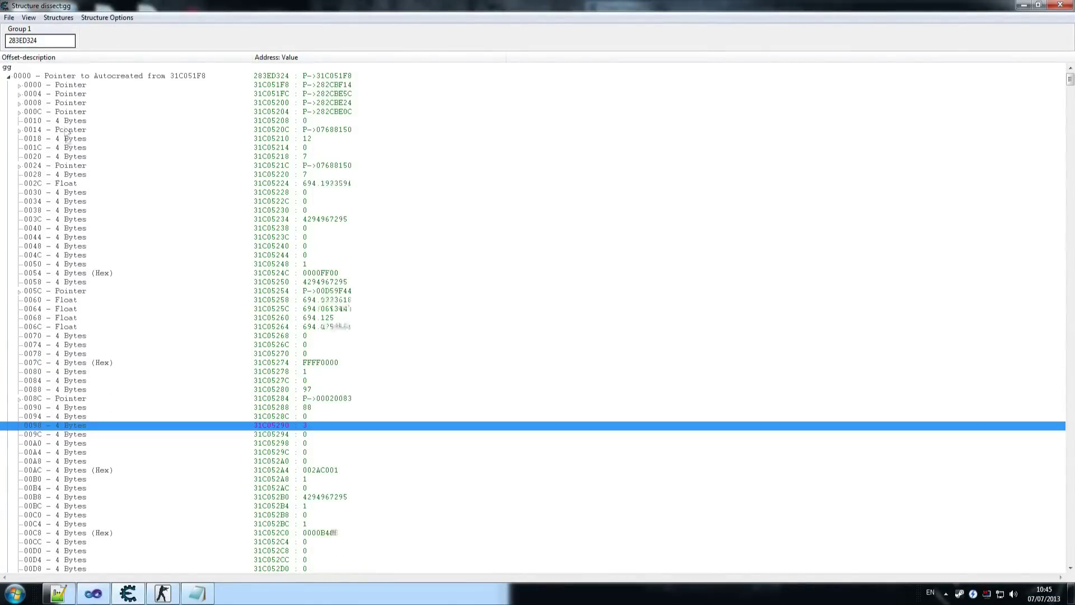
{"action": "left_click", "coordinate": [8, 76]}
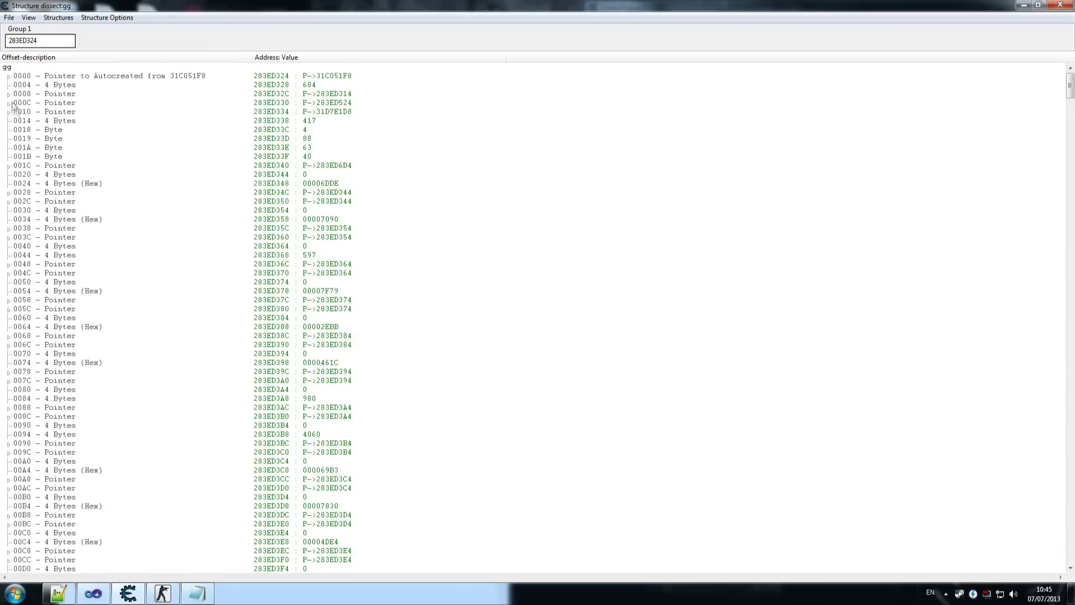
Step: Expand the gg structure's pointer at offset 0008, look through its values and collapse it again
{"action": "left_click", "coordinate": [9, 94]}
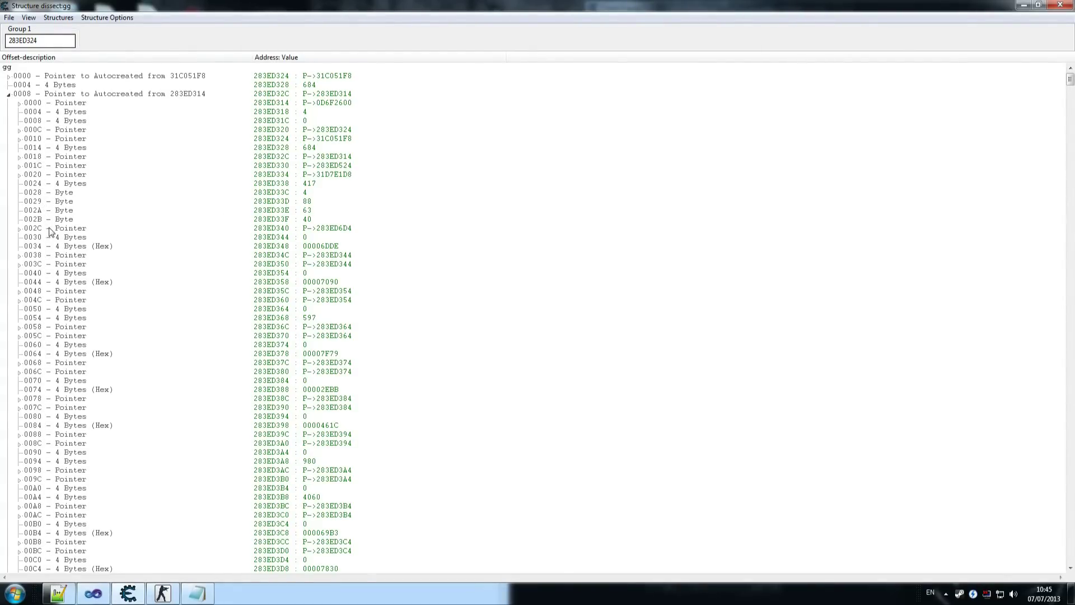
{"action": "scroll", "coordinate": [201, 377], "scroll_direction": "down", "scroll_amount": 8}
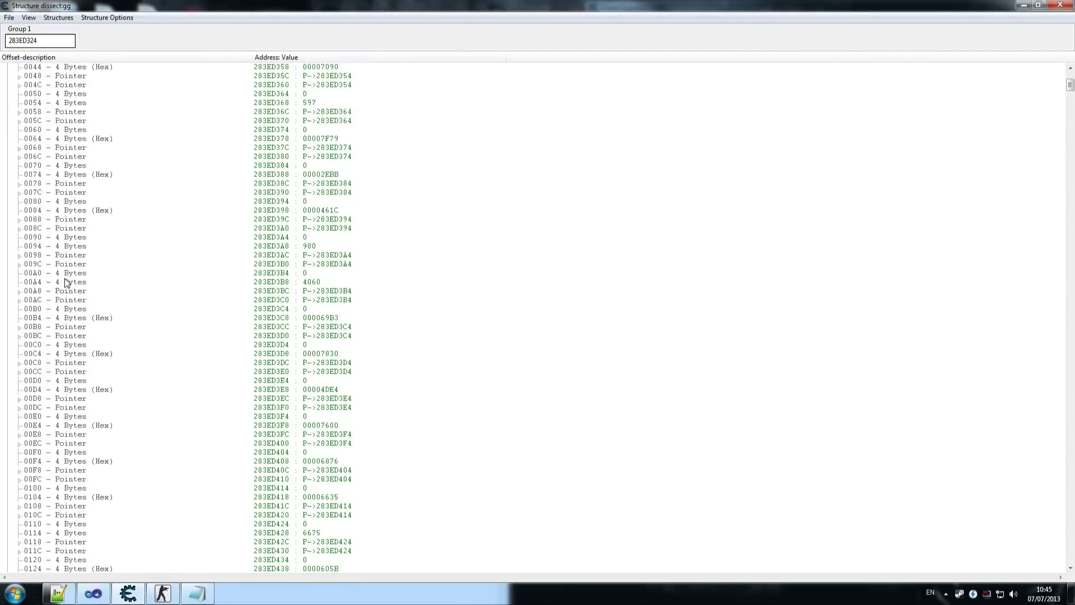
{"action": "scroll", "coordinate": [66, 281], "scroll_direction": "down", "scroll_amount": 6}
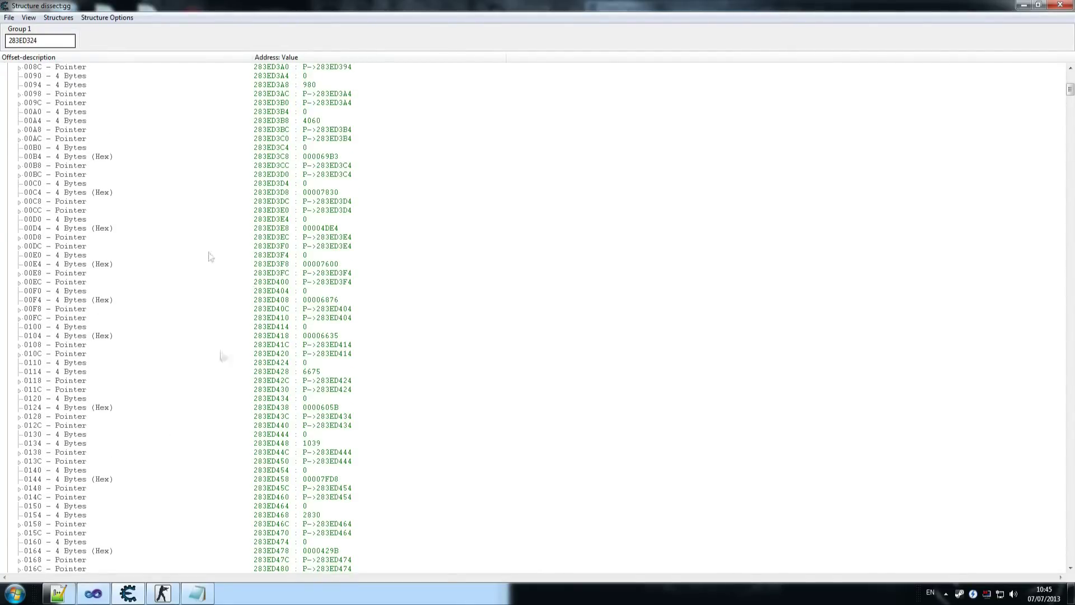
{"action": "scroll", "coordinate": [255, 323], "scroll_direction": "up", "scroll_amount": 9}
{"action": "scroll", "coordinate": [255, 324], "scroll_direction": "up", "scroll_amount": 4}
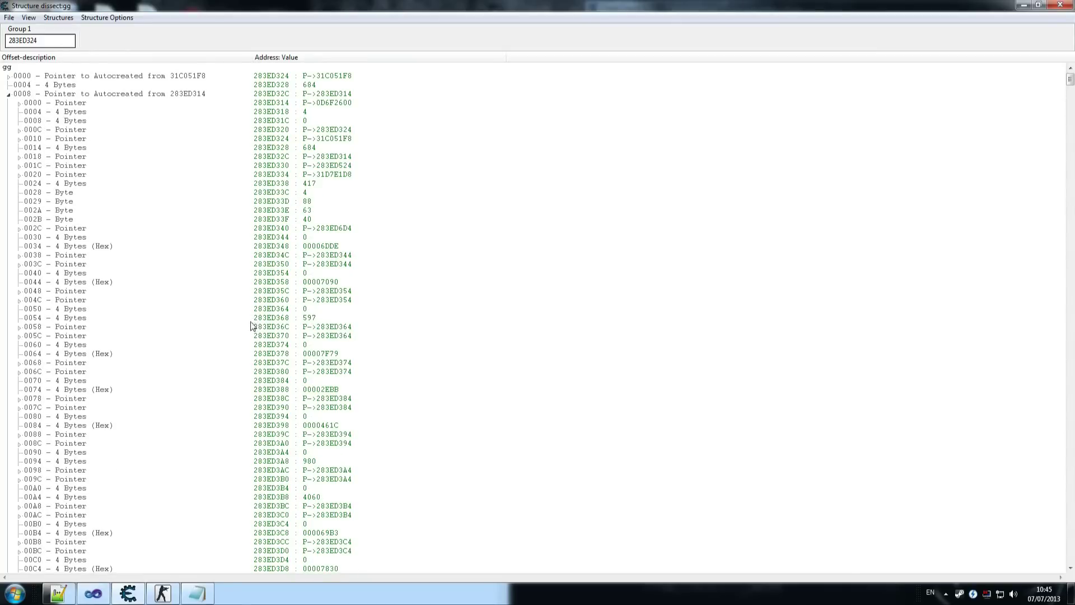
{"action": "left_click", "coordinate": [9, 95]}
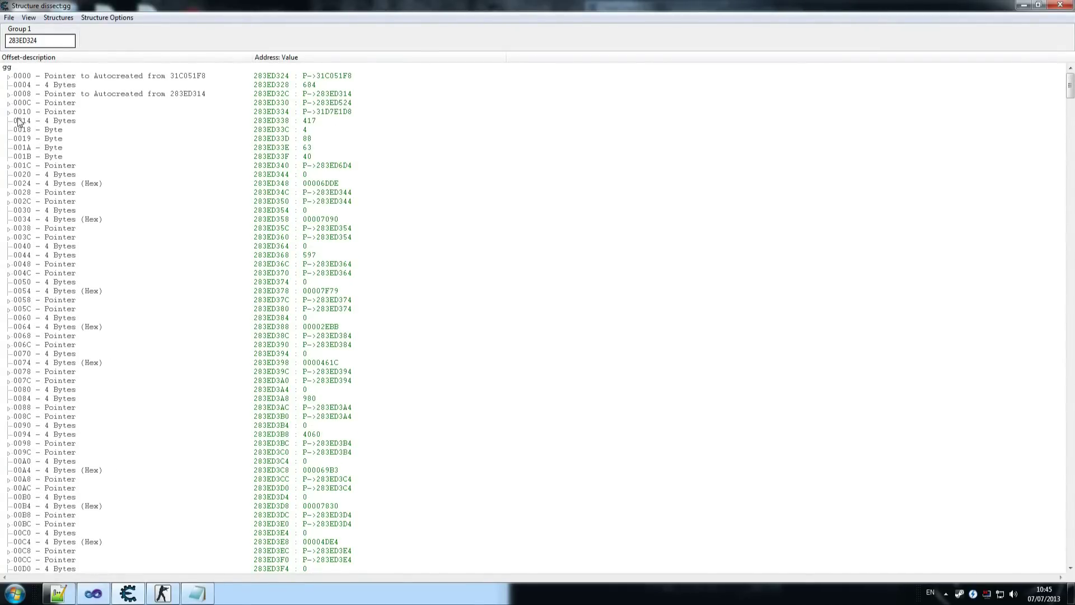
Step: Check the pointer at offset 000C, expand the one at offset 0010, and select its offset 0090 and 0098 rows
{"action": "left_click", "coordinate": [9, 104]}
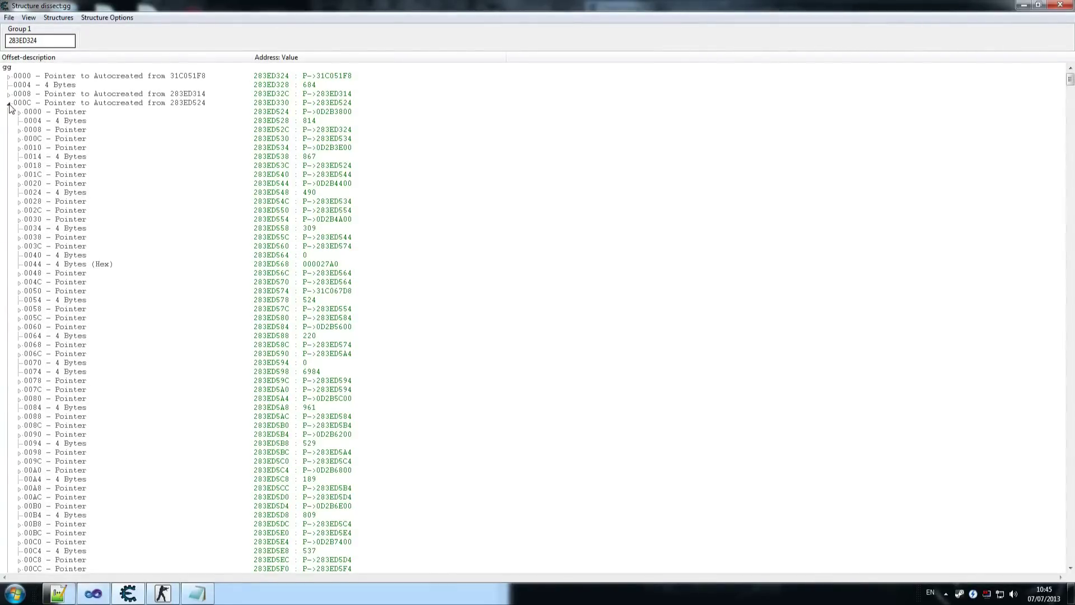
{"action": "left_click", "coordinate": [9, 104]}
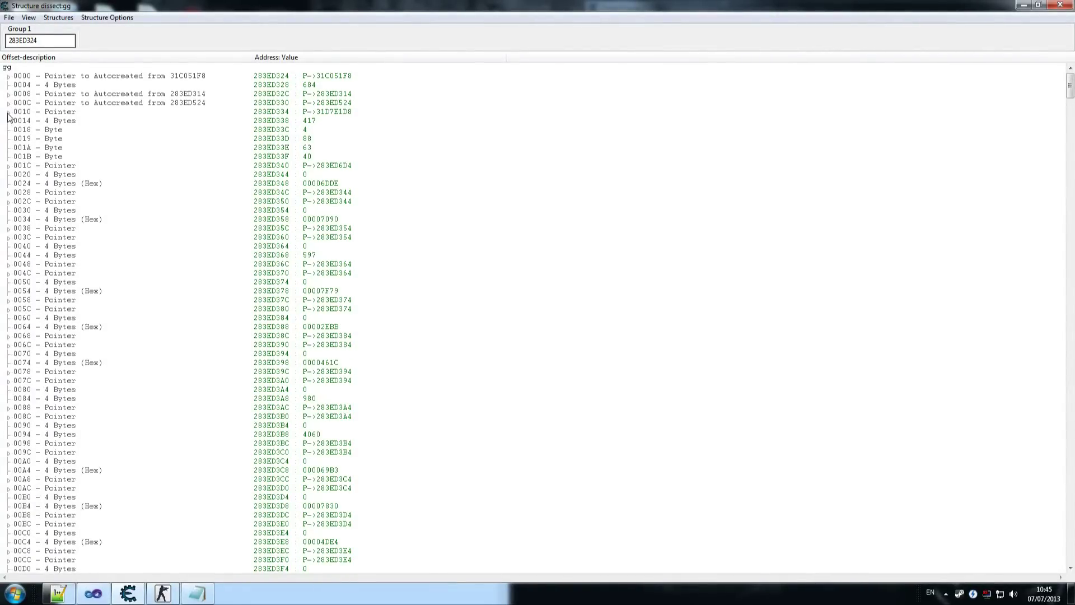
{"action": "left_click", "coordinate": [9, 113]}
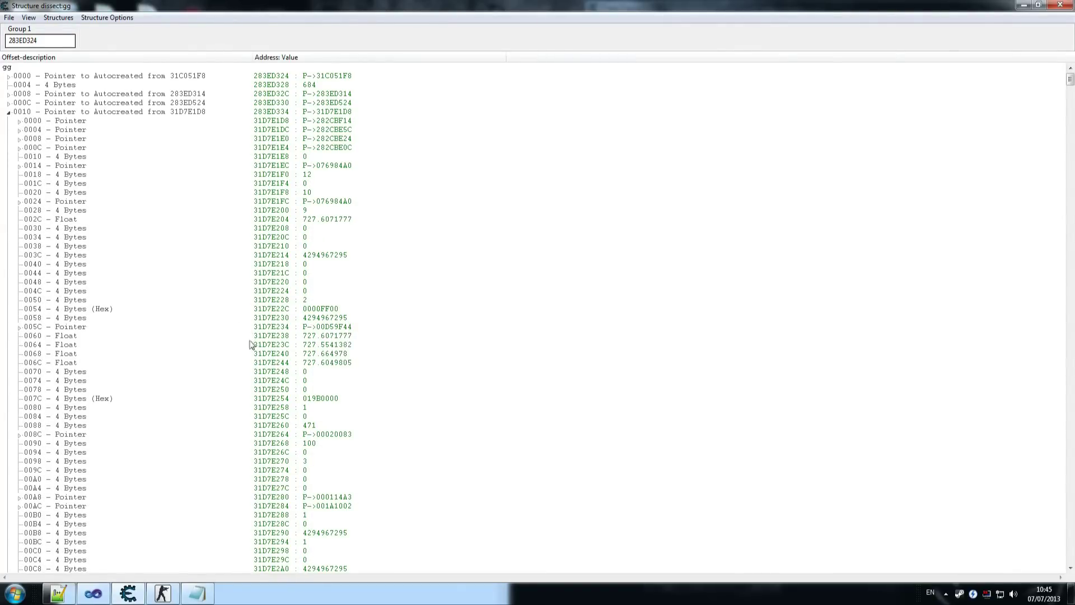
{"action": "scroll", "coordinate": [190, 121], "scroll_direction": "down", "scroll_amount": 1}
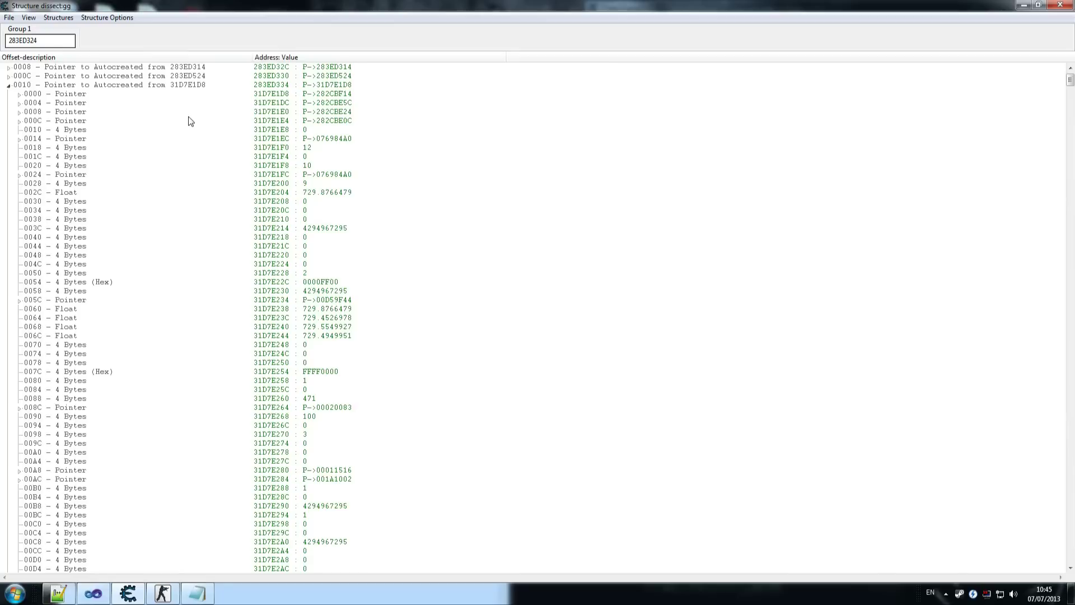
{"action": "left_click", "coordinate": [278, 416]}
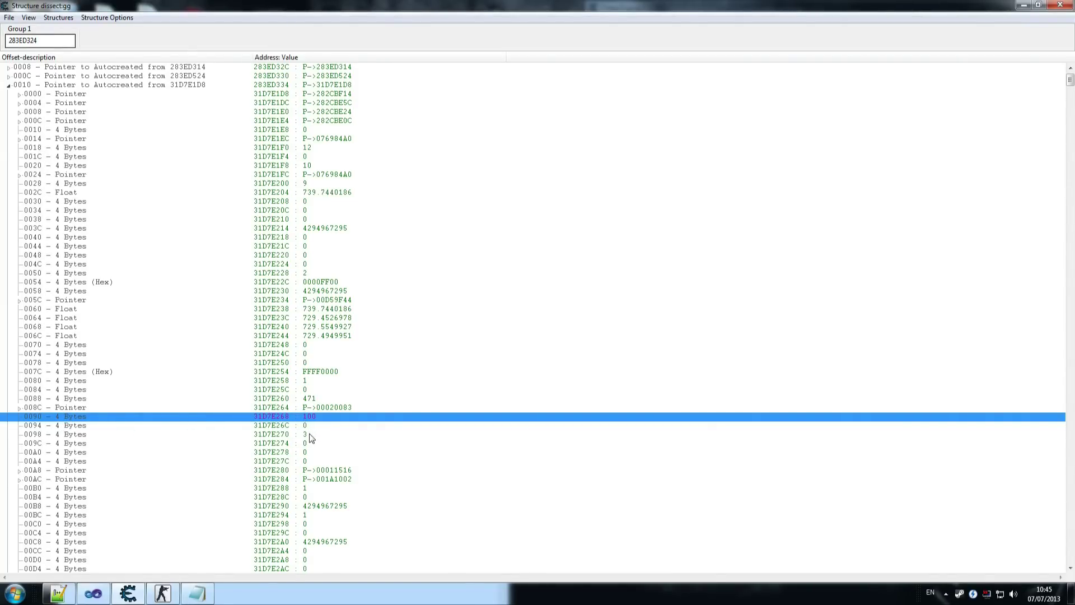
{"action": "left_click", "coordinate": [80, 434]}
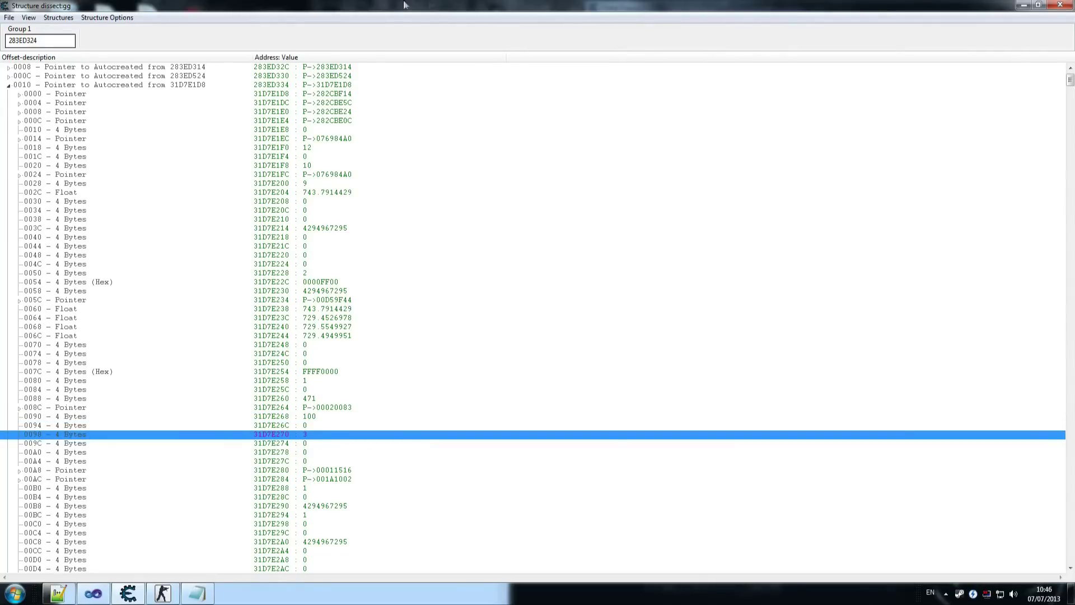
Step: Restore the dissection window beside the game, check the in-game scoreboard, and maximize the dissection again
{"action": "key", "text": "super+Down"}
{"action": "key", "text": "Tab"}
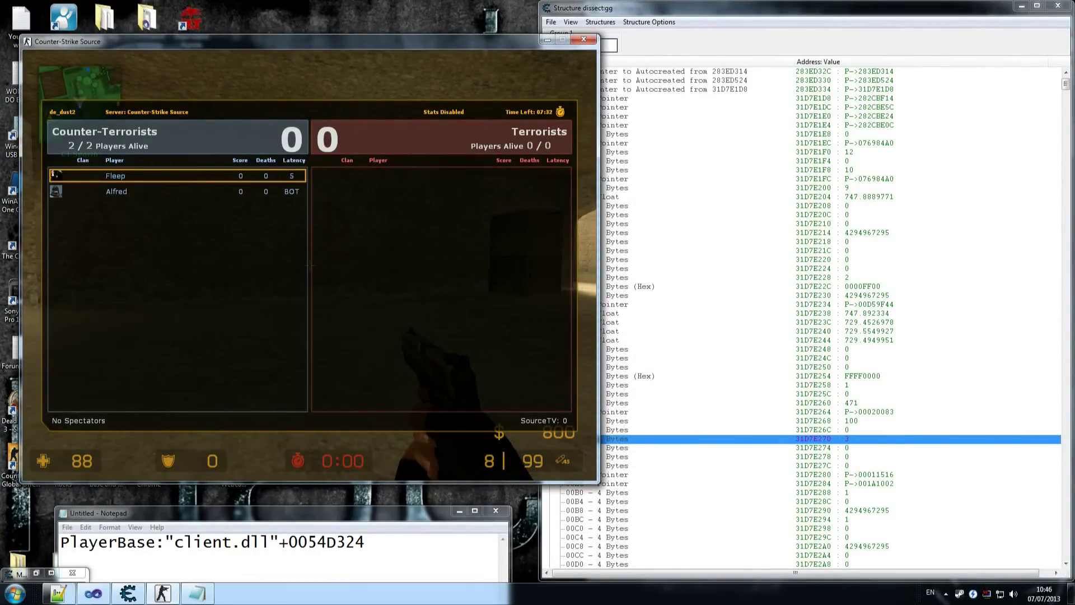
{"action": "key", "text": "Tab"}
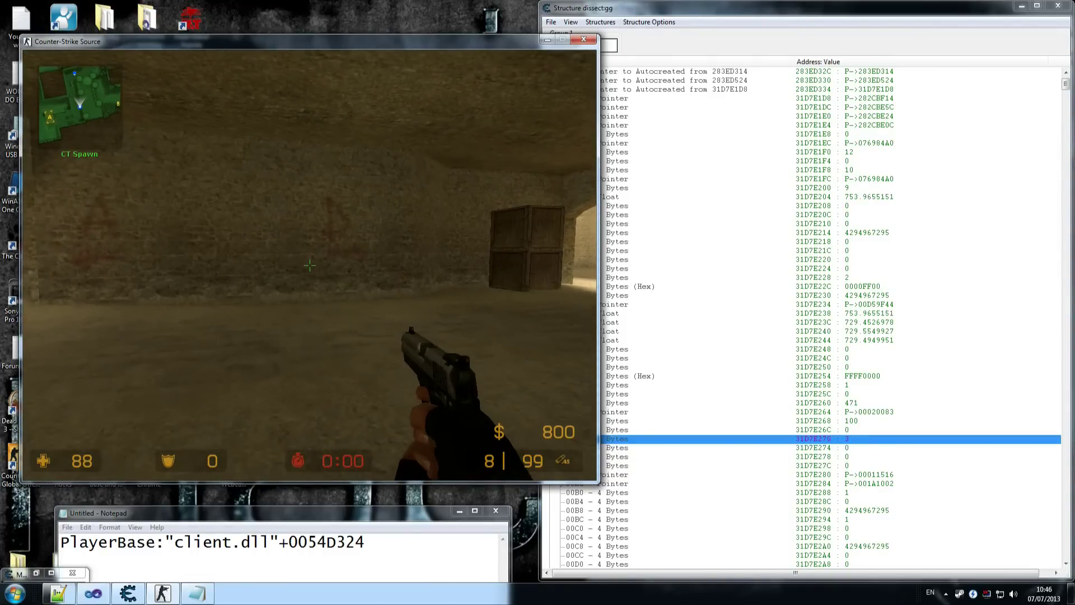
{"action": "key", "text": "super"}
{"action": "key", "text": "super+Up"}
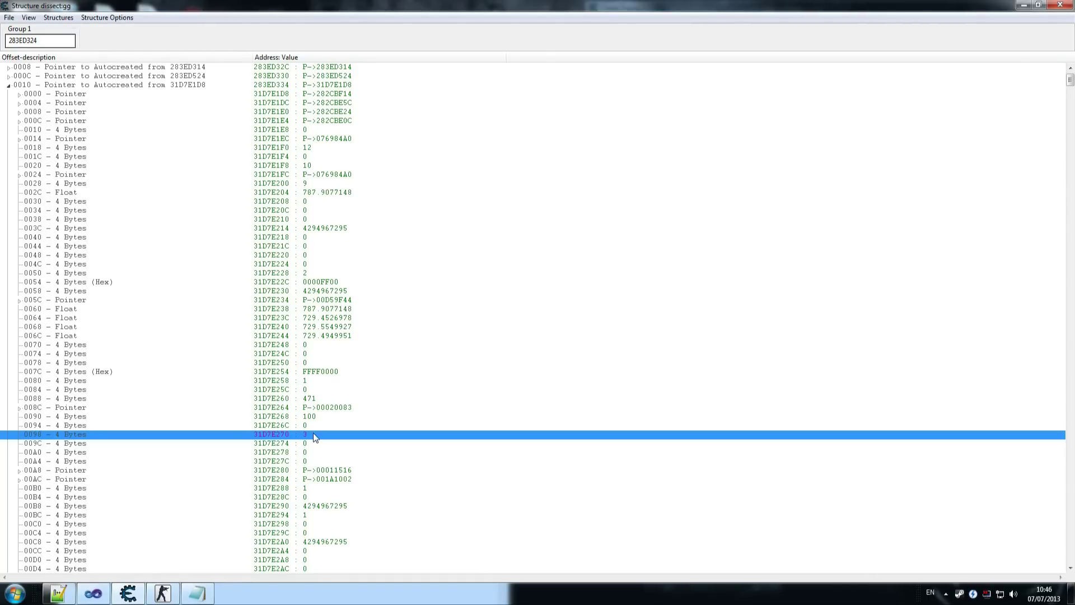
Step: Look through the remaining values inside the offset 0010 pointer and collapse it
{"action": "scroll", "coordinate": [272, 281], "scroll_direction": "down", "scroll_amount": 10}
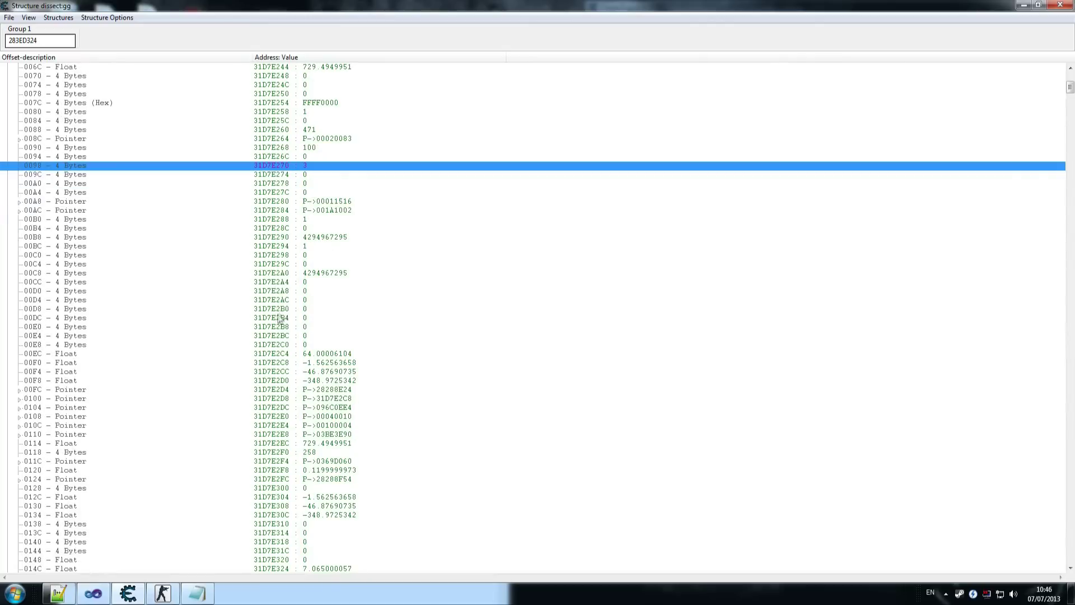
{"action": "scroll", "coordinate": [279, 319], "scroll_direction": "down", "scroll_amount": 20}
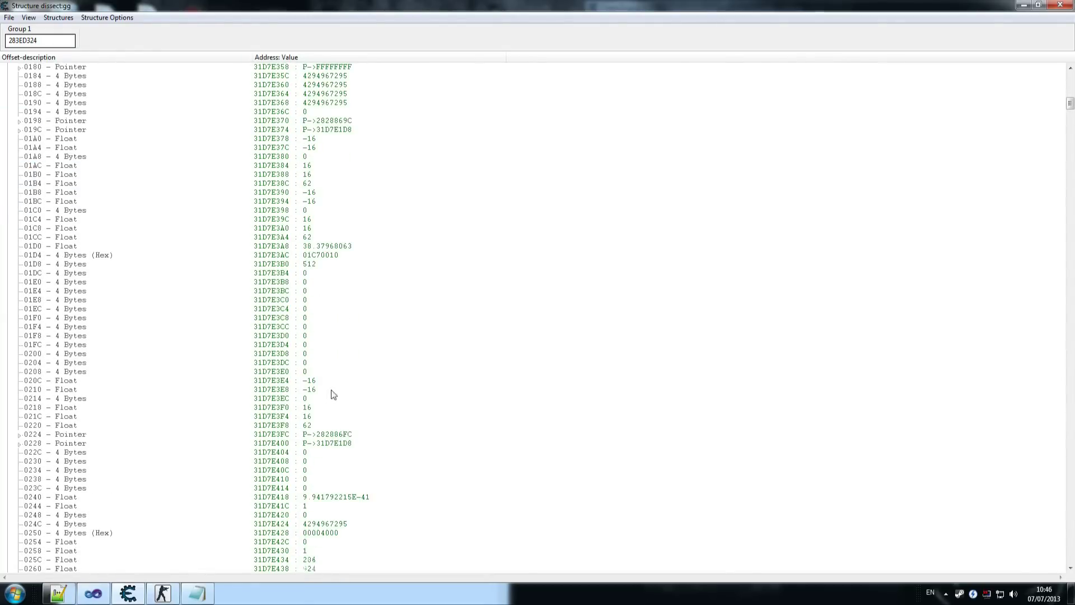
{"action": "scroll", "coordinate": [252, 364], "scroll_direction": "down", "scroll_amount": 15}
{"action": "scroll", "coordinate": [257, 358], "scroll_direction": "up", "scroll_amount": 16}
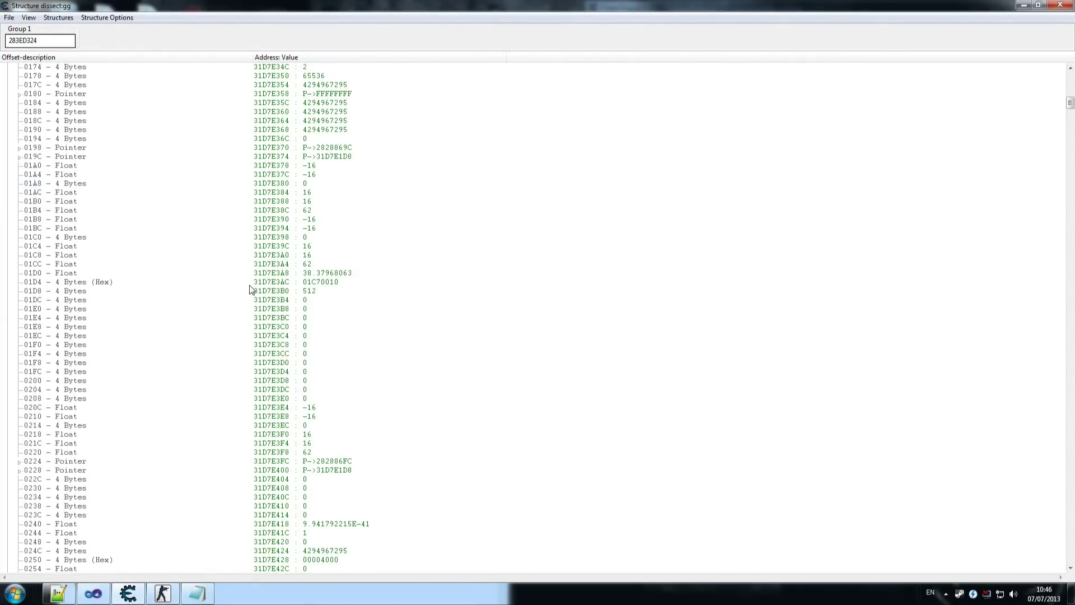
{"action": "scroll", "coordinate": [251, 289], "scroll_direction": "up", "scroll_amount": 20}
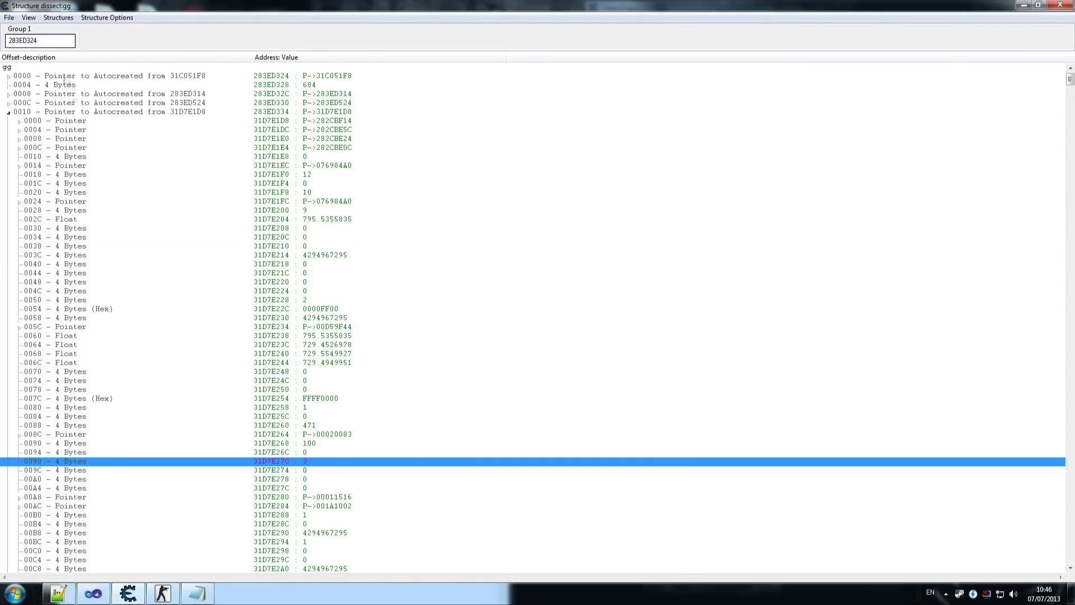
{"action": "left_click", "coordinate": [8, 112]}
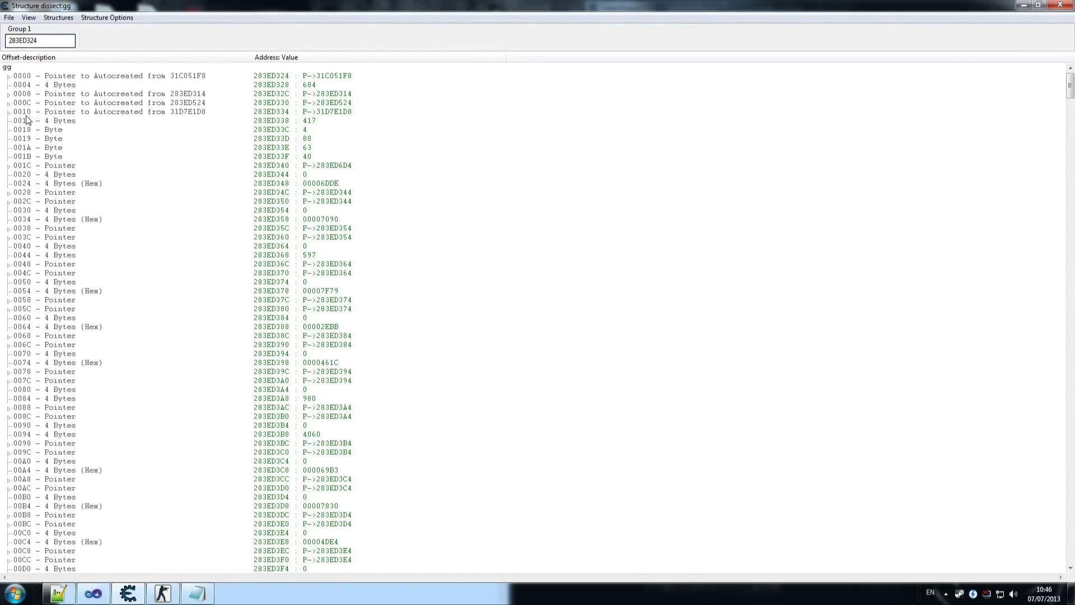
Step: Select the offset 0010 row, restore the dissection window, and add the note EntityLoopDistance:10 below the PlayerBase line in Notepad
{"action": "left_click", "coordinate": [26, 114]}
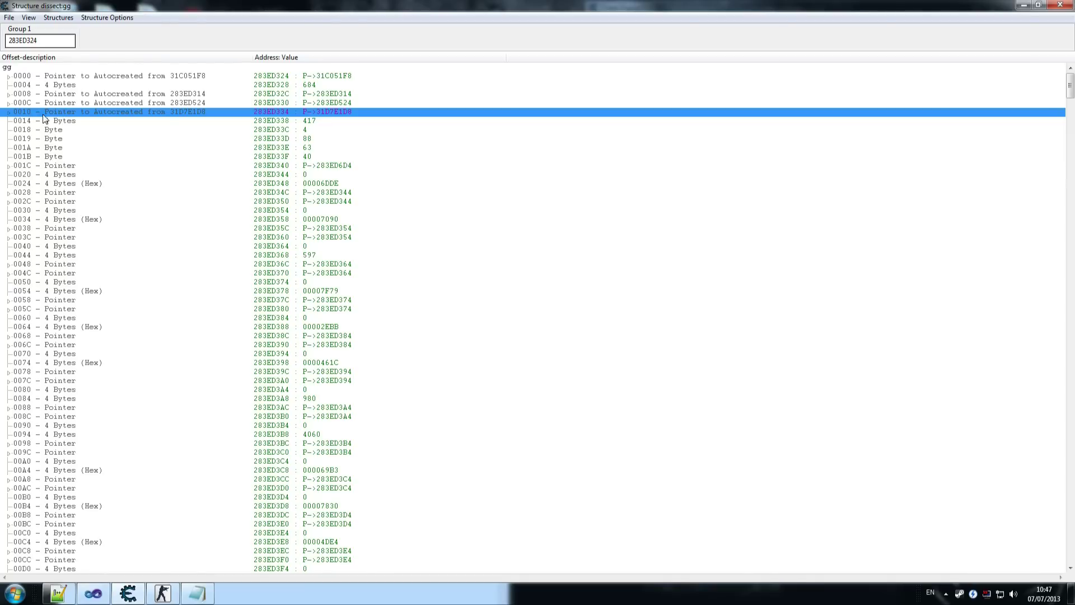
{"action": "key", "text": "super+Down"}
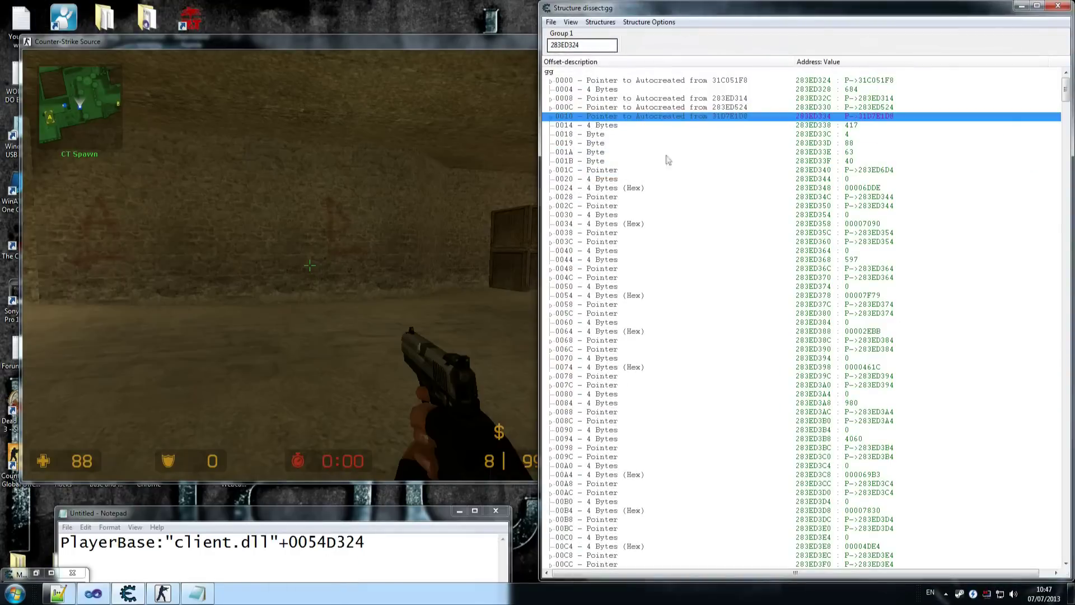
{"action": "left_click_drag", "start_coordinate": [402, 512], "coordinate": [431, 238]}
{"action": "type", "text": "Entity"}
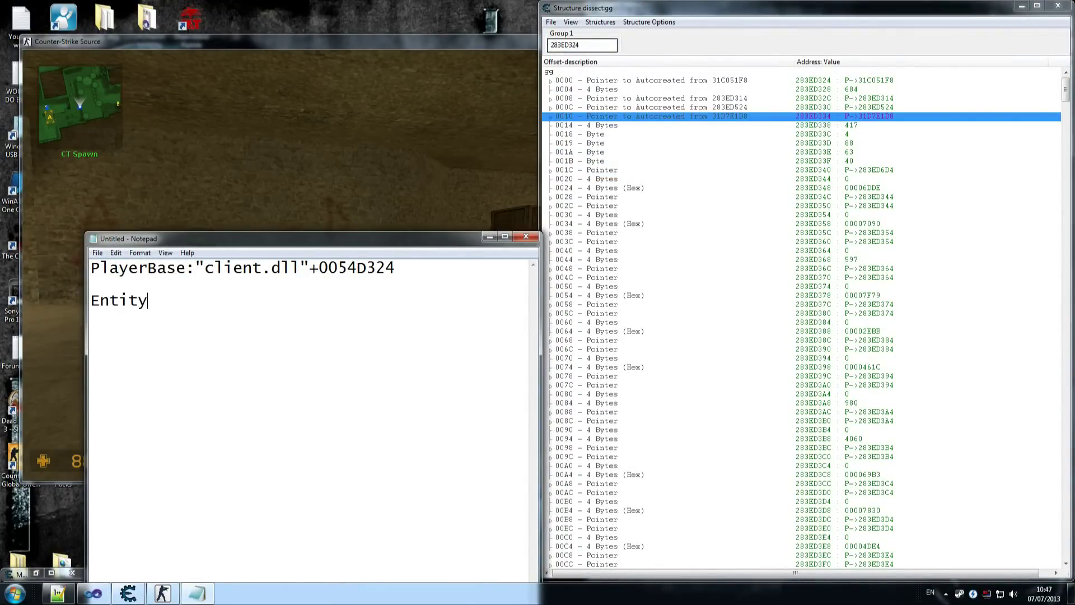
{"action": "type", "text": "LoopDistance"}
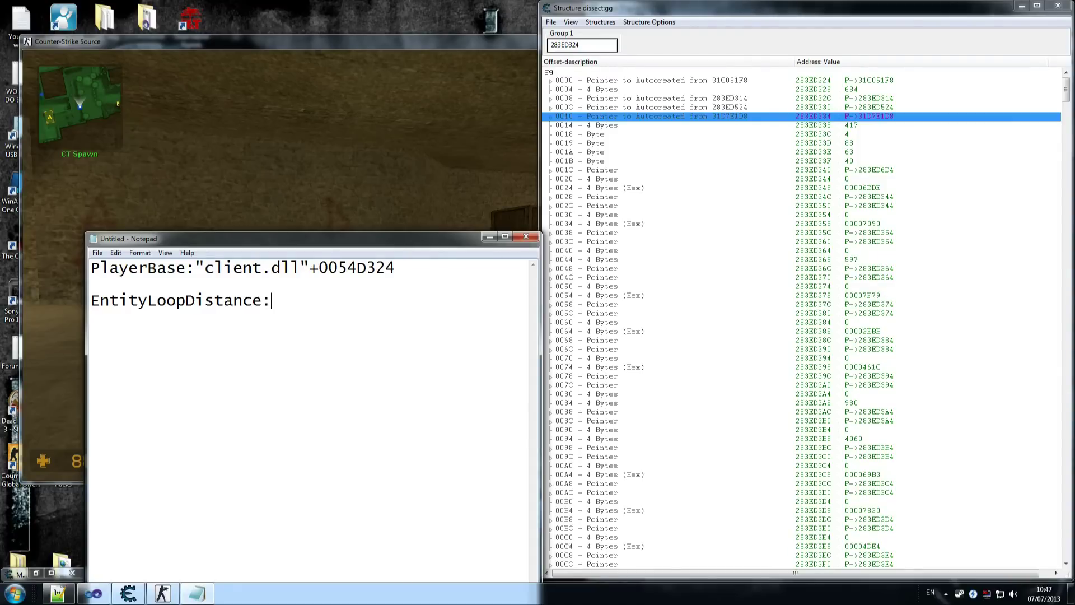
{"action": "type", "text": ":10"}
Step: Save the notes as a text document named tut triggerbot in the C++ Css aimbot folder
{"action": "key", "text": "ctrl+s"}
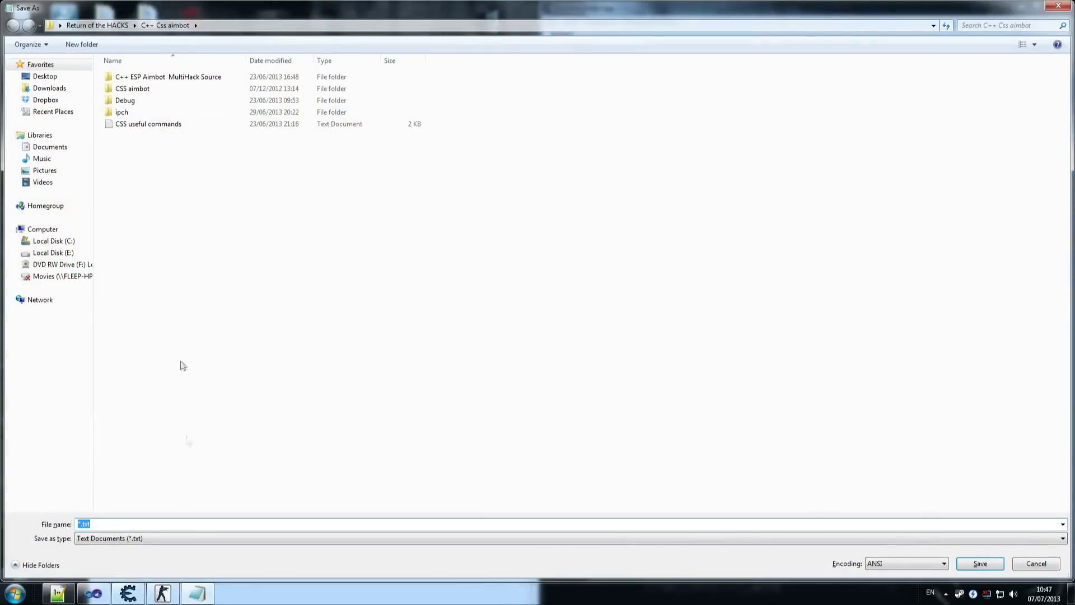
{"action": "type", "text": "tut triggerbot"}
{"action": "key", "text": "Return"}
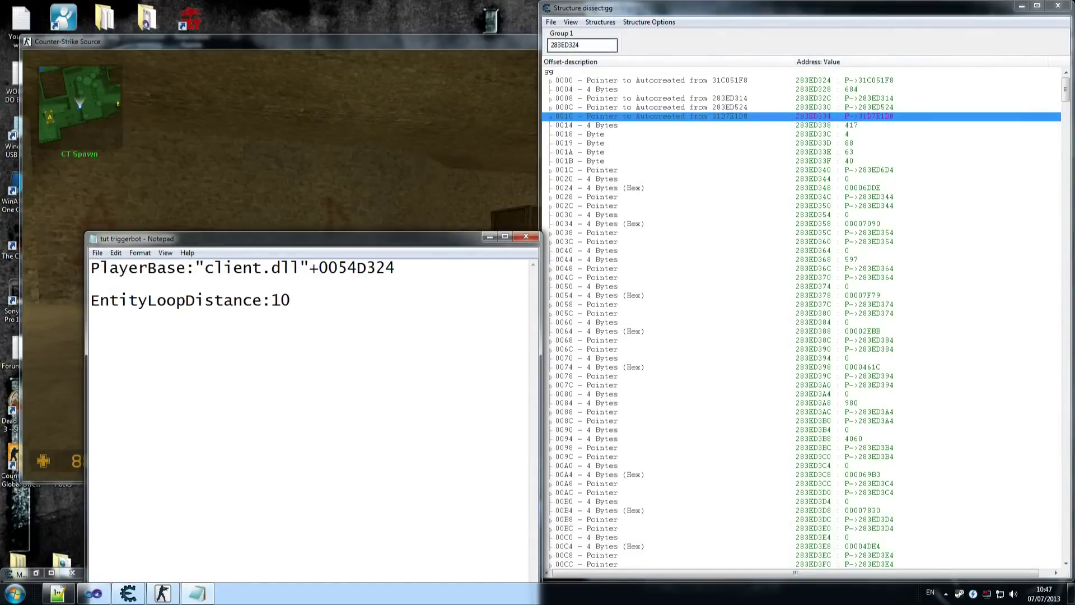
Step: Place the Notepad window over the lower part of the game and close the structure dissection
{"action": "left_click", "coordinate": [91, 300]}
{"action": "left_click_drag", "start_coordinate": [291, 232], "coordinate": [272, 473]}
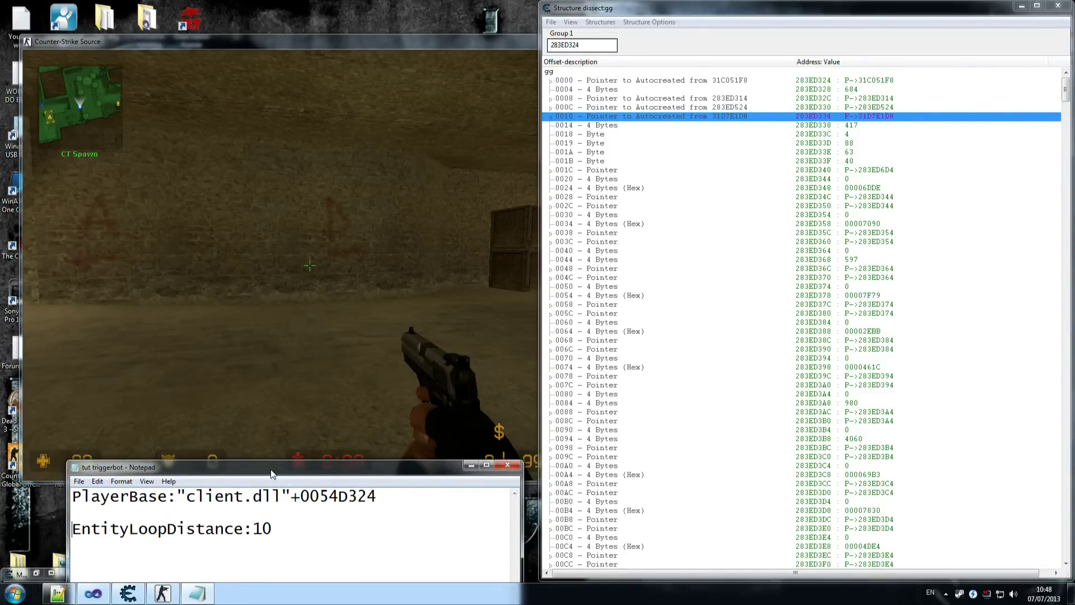
{"action": "left_click", "coordinate": [1058, 5]}
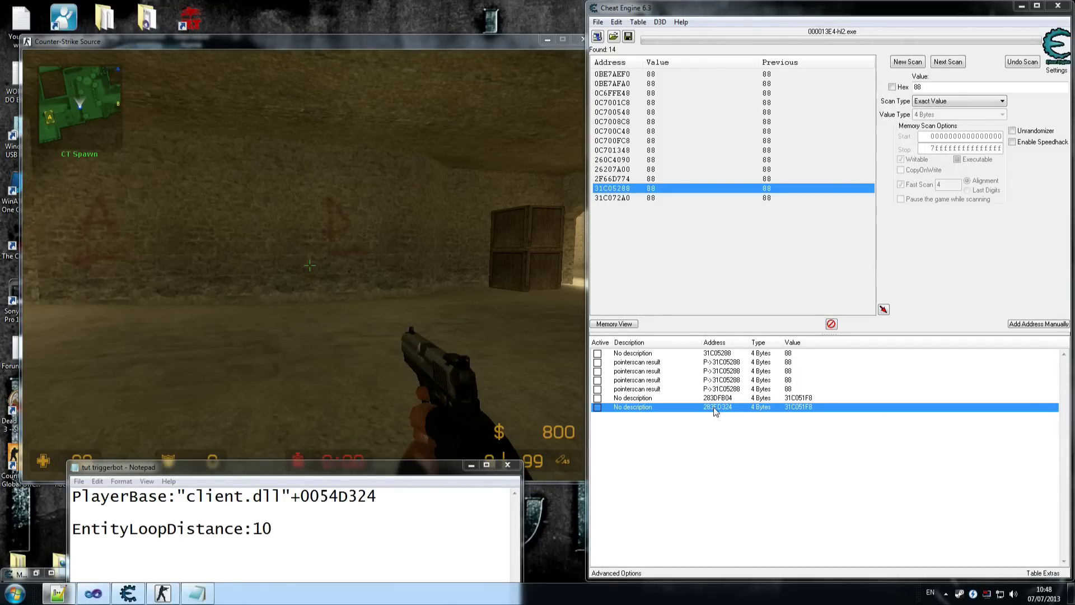
Step: Open the second pointerscan result's address settings, show the end of its client.dll base address, and close the dialog
{"action": "double_click", "coordinate": [726, 372]}
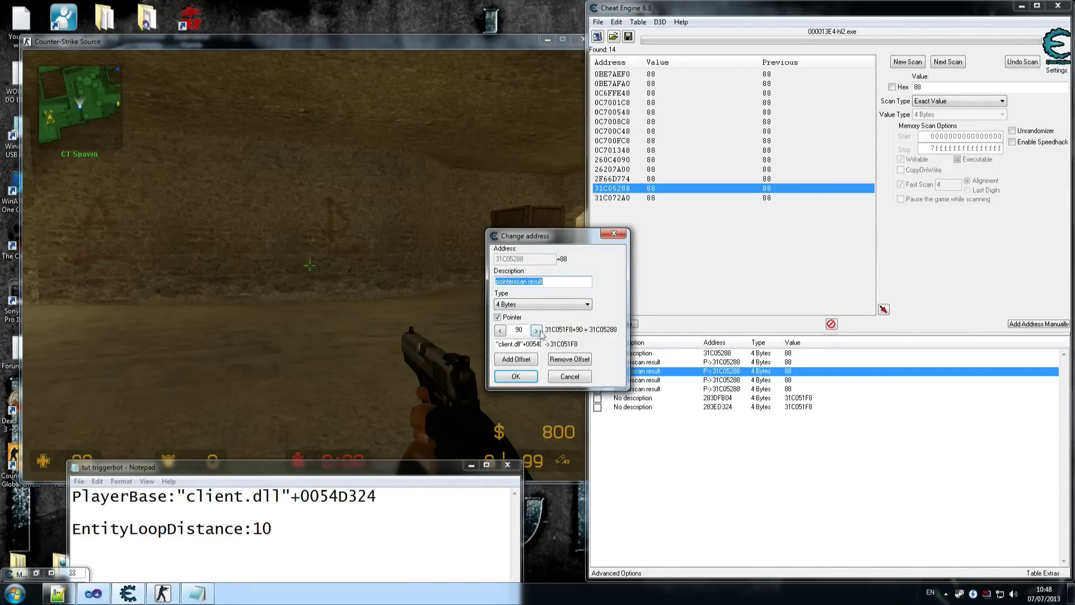
{"action": "key", "text": "Tab"}
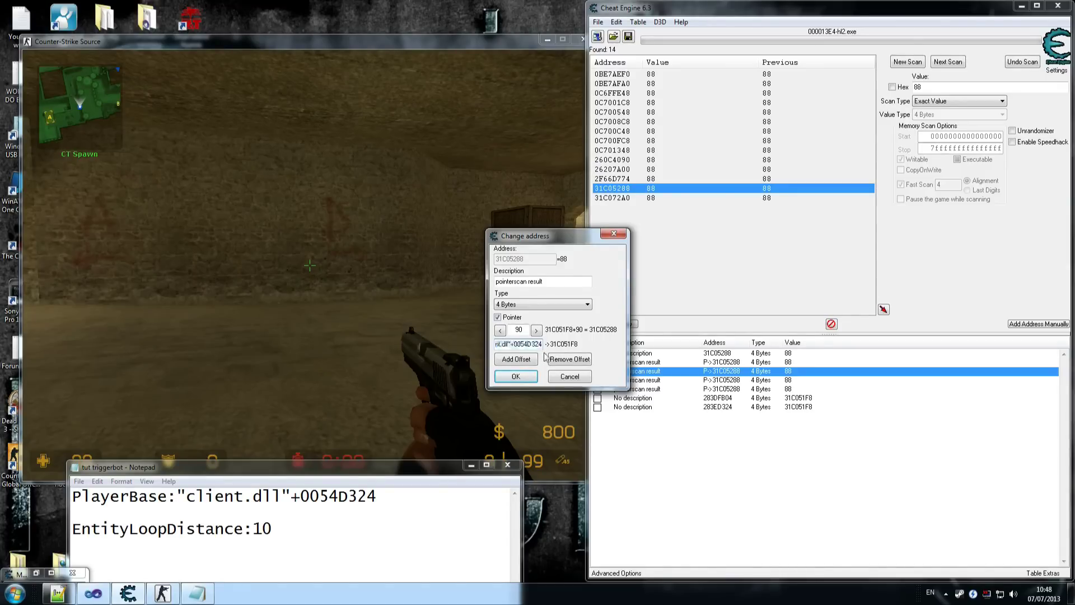
{"action": "left_click", "coordinate": [515, 377]}
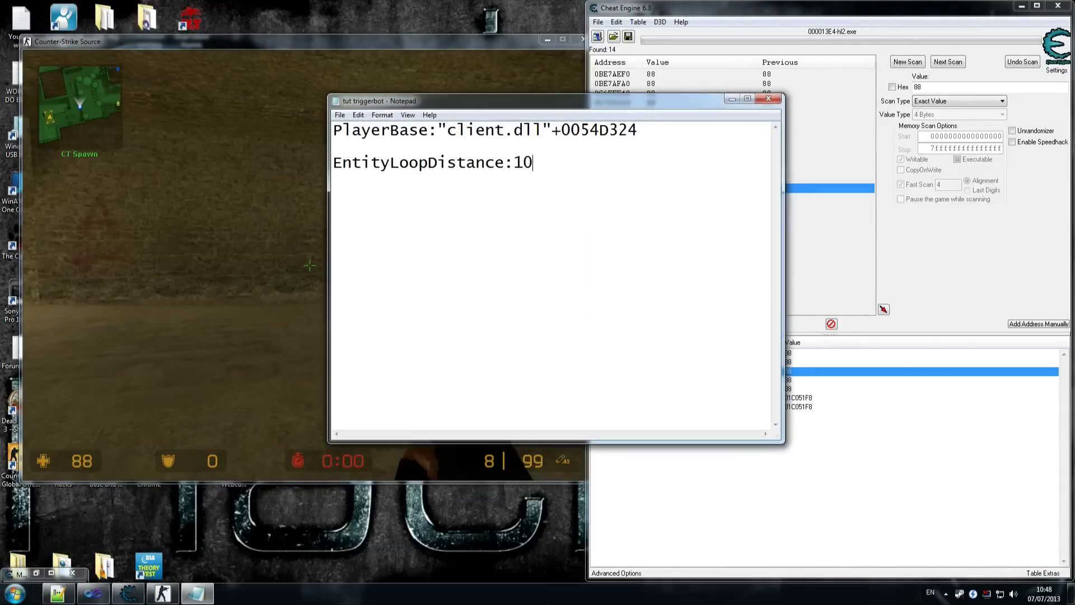
Step: Add the line EntityBase:"client.dll"+0054D324 above EntityLoopDistance in the notes and move Notepad clear of the address list
{"action": "key", "text": "Return"}
{"action": "type", "text": "E"}
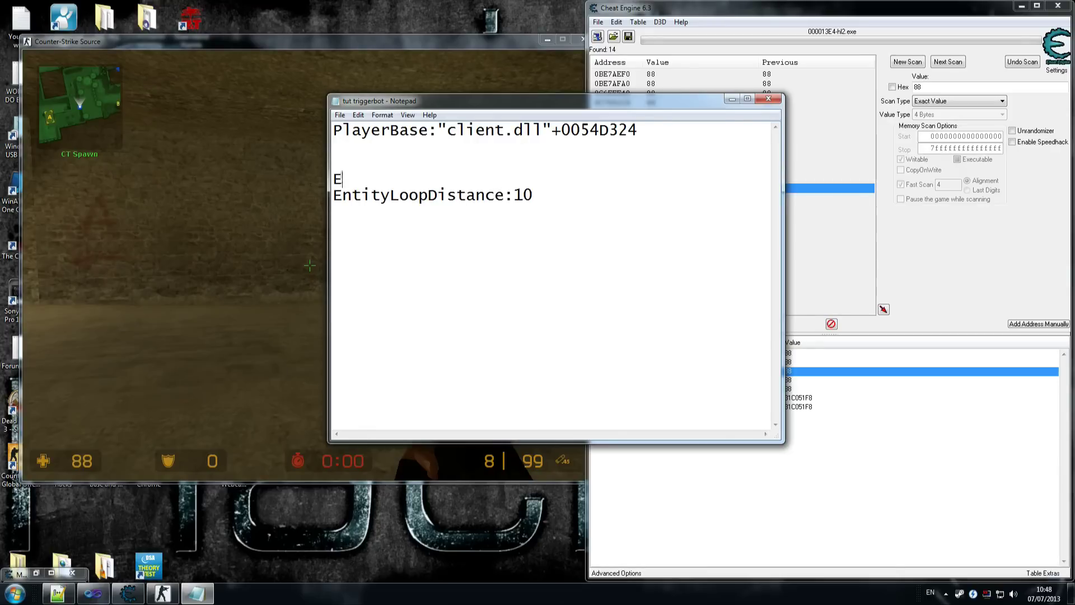
{"action": "type", "text": "ntityBase:\"client.dll\"+0054D324"}
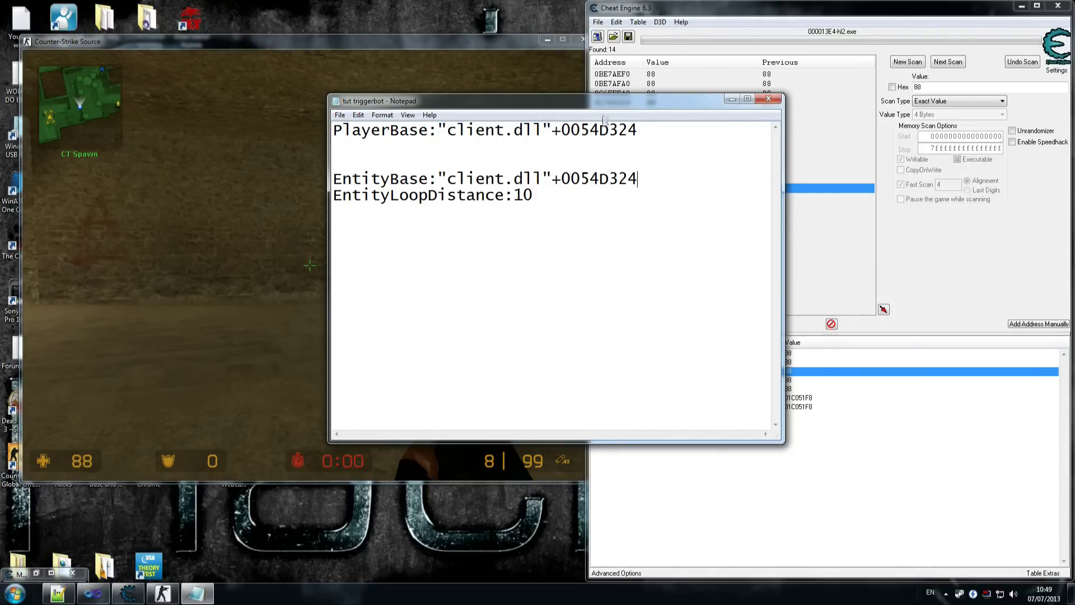
{"action": "left_click_drag", "start_coordinate": [605, 104], "coordinate": [378, 148]}
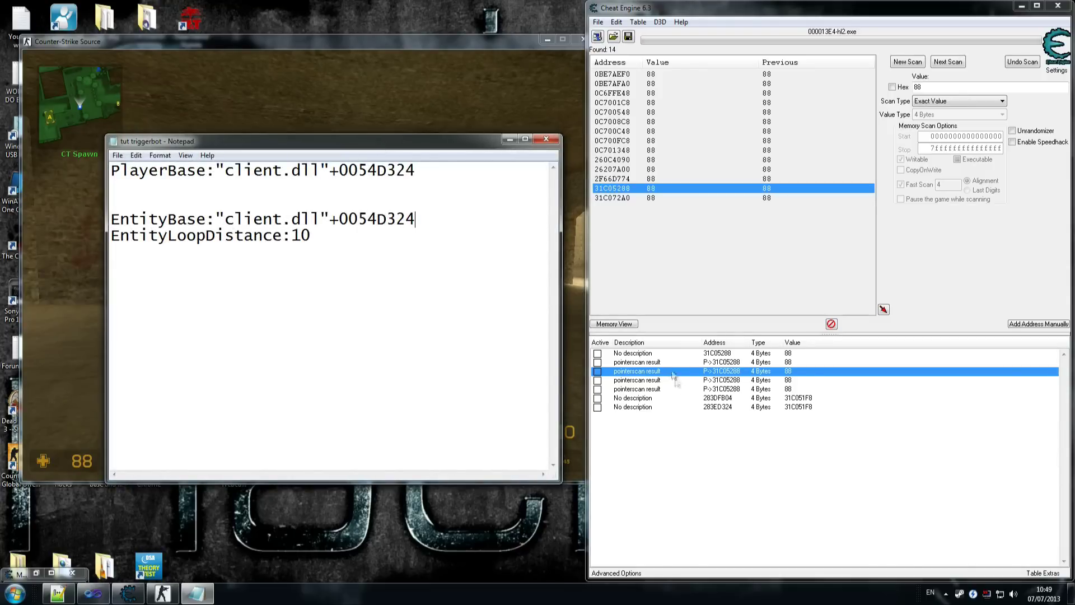
Step: Open the first pointerscan result's address settings and select its whole client.dll base address
{"action": "double_click", "coordinate": [717, 364]}
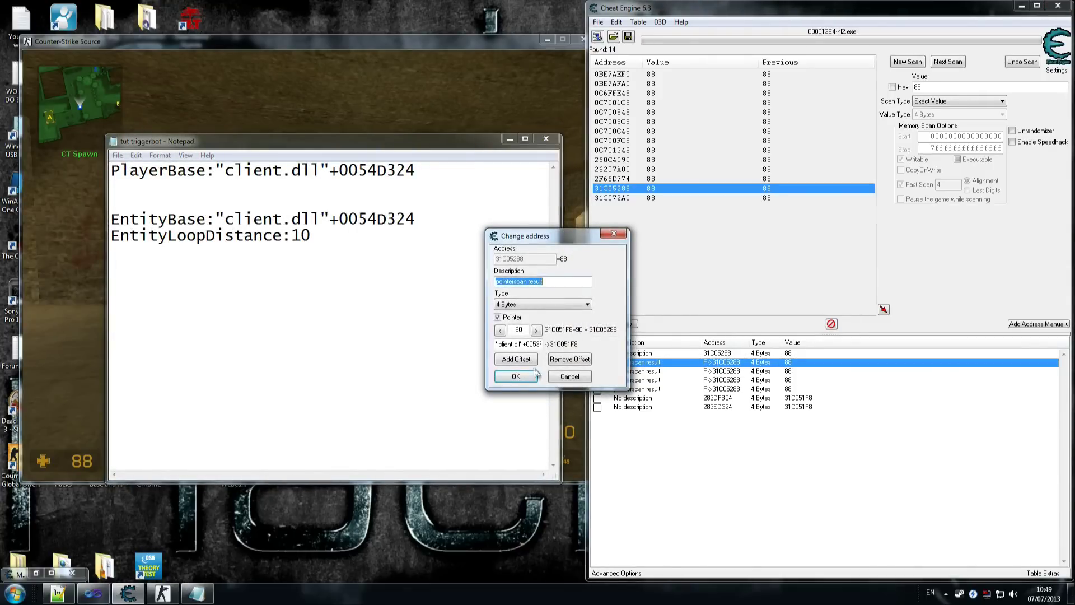
{"action": "left_click_drag", "start_coordinate": [519, 344], "coordinate": [546, 345]}
{"action": "left_click", "coordinate": [545, 346]}
{"action": "double_click", "coordinate": [544, 346]}
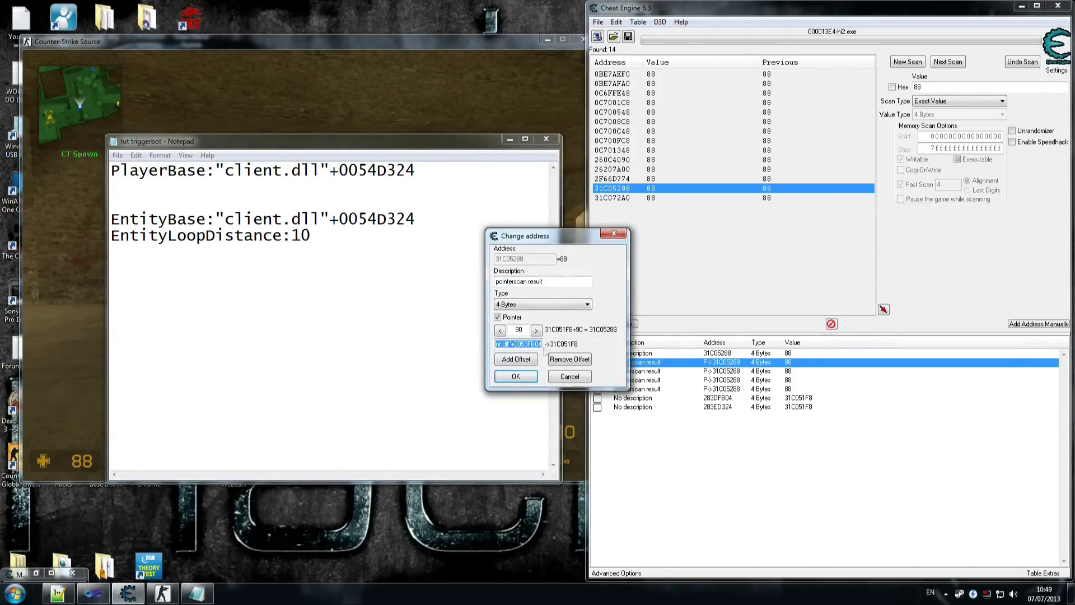